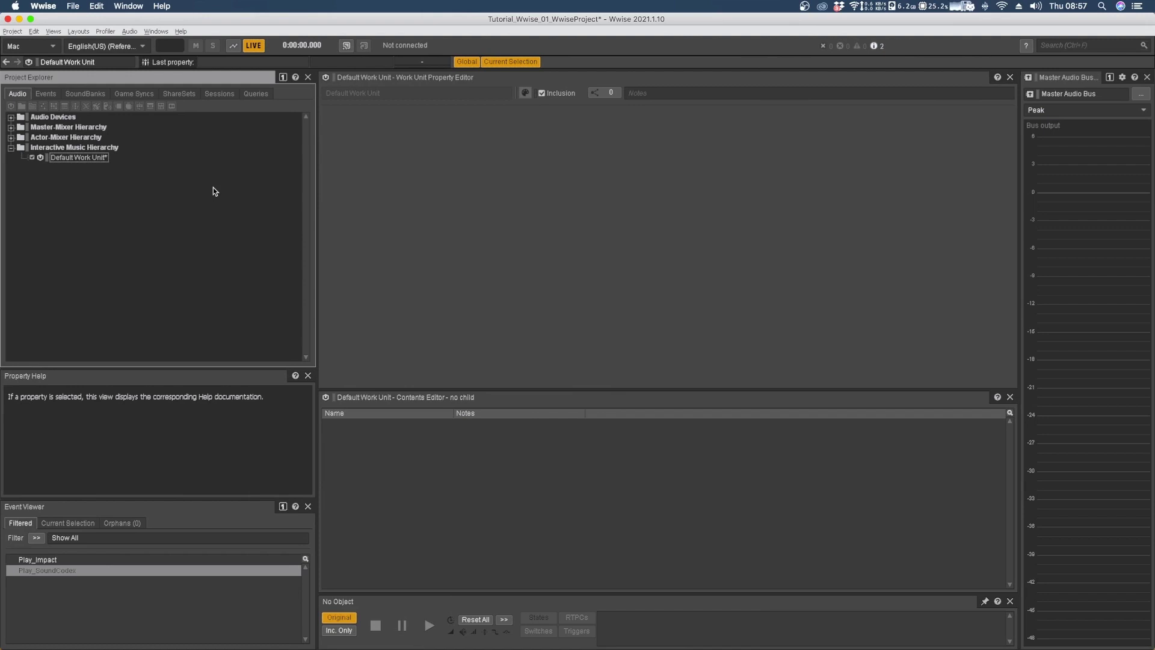
Create a Music Switch Container named MusicSwitch in the Default Work Unit
left_click(90, 158)
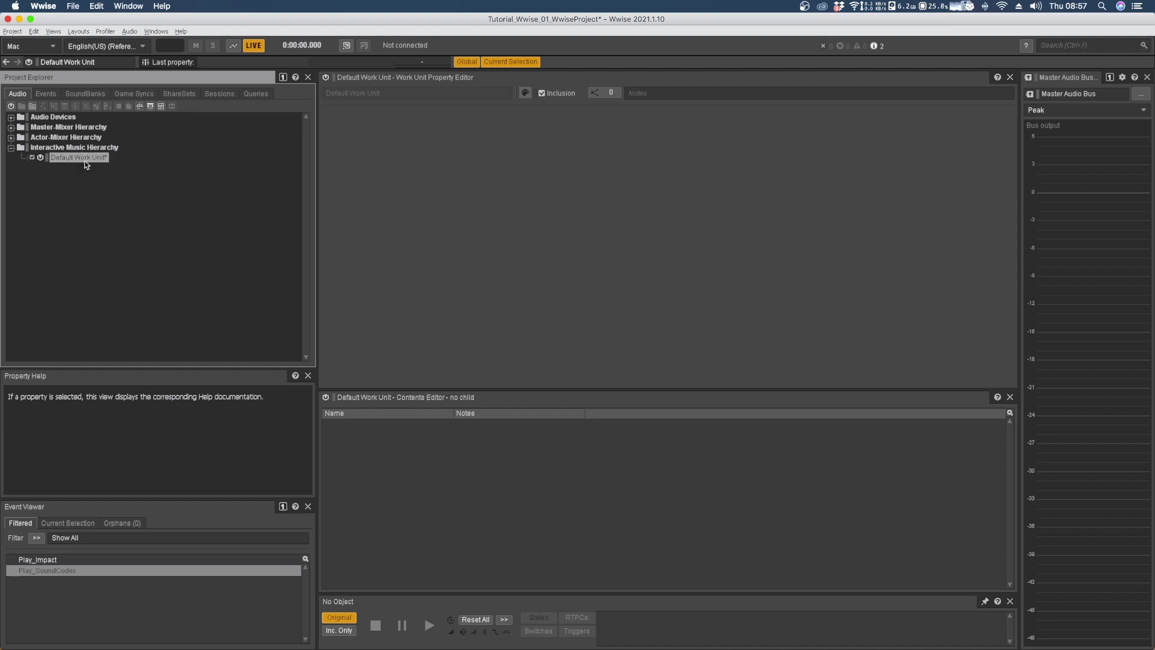
left_click(140, 107)
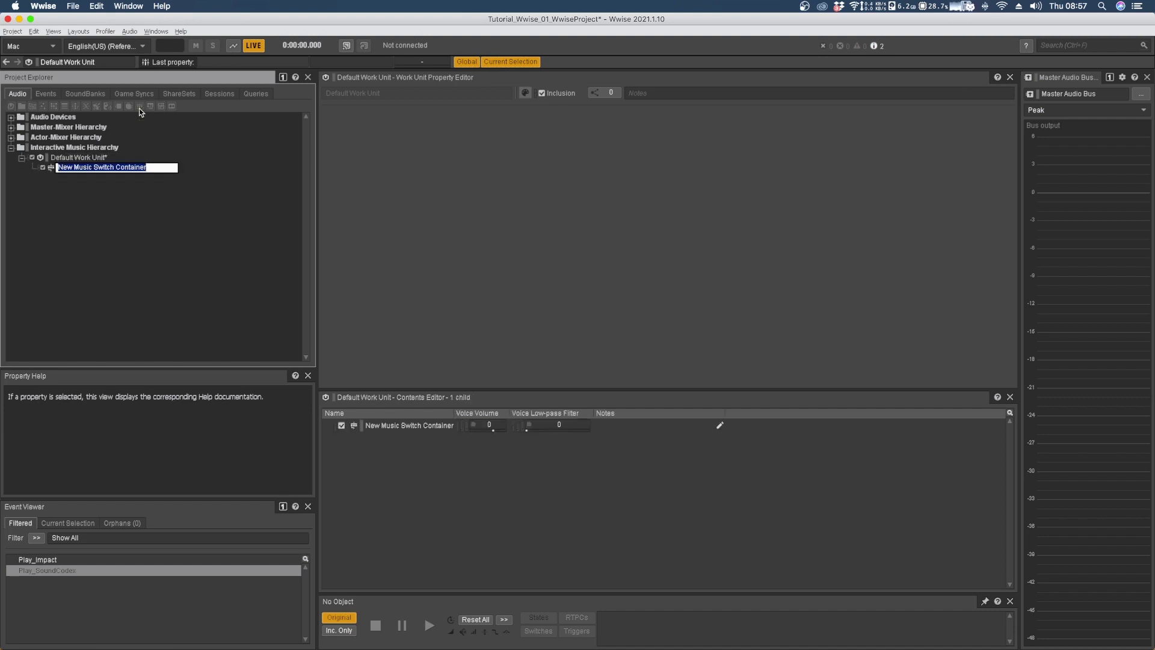
type("M")
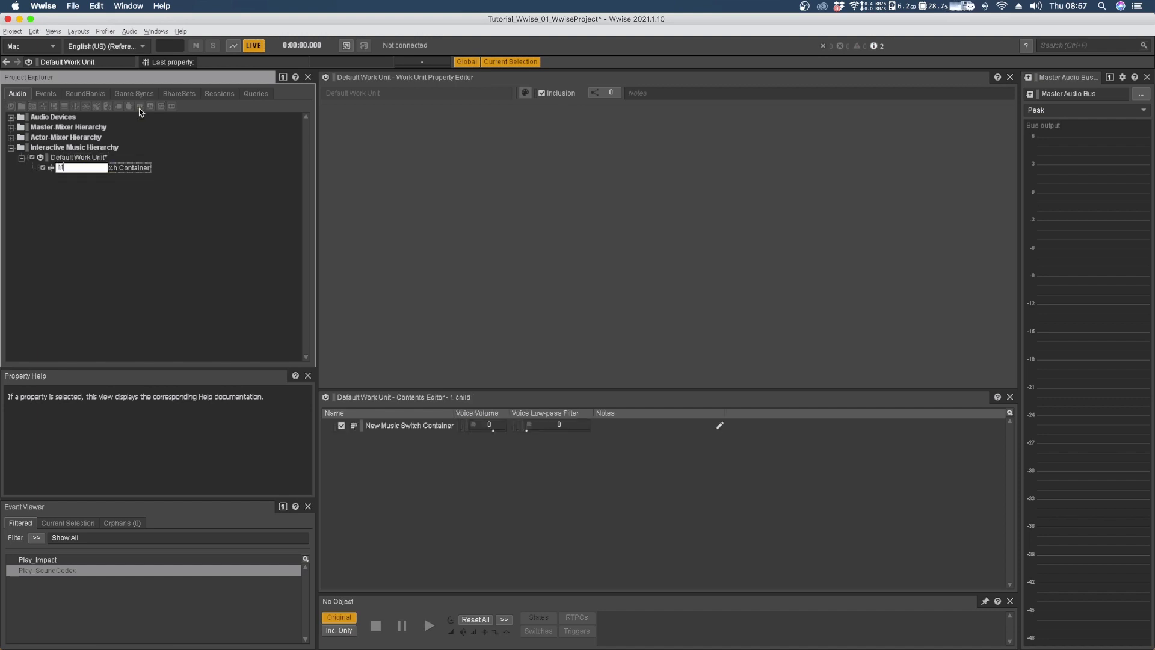
type("usicSwitch")
key("Return")
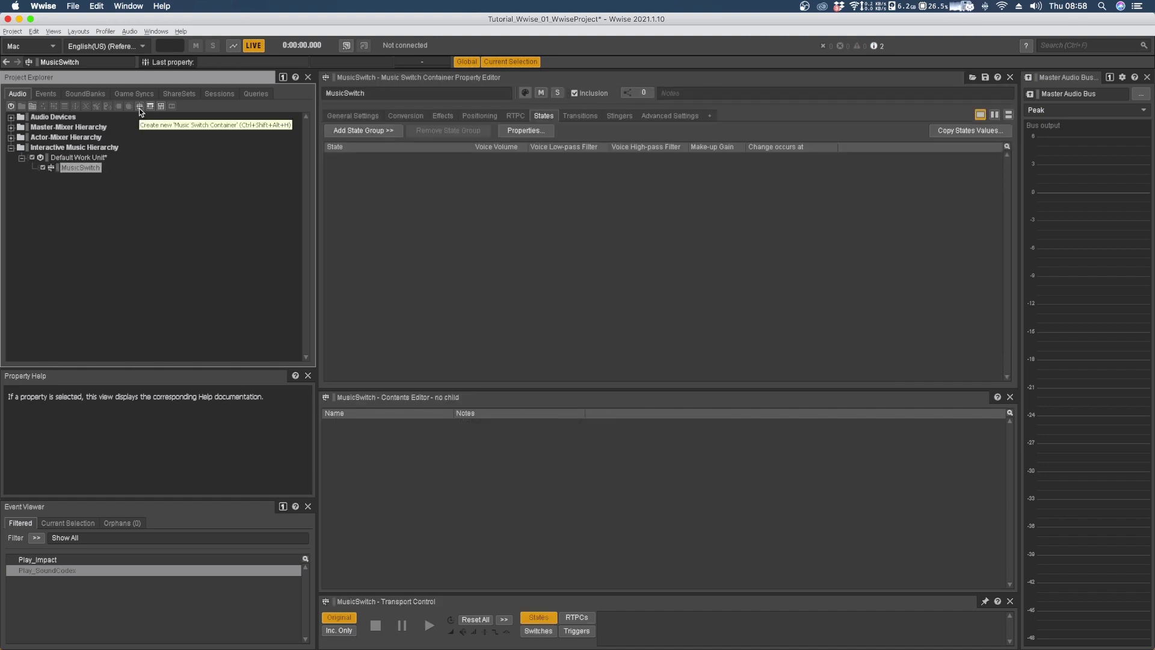
Nest Playlist01, then Segment01, then Track01 inside MusicSwitch
left_click(78, 169)
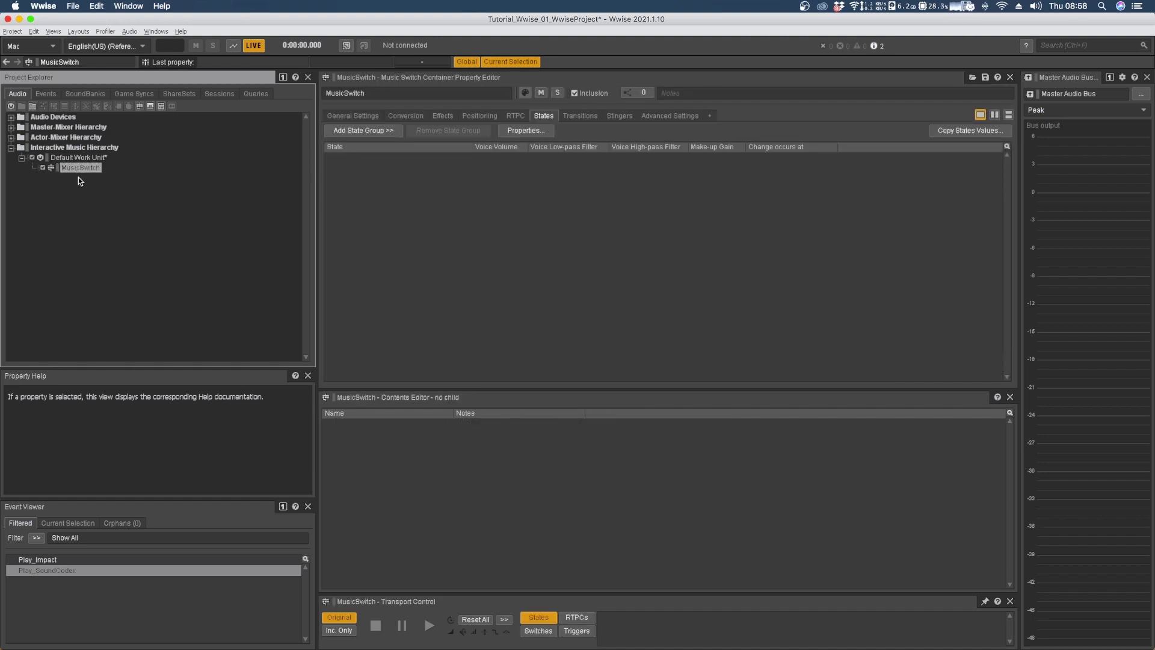
left_click(150, 106)
type("P")
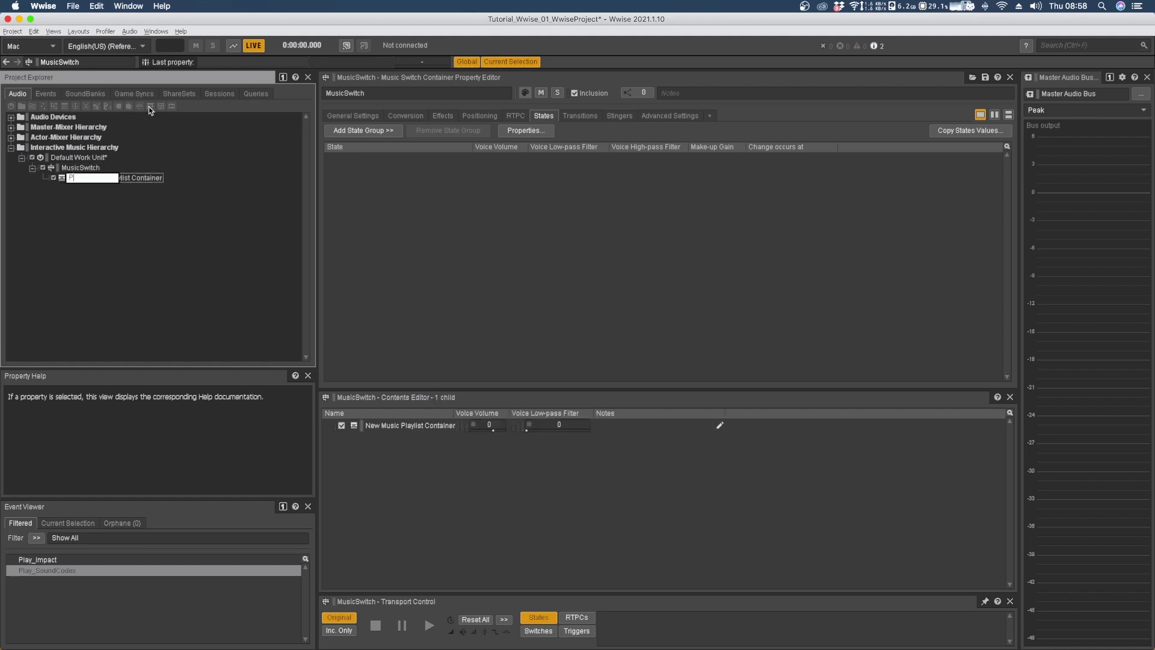
type("laylist01")
key("Return")
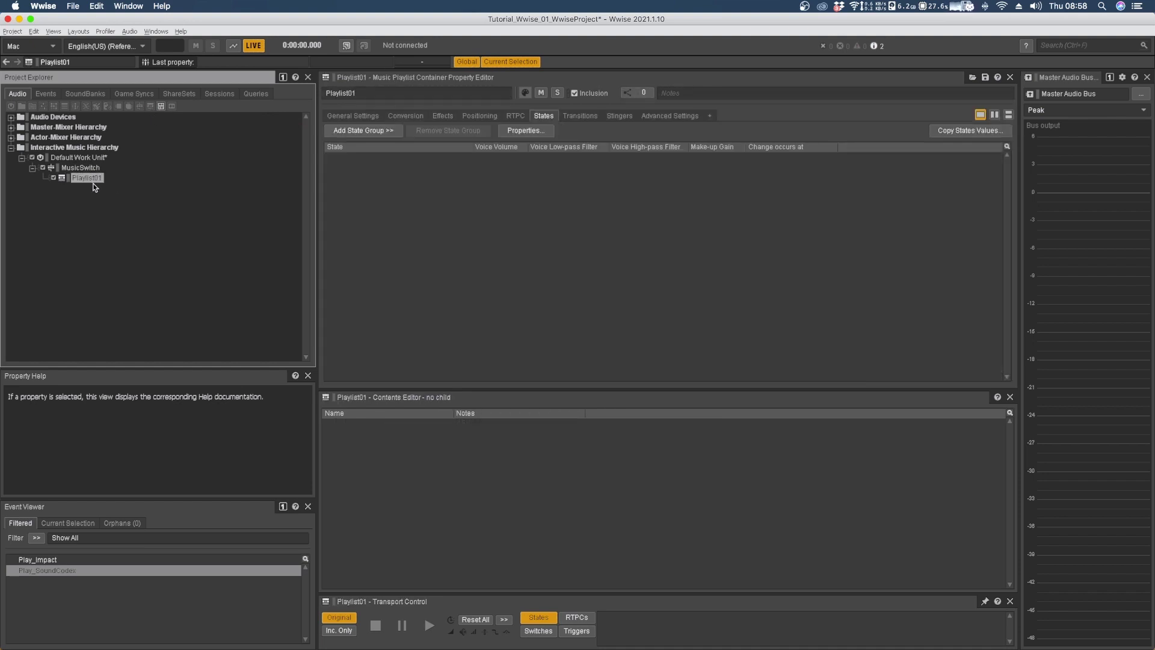
left_click(161, 107)
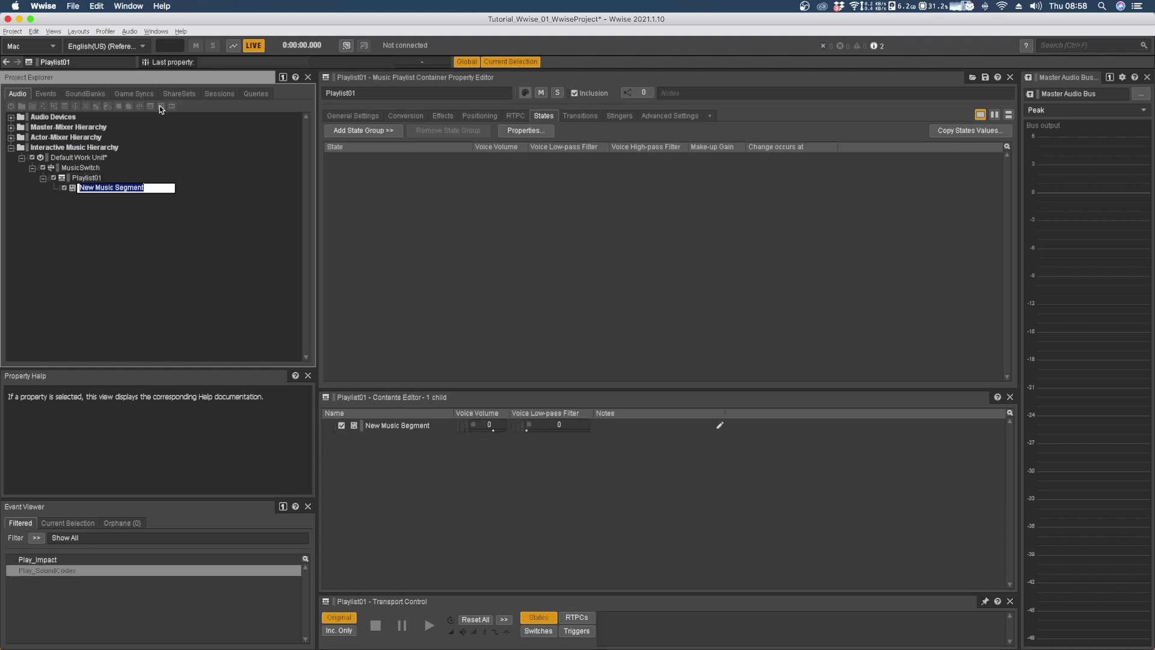
type("Segment01")
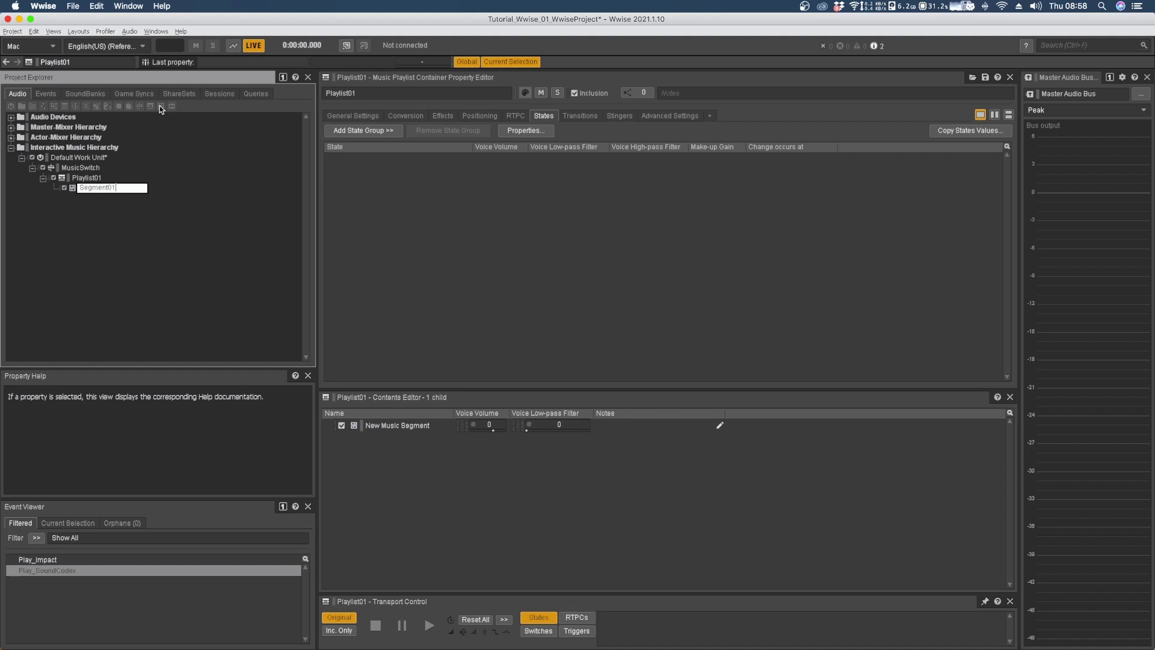
key("Return")
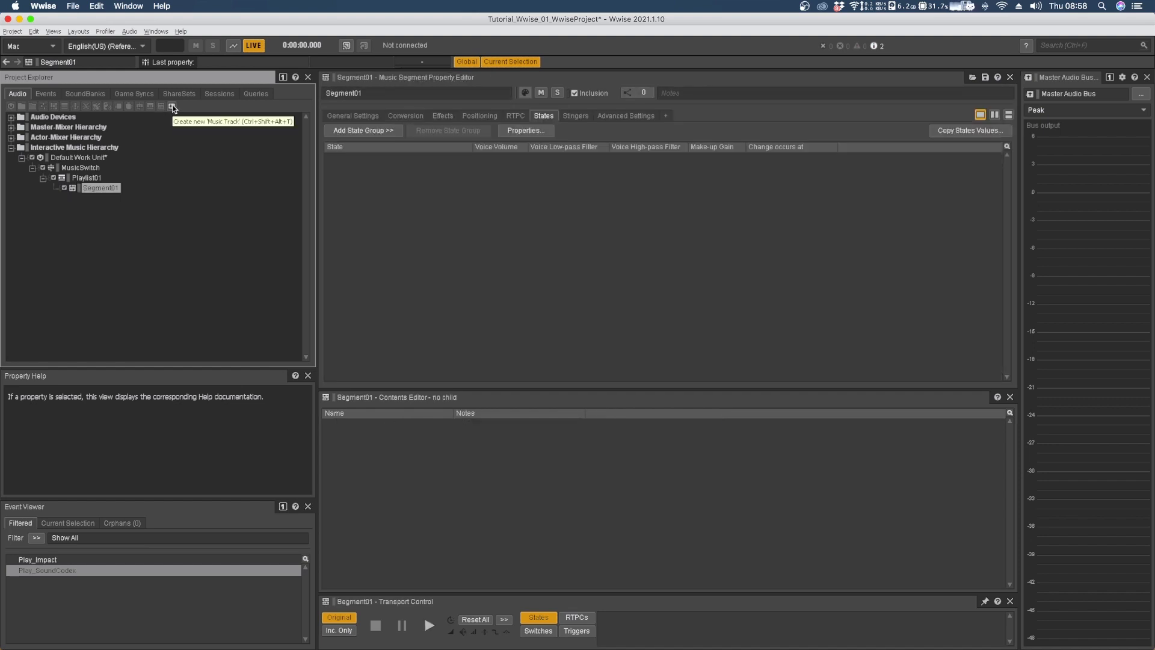
left_click(173, 107)
type("Track01")
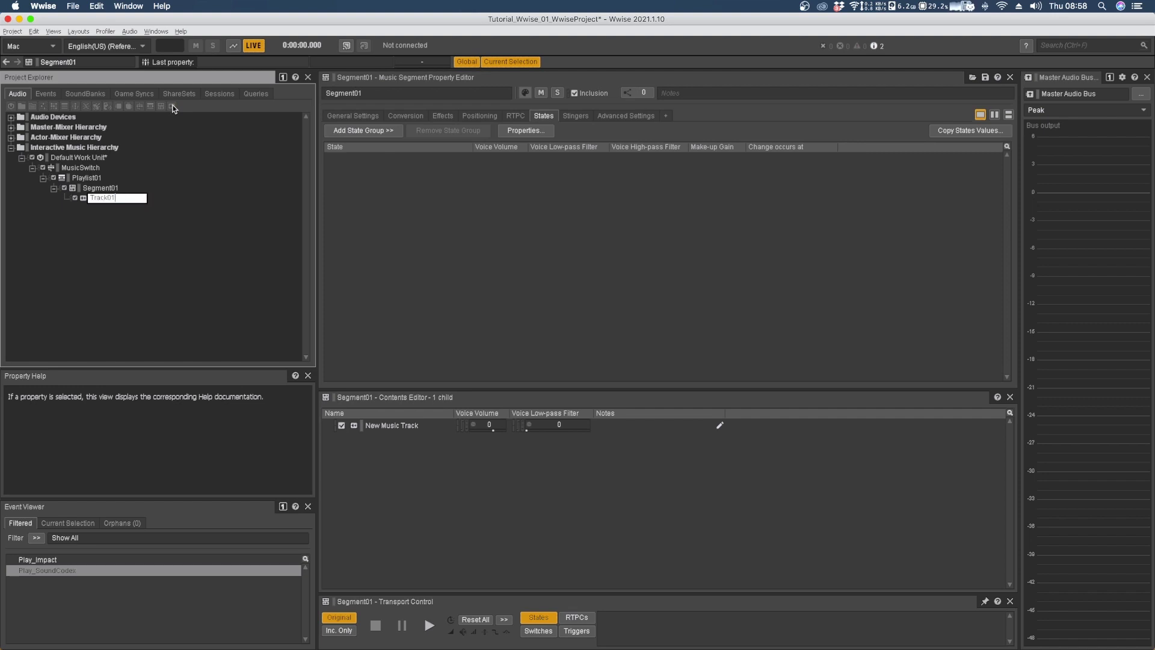
key("Return")
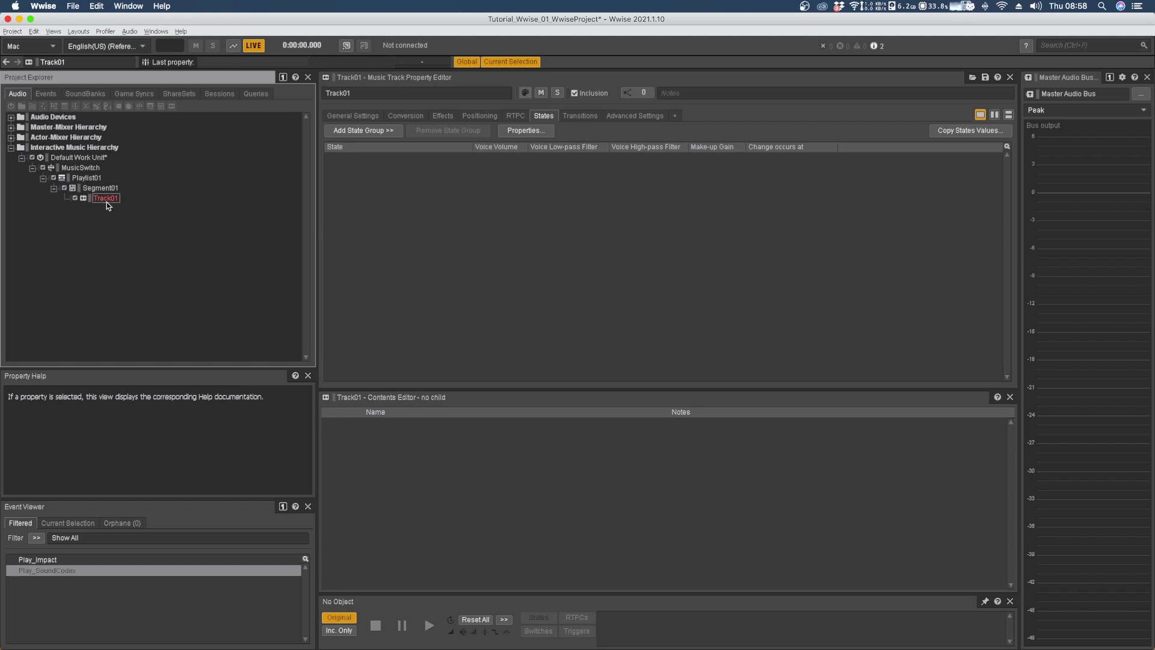
Import Music_01.wav into Track01, giving a 4.800 s Music_01 clip
right_click(106, 200)
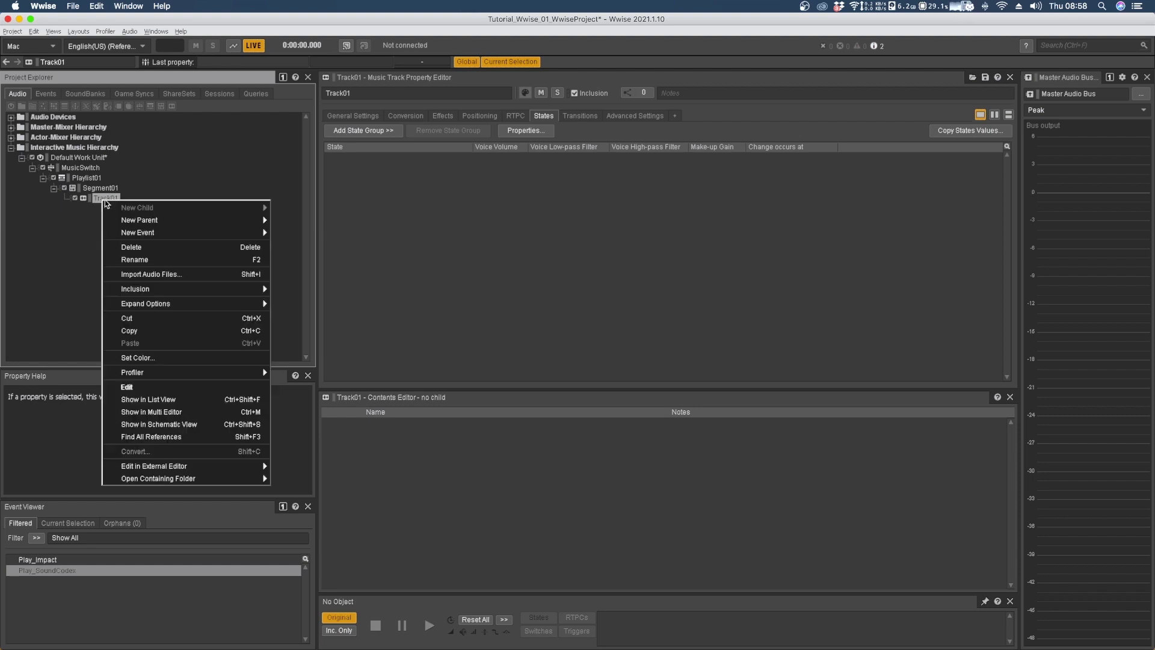
mouse_move(140, 224)
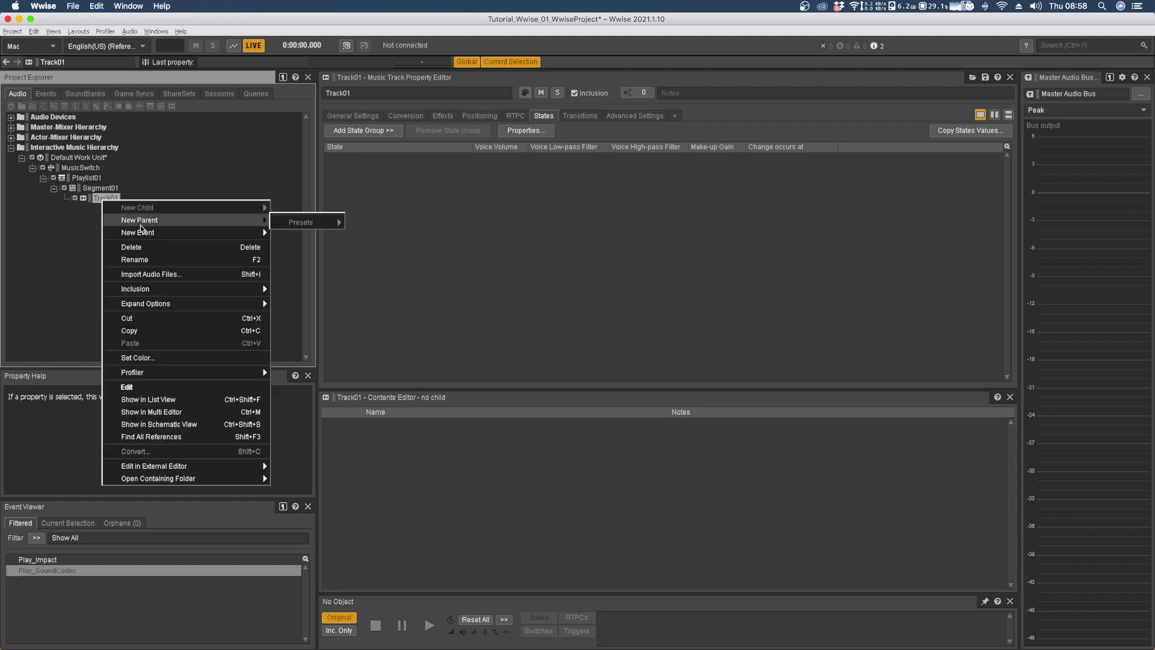
left_click(155, 274)
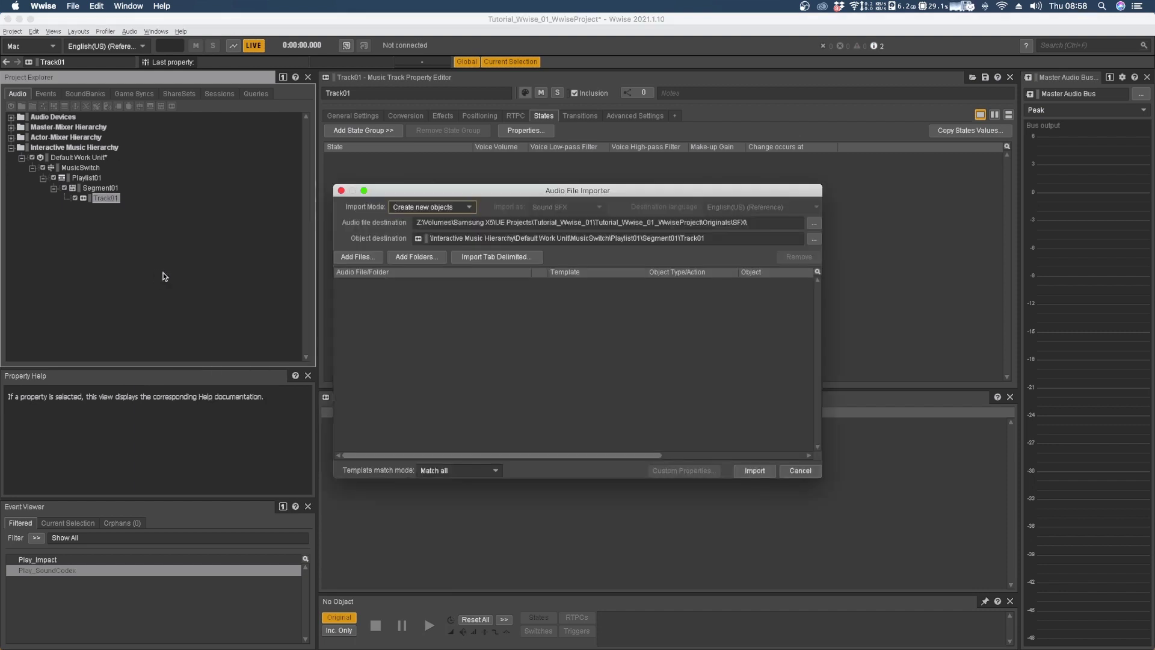
left_click(357, 257)
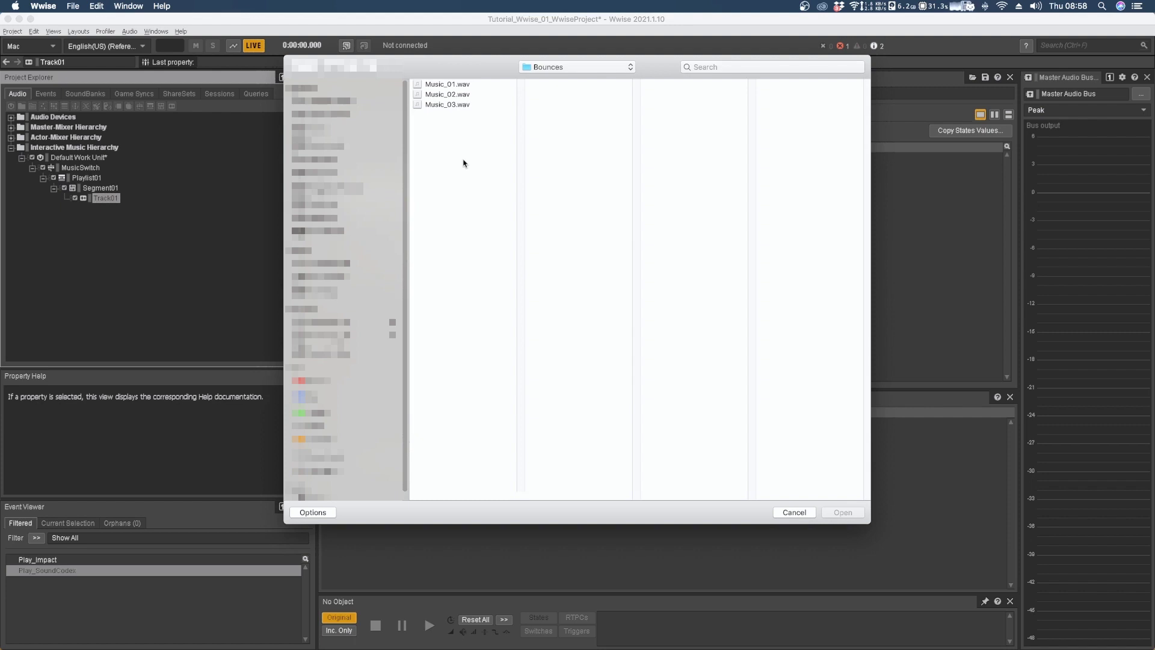
left_click(448, 84)
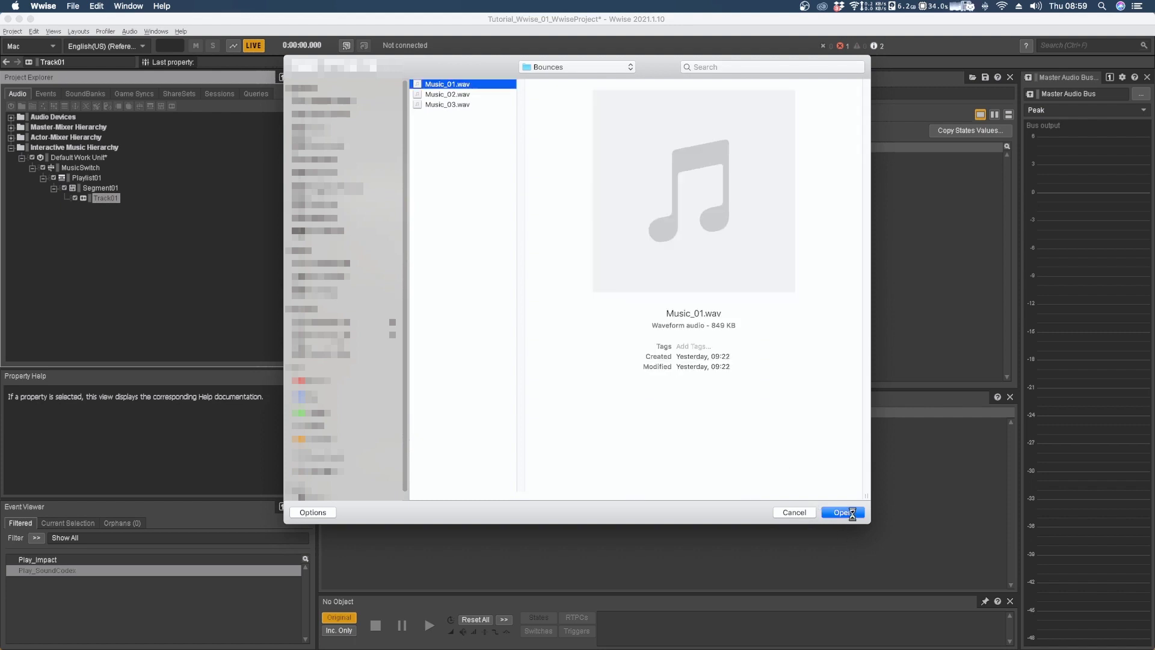
left_click(850, 513)
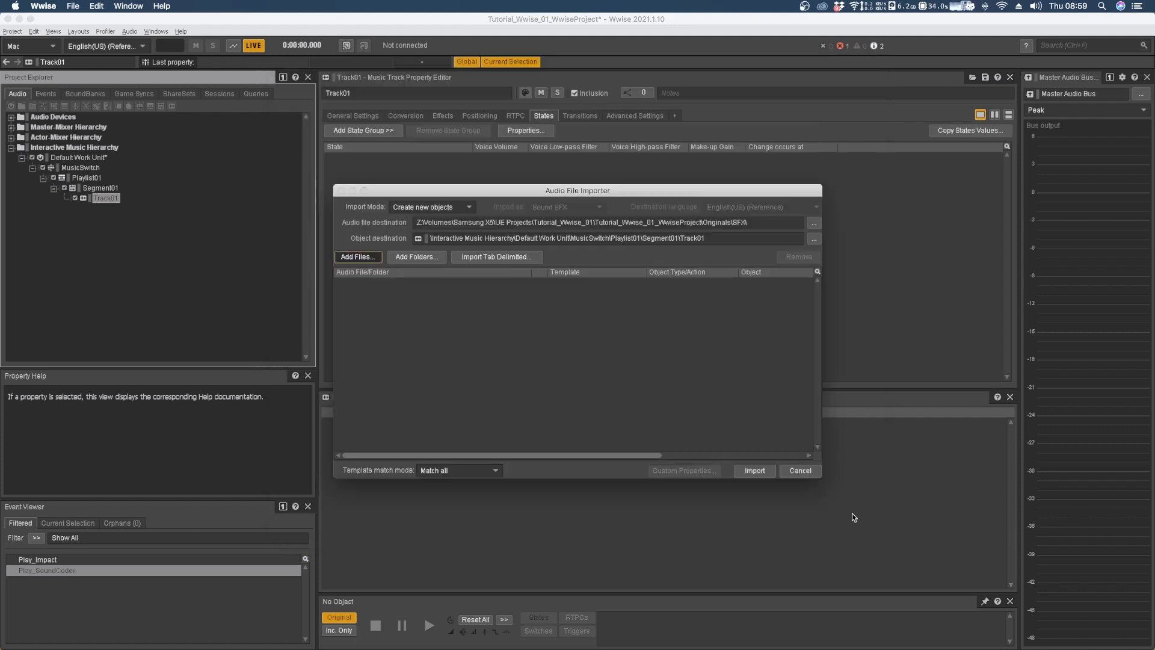
left_click(756, 471)
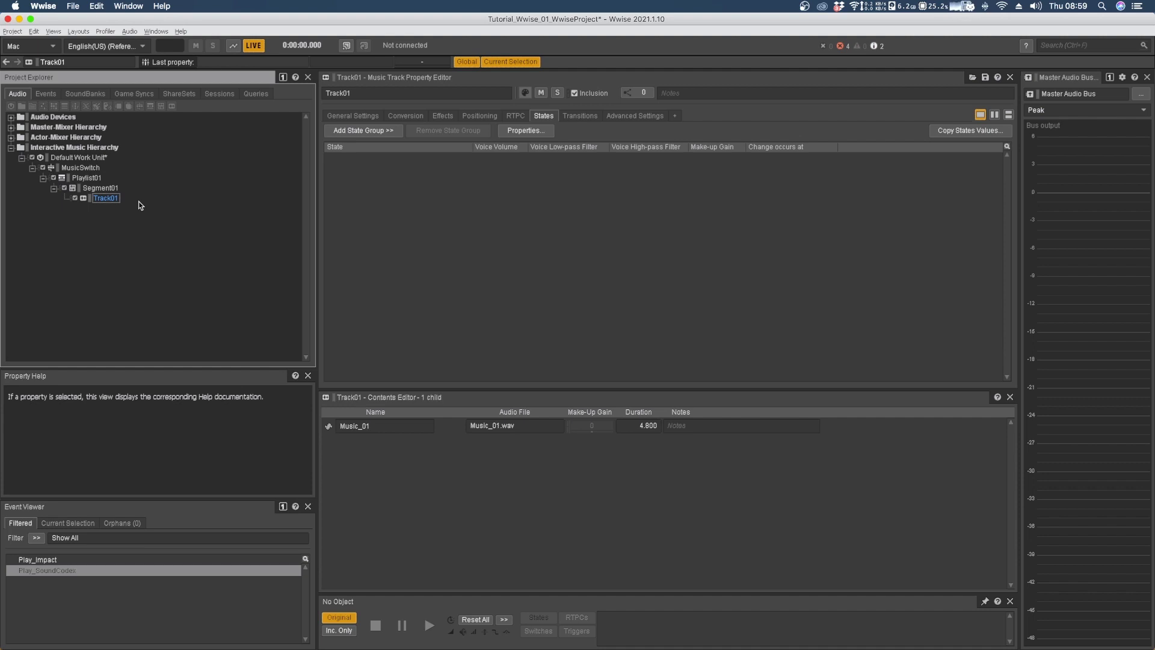
Add Playlist02 under MusicSwitch, with Segment02 and Track02 nested inside it
key("Up")
key("Up")
key("Up")
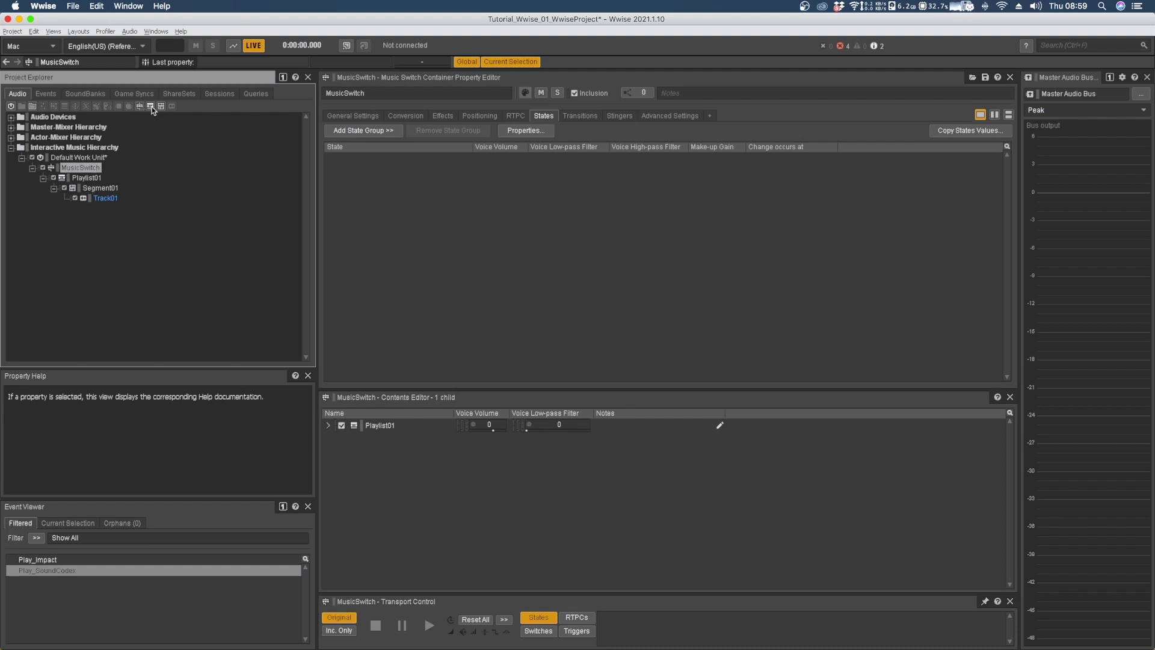
left_click(153, 107)
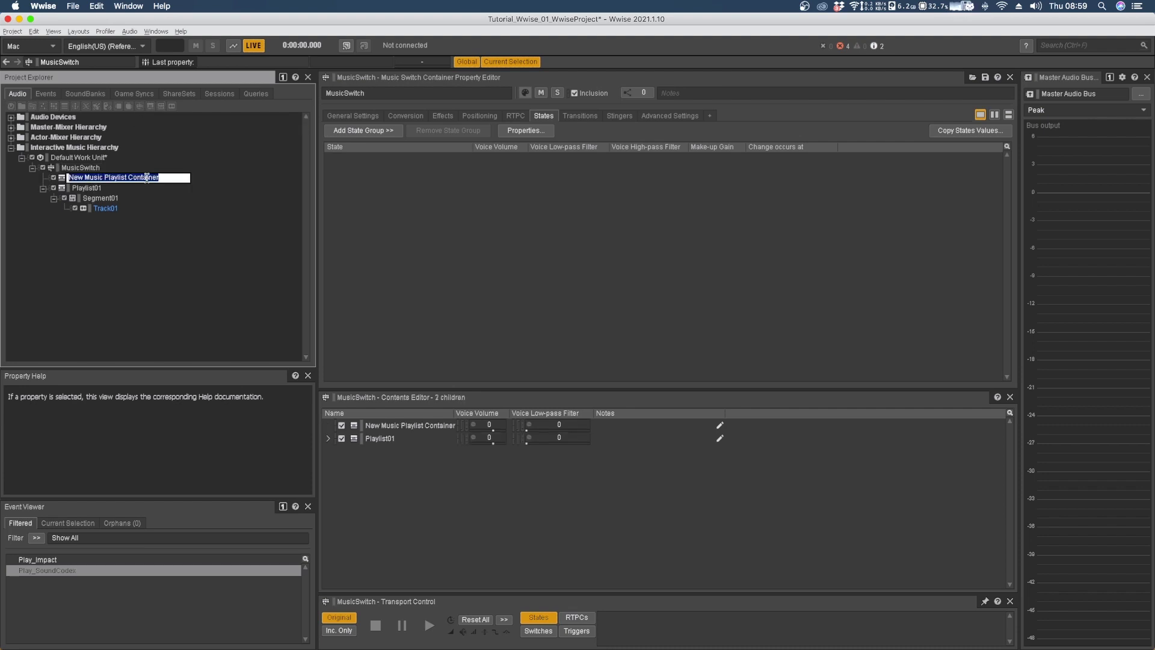
type("Play")
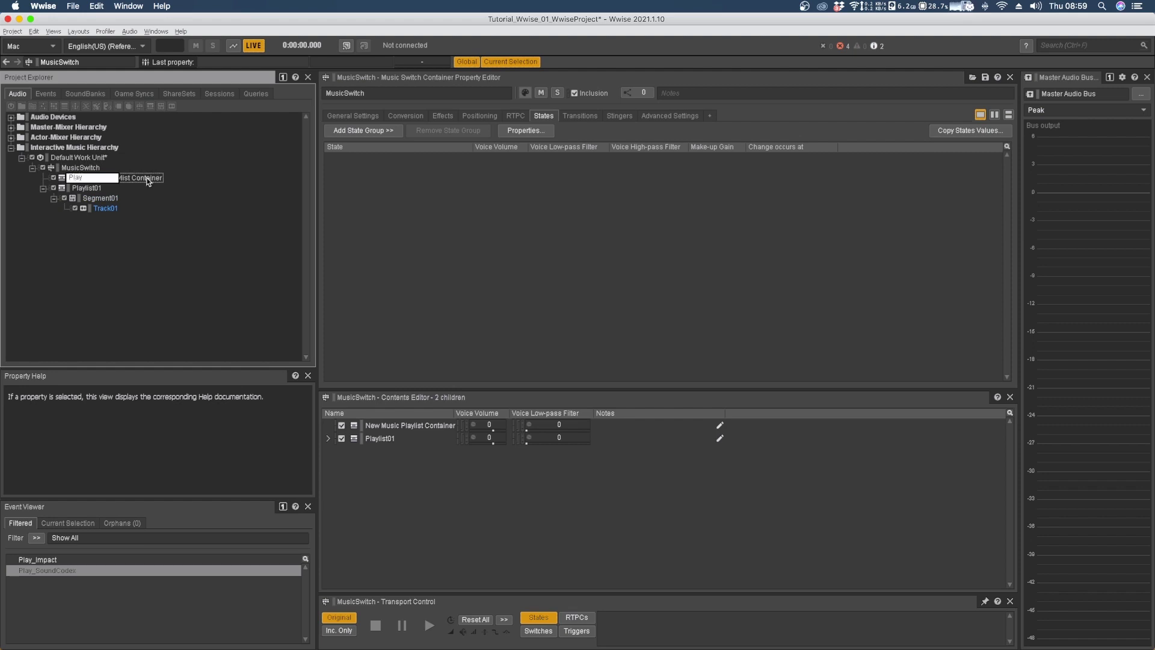
type("list02")
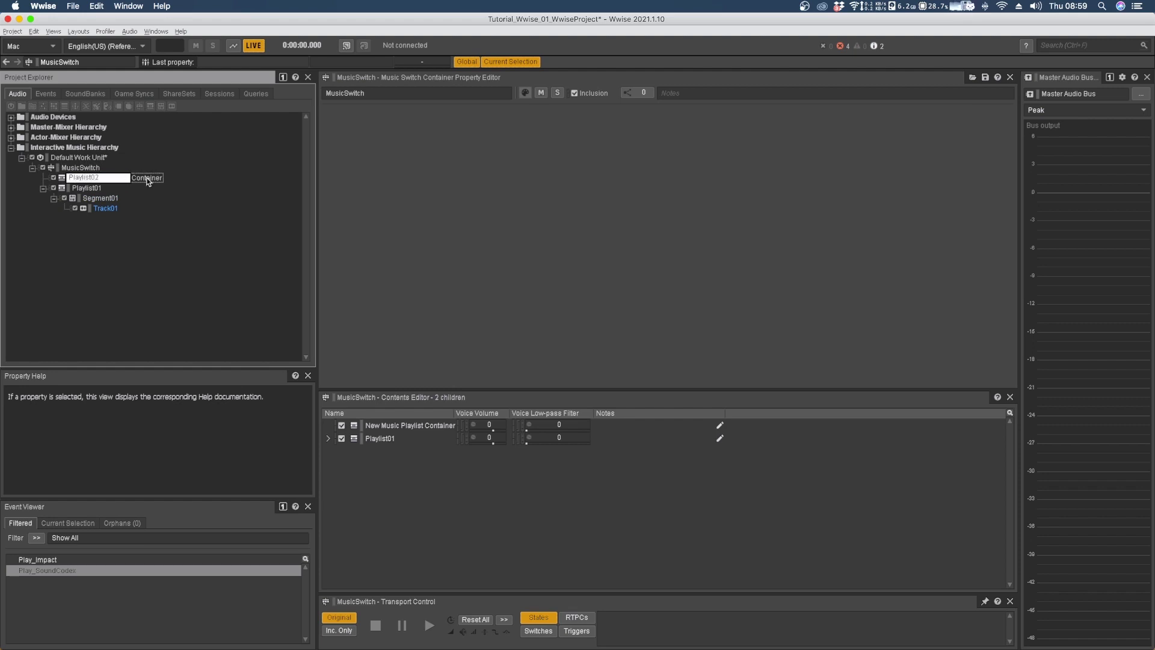
key("Return")
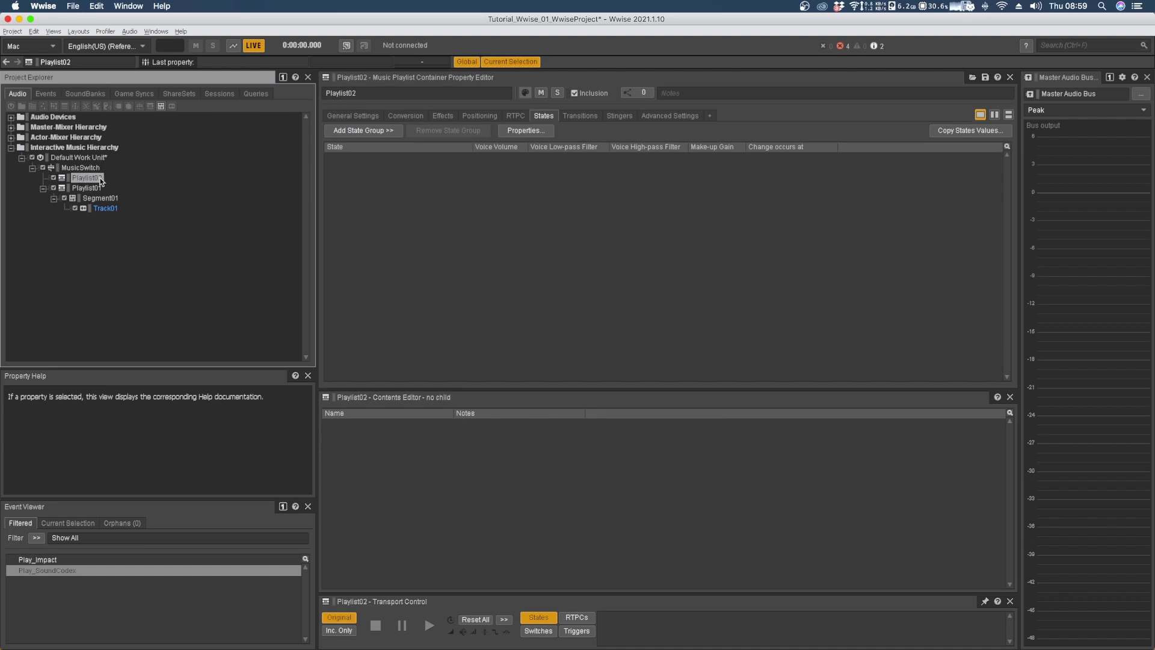
left_click(161, 106)
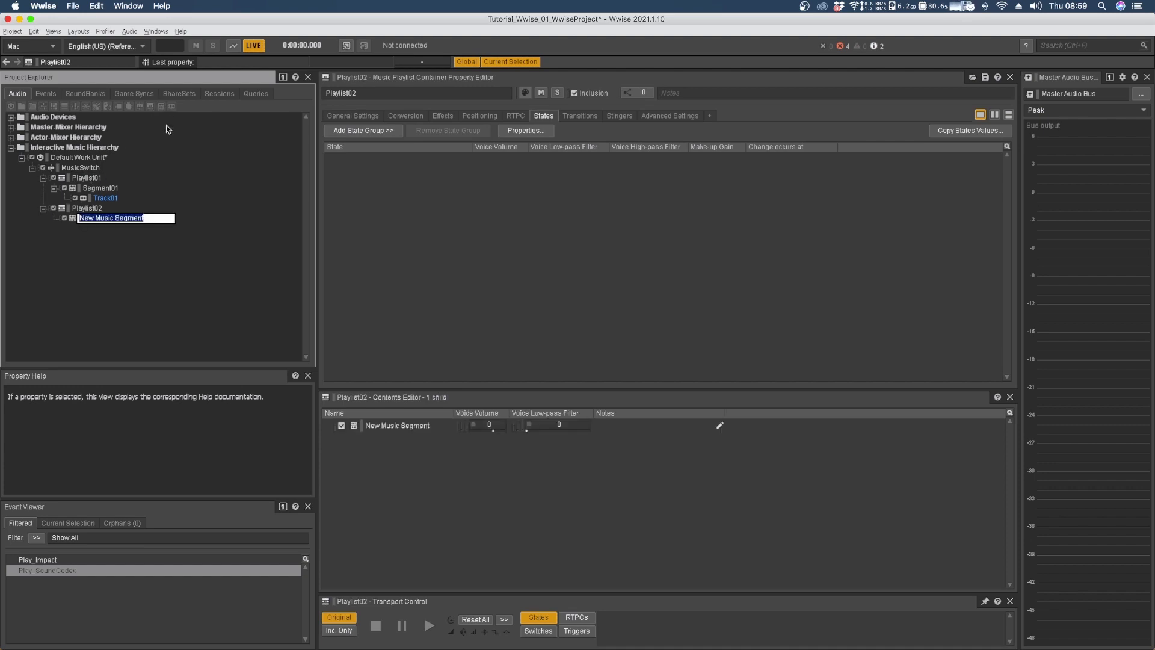
type("Segment")
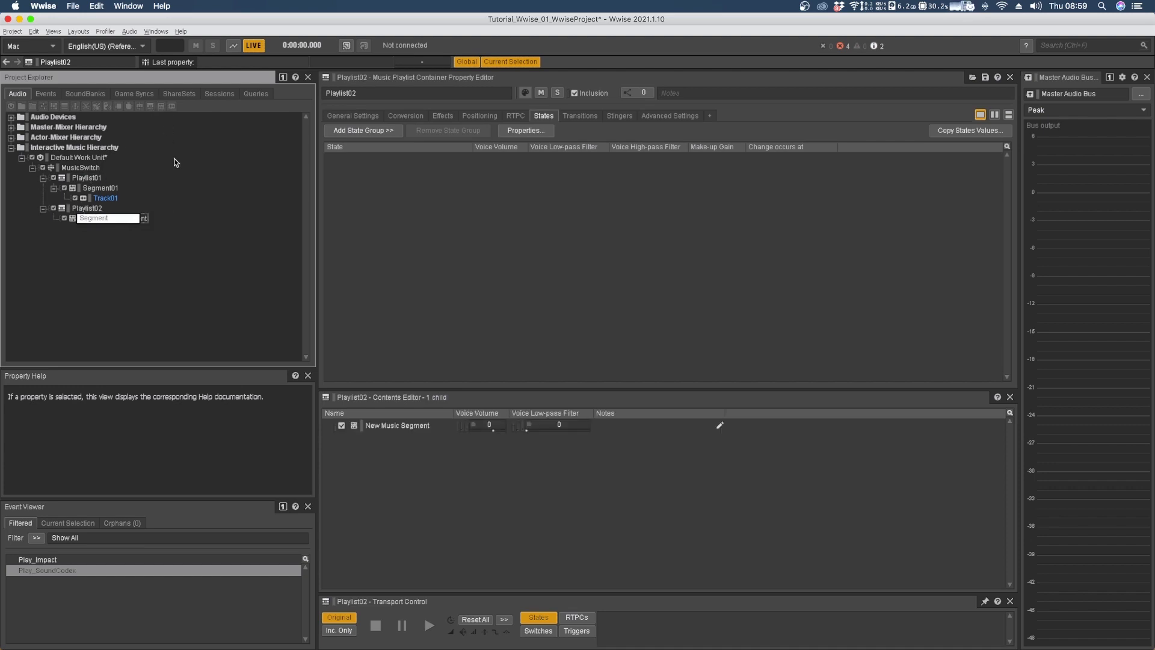
type("02")
key("Return")
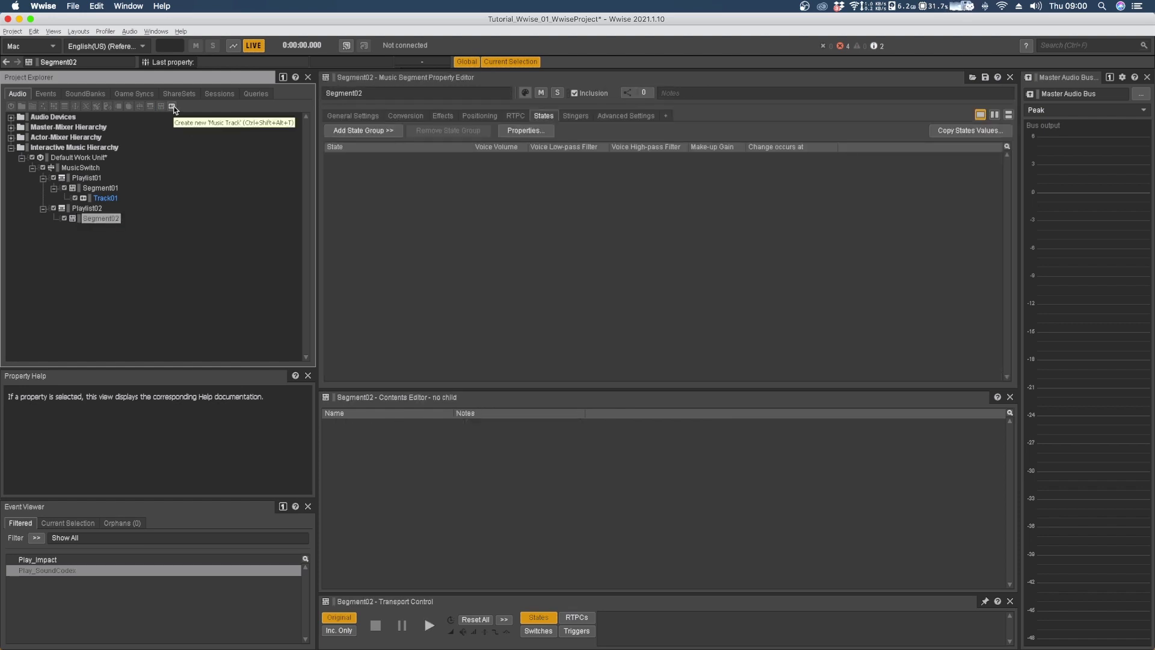
left_click(172, 106)
type("Track02")
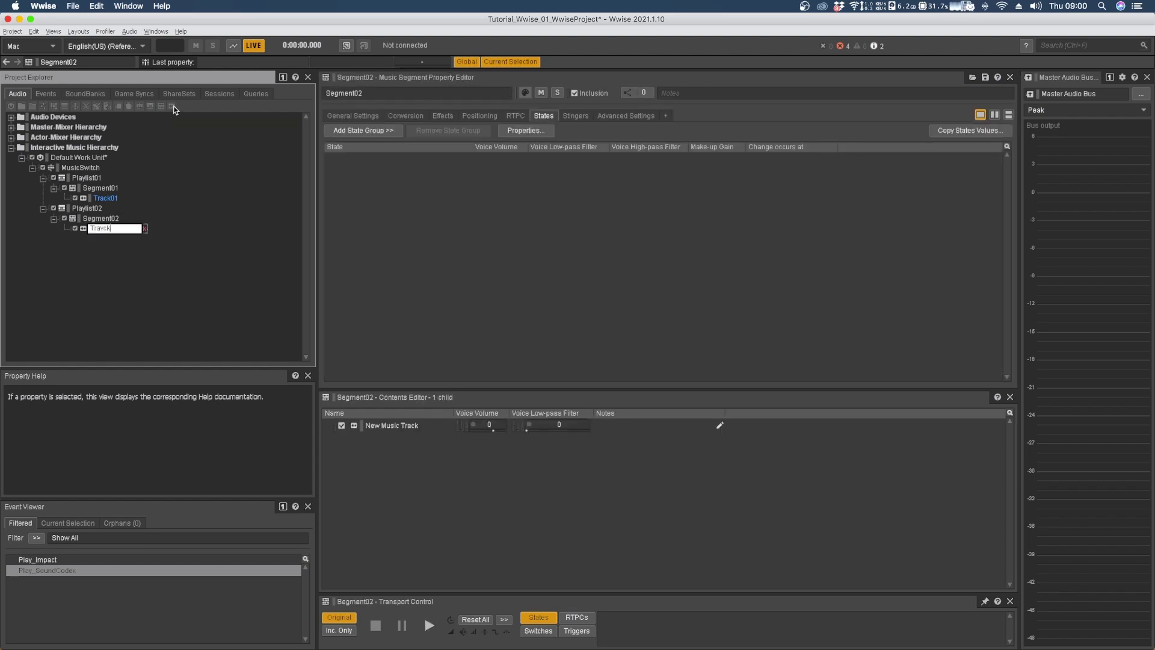
key("Return")
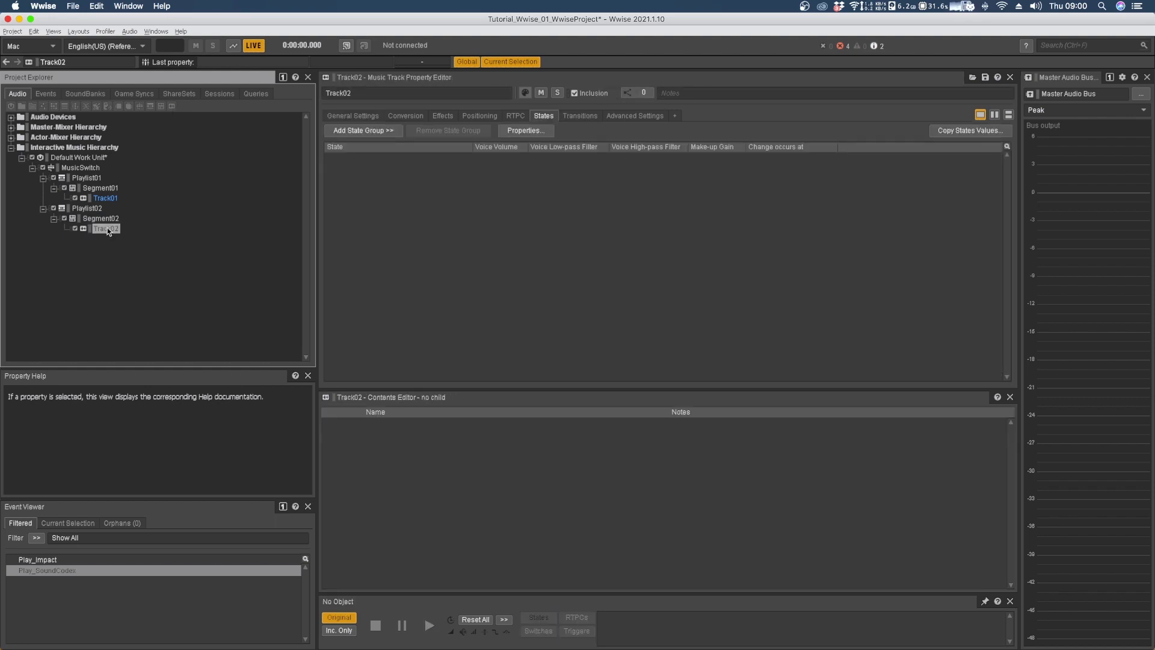
Import Music_02.wav from the Bounces folder into Track02
key("shift+i")
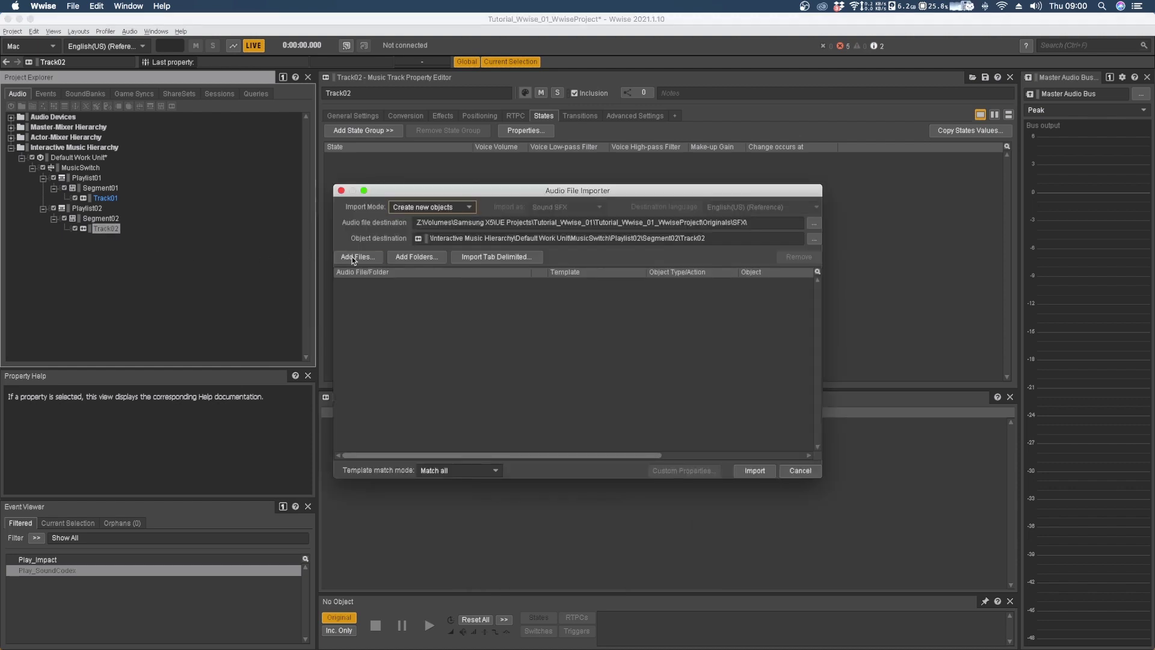
left_click(354, 257)
left_click(451, 95)
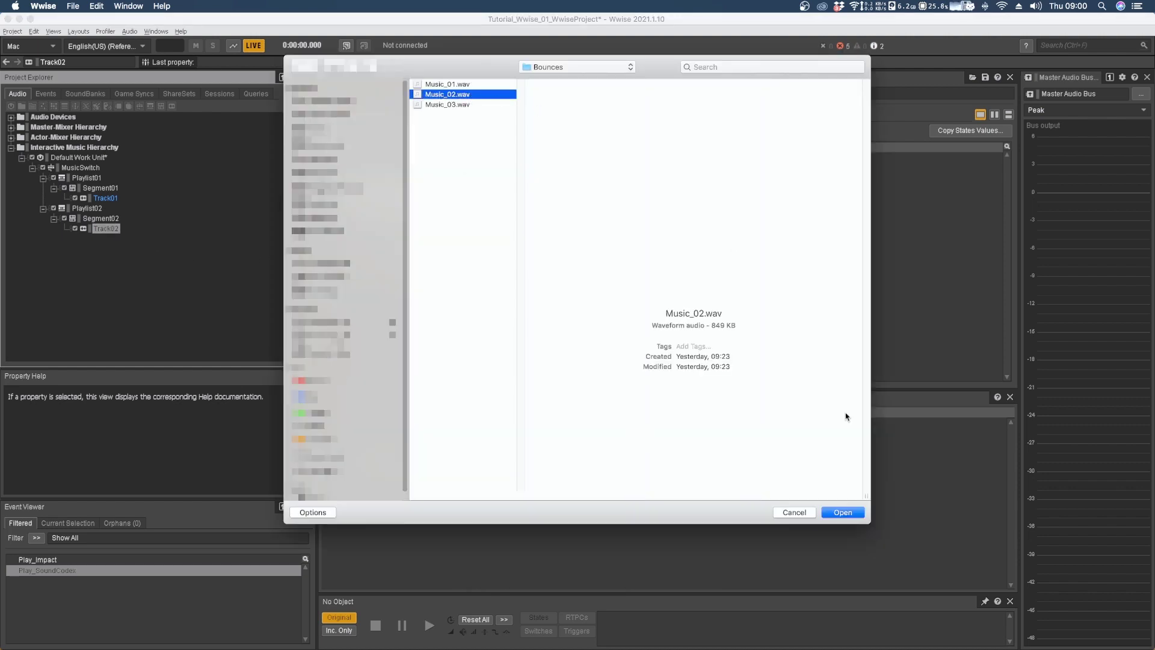
left_click(847, 514)
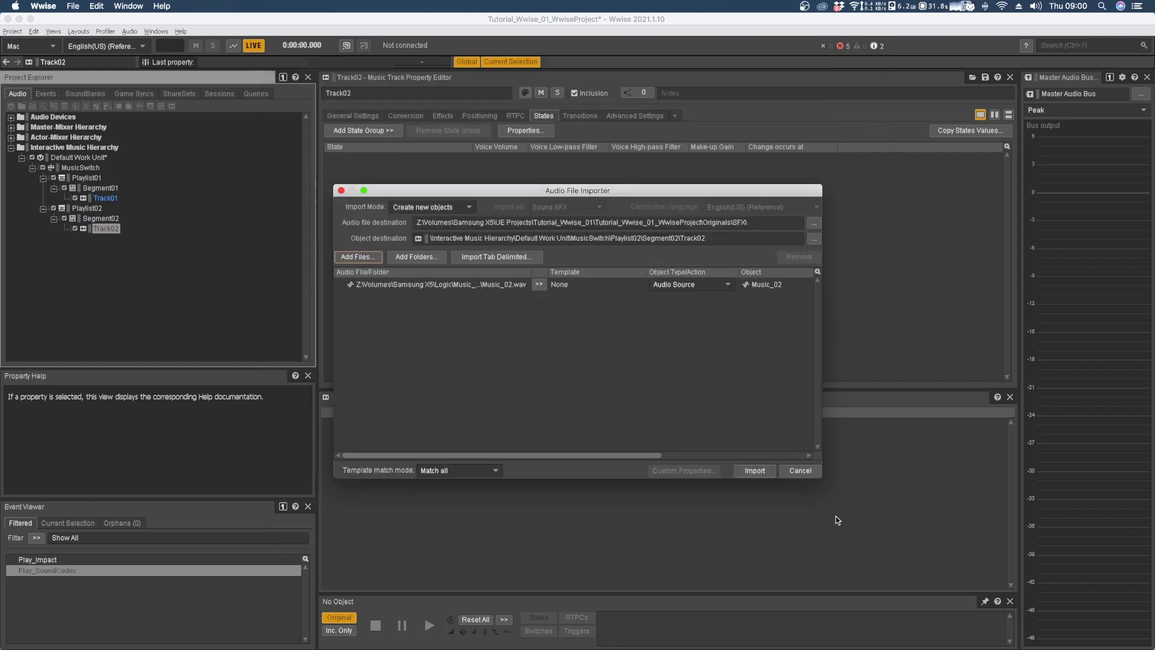
left_click(759, 471)
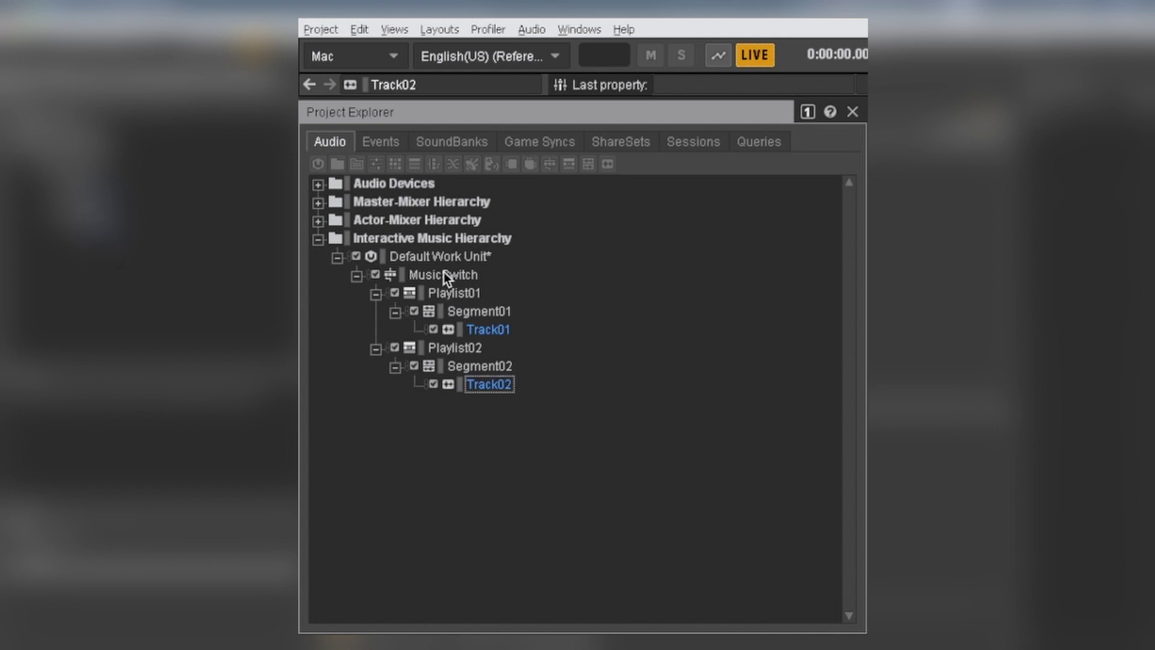
Add Playlist03 under MusicSwitch, with Segment03 and Track03 nested inside it
left_click(444, 274)
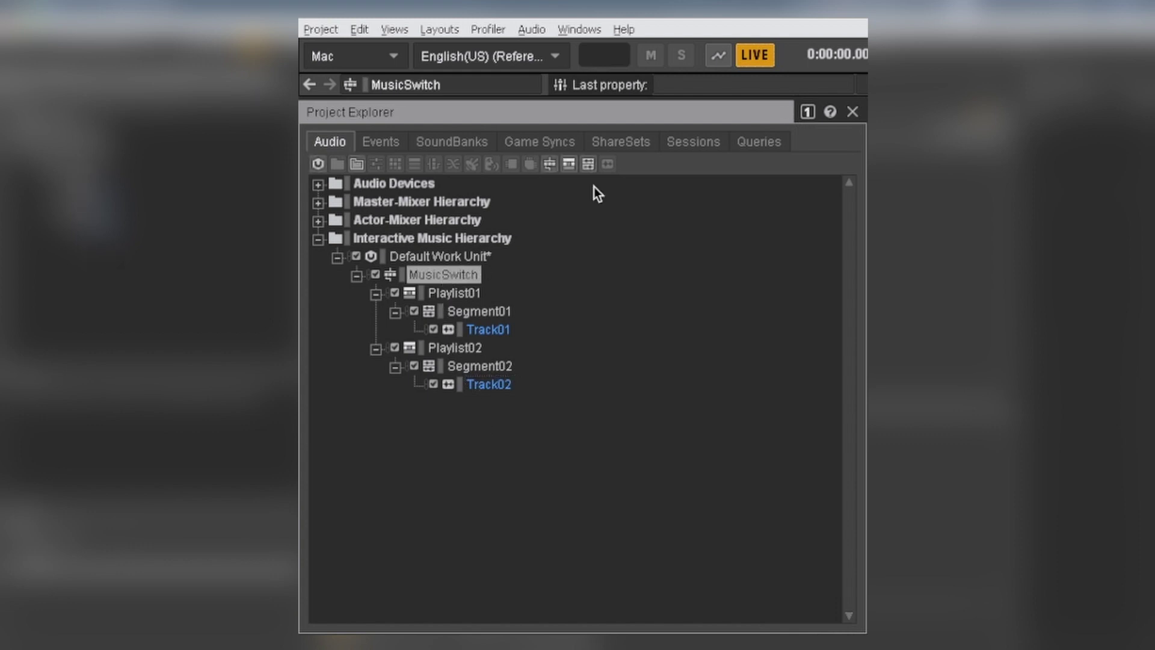
left_click(571, 163)
type("Playlist03")
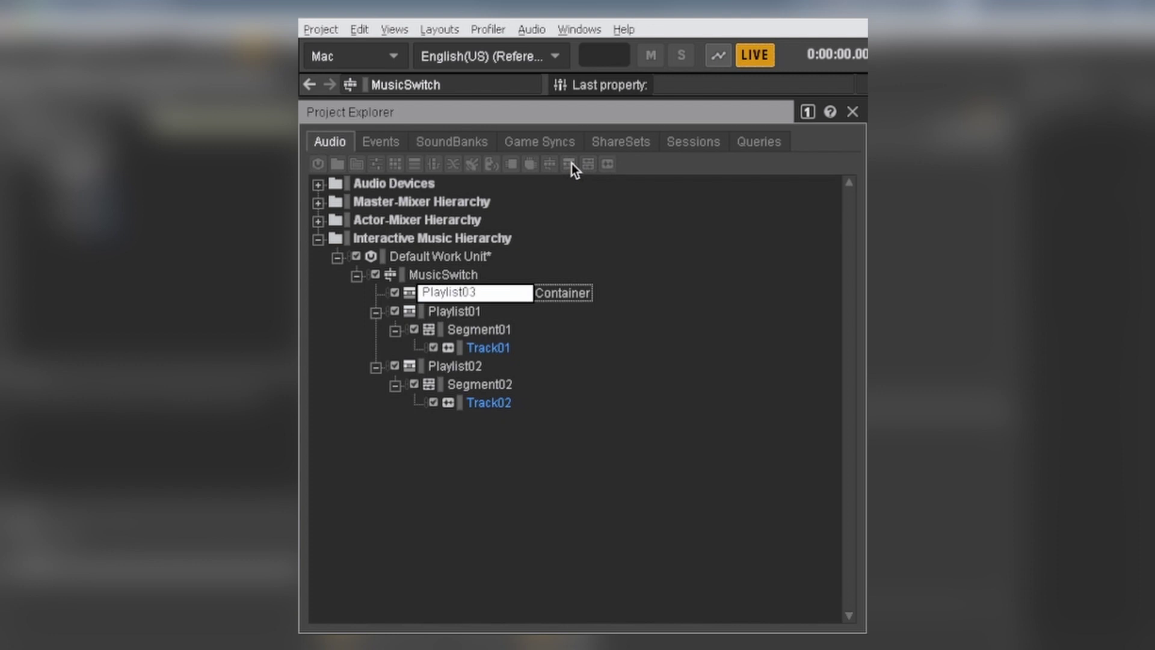
key("Return")
left_click(591, 167)
type("Segment")
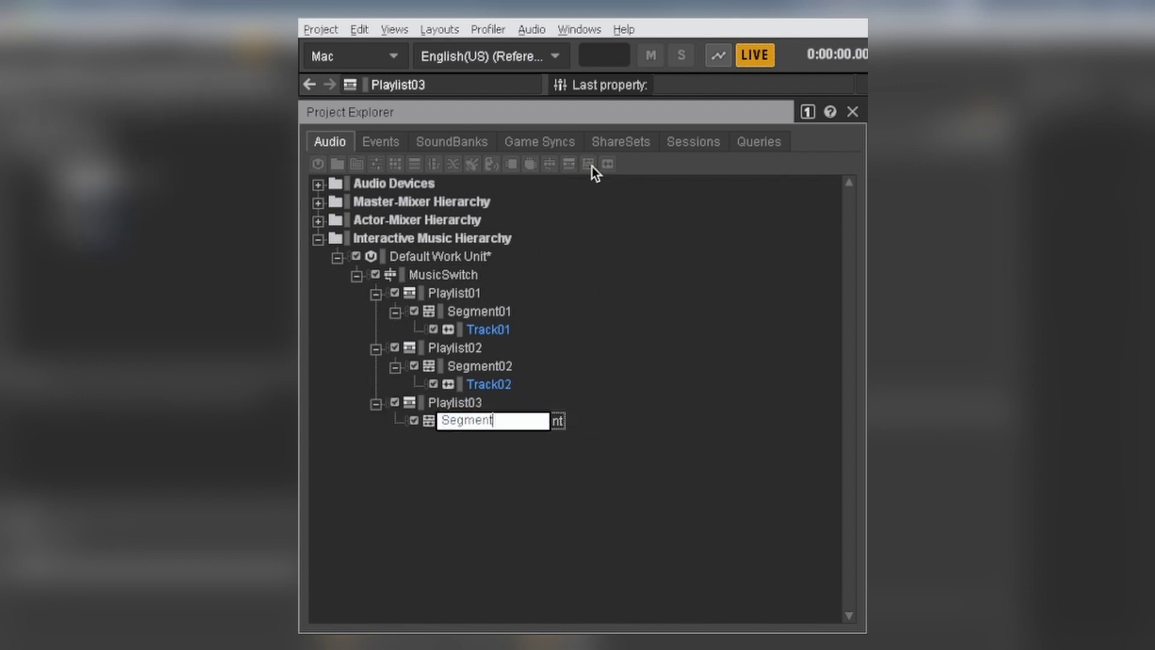
type("03")
key("Return")
left_click(606, 165)
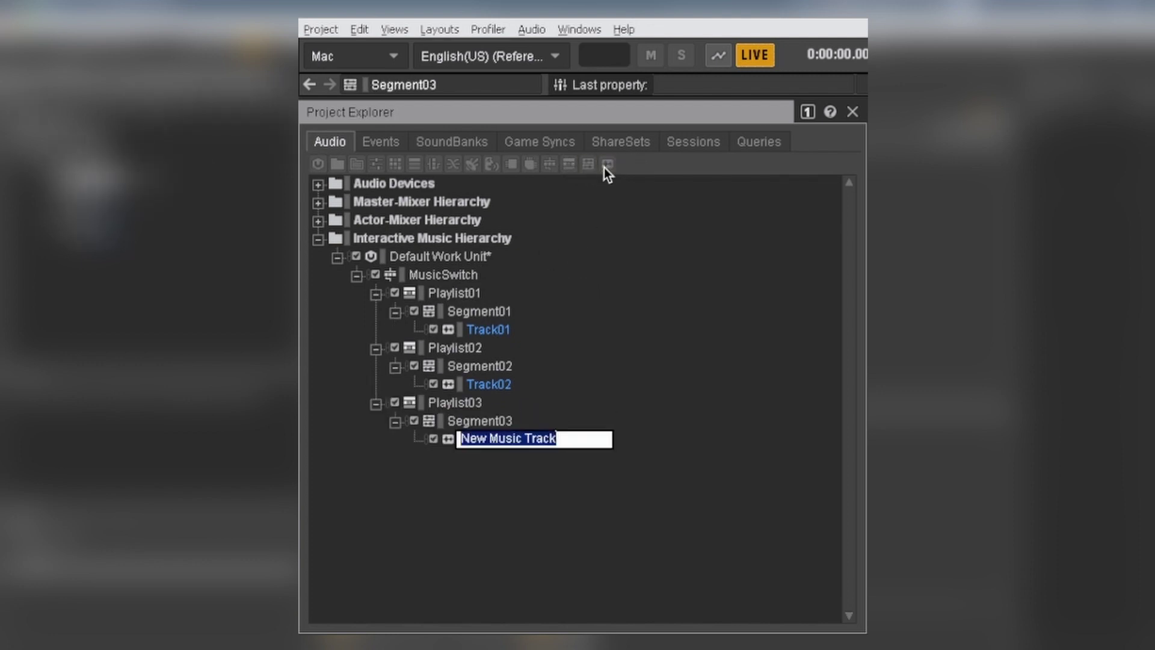
type("Track03")
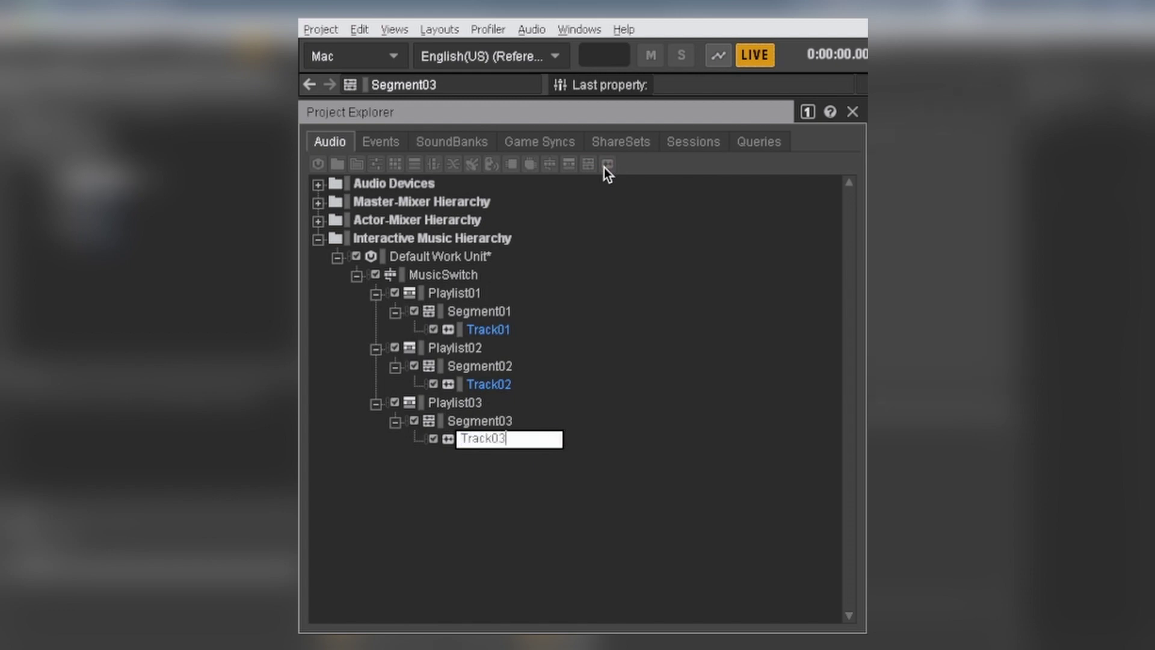
key("Return")
Import Music_03.wav into Track03
key("shift+i")
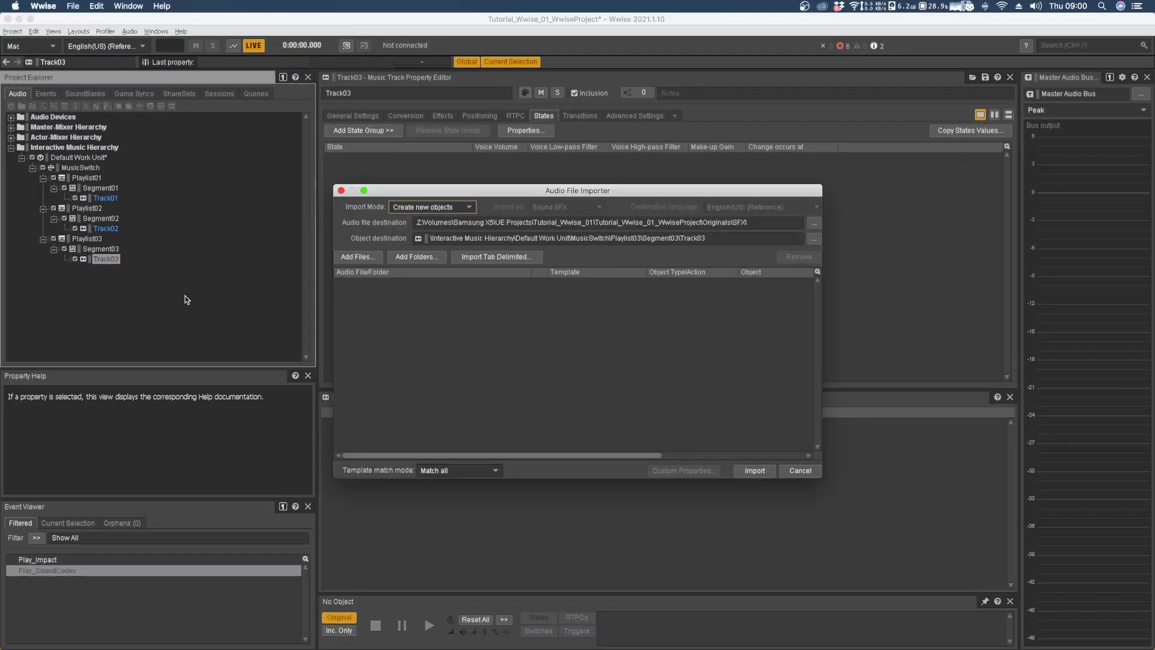
left_click(366, 256)
left_click(451, 105)
left_click(841, 511)
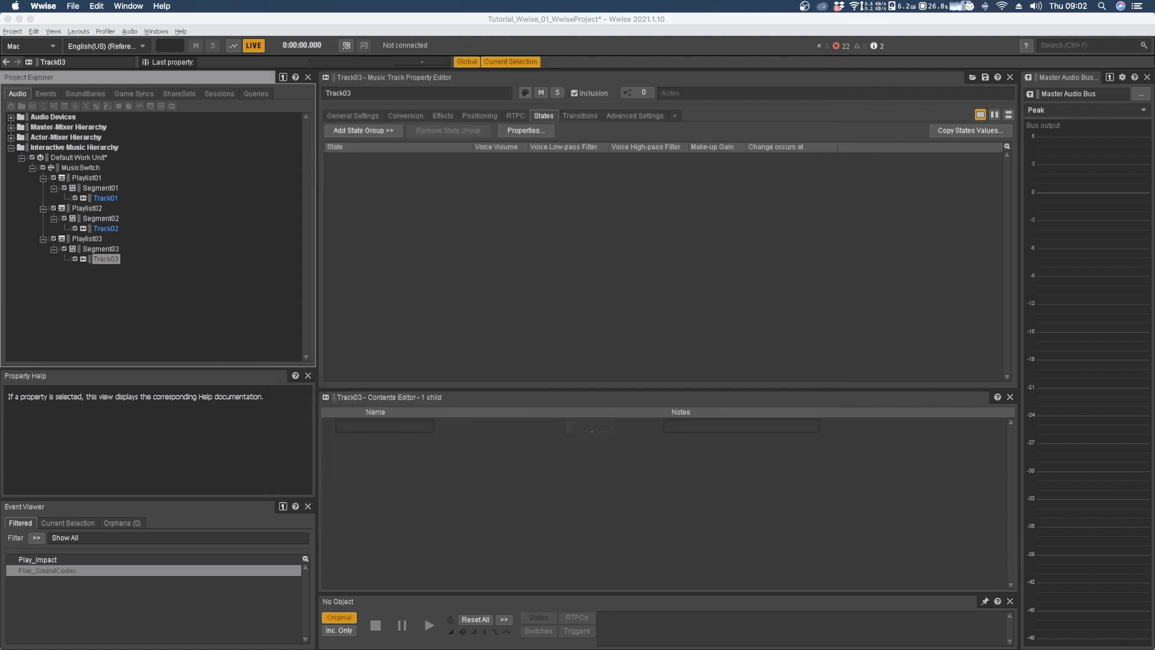
Switch to the Interactive Music layout to show Segment01's timeline with Track01's Music_01 clip
left_click(85, 178)
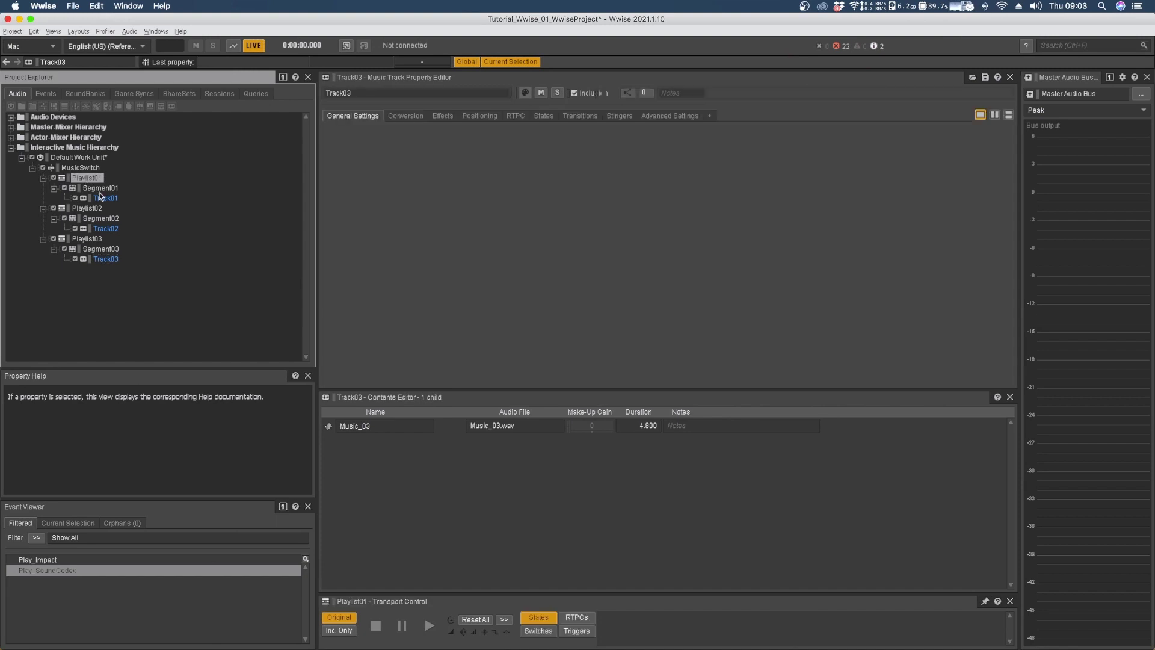
left_click(133, 329)
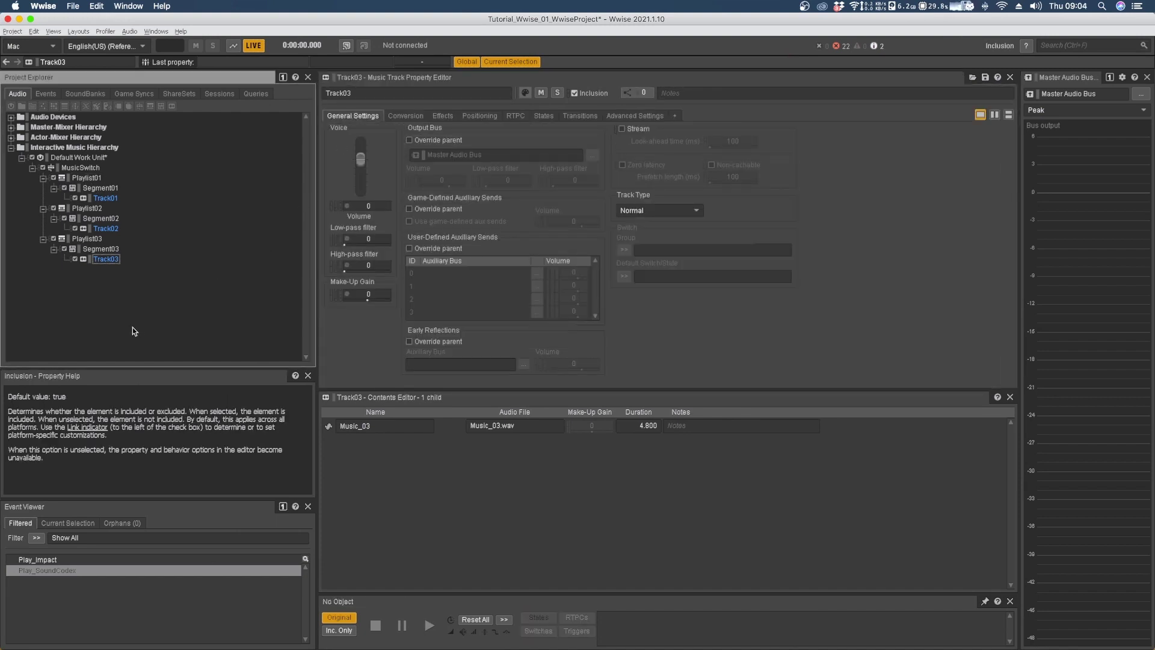
left_click(78, 32)
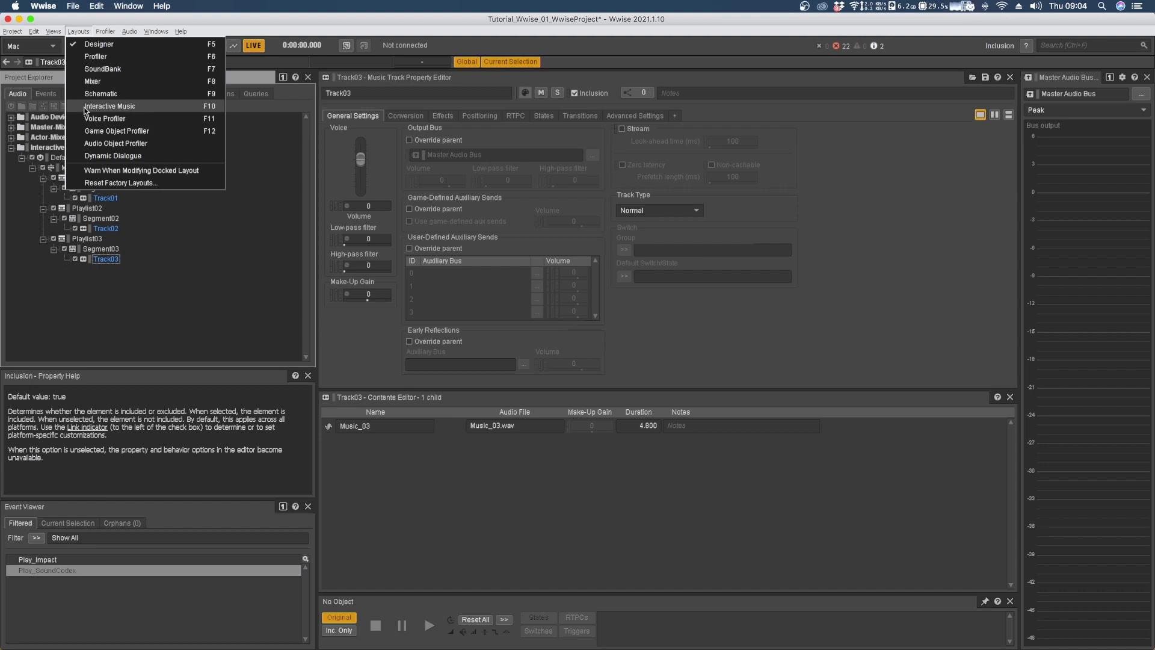
left_click(120, 108)
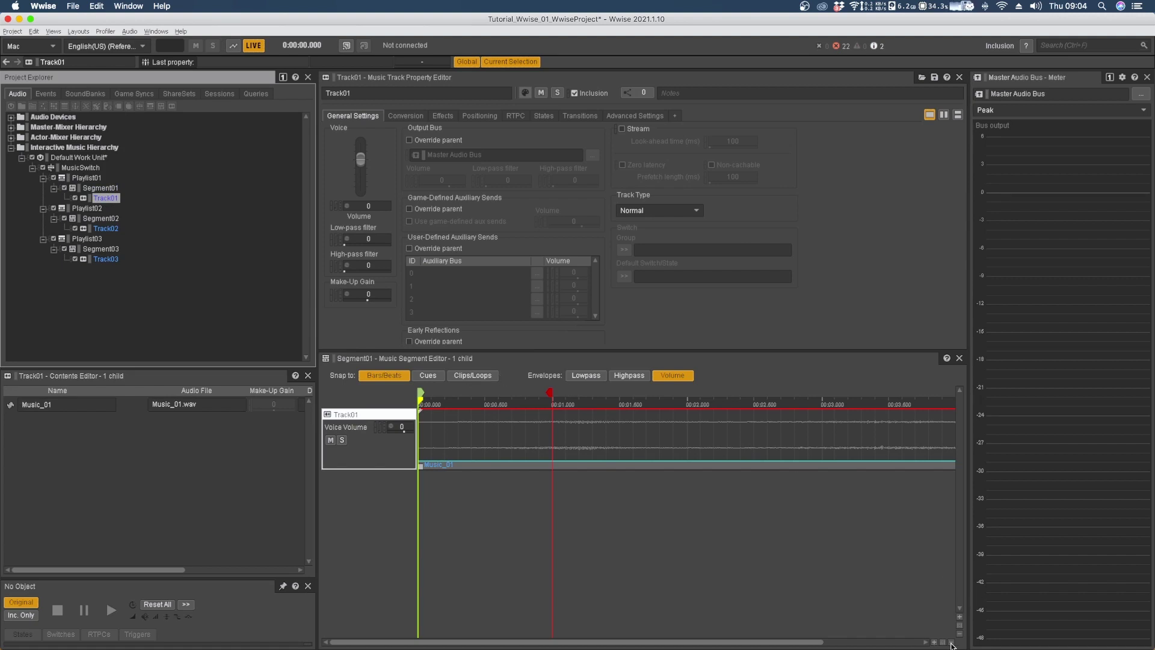
Play Segment01 and drag its red exit cue to line up with the end of Music_01
left_click(950, 641)
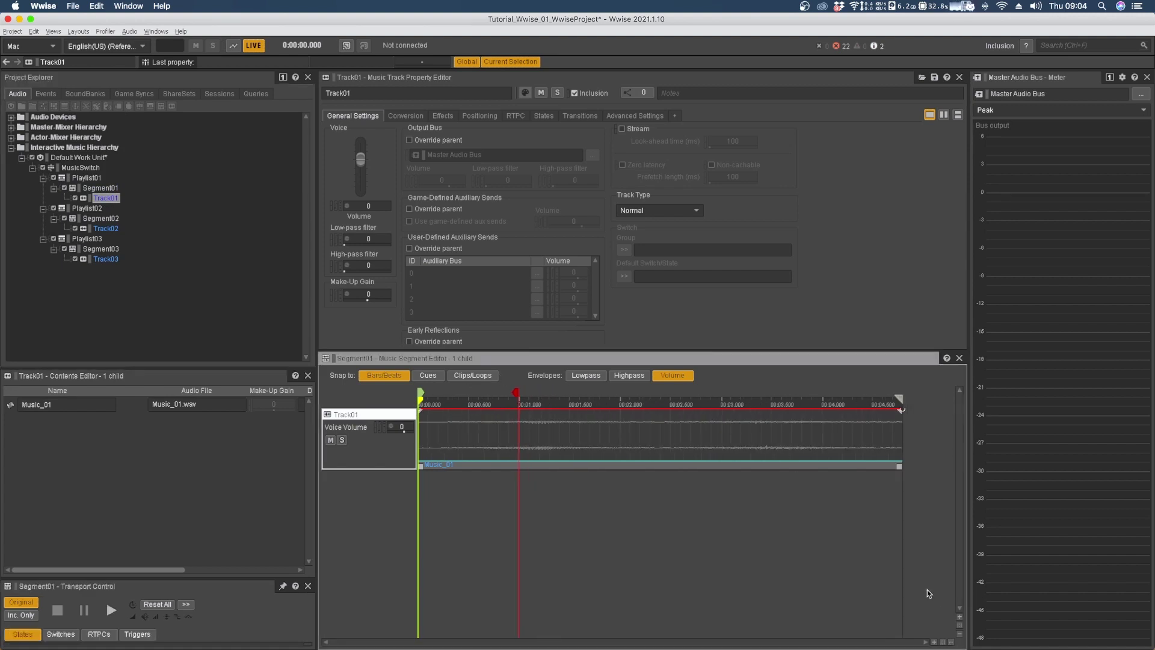
key("space")
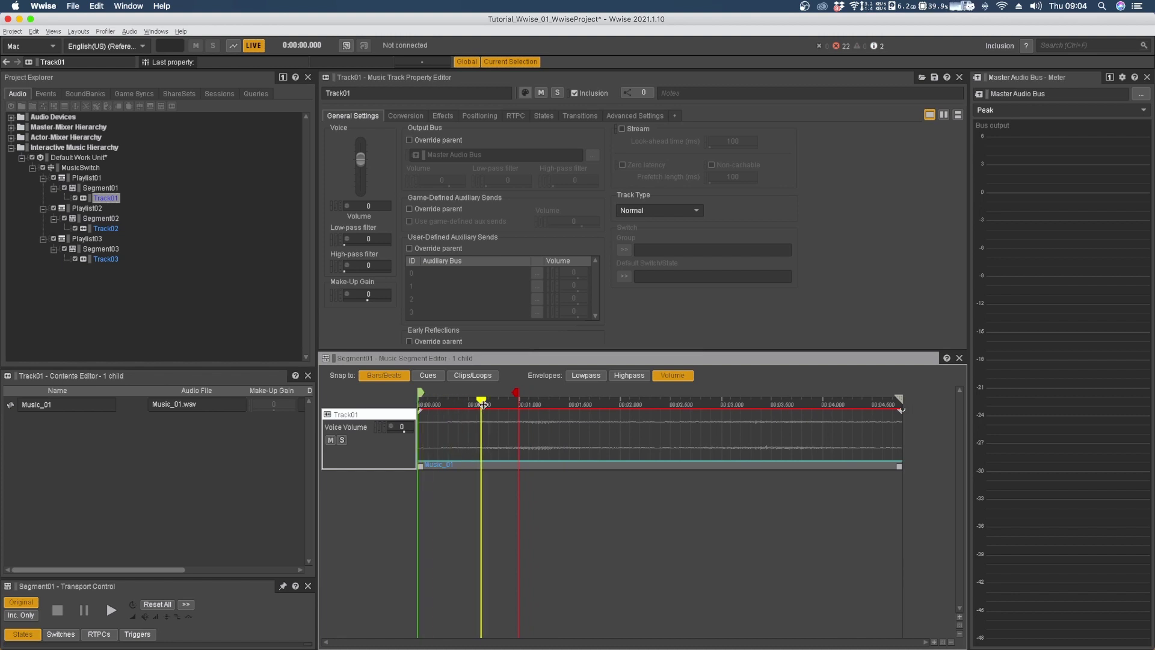
mouse_move(481, 404)
left_mouse_down()
mouse_move(464, 405)
mouse_move(490, 404)
mouse_move(496, 426)
mouse_move(474, 428)
left_mouse_up()
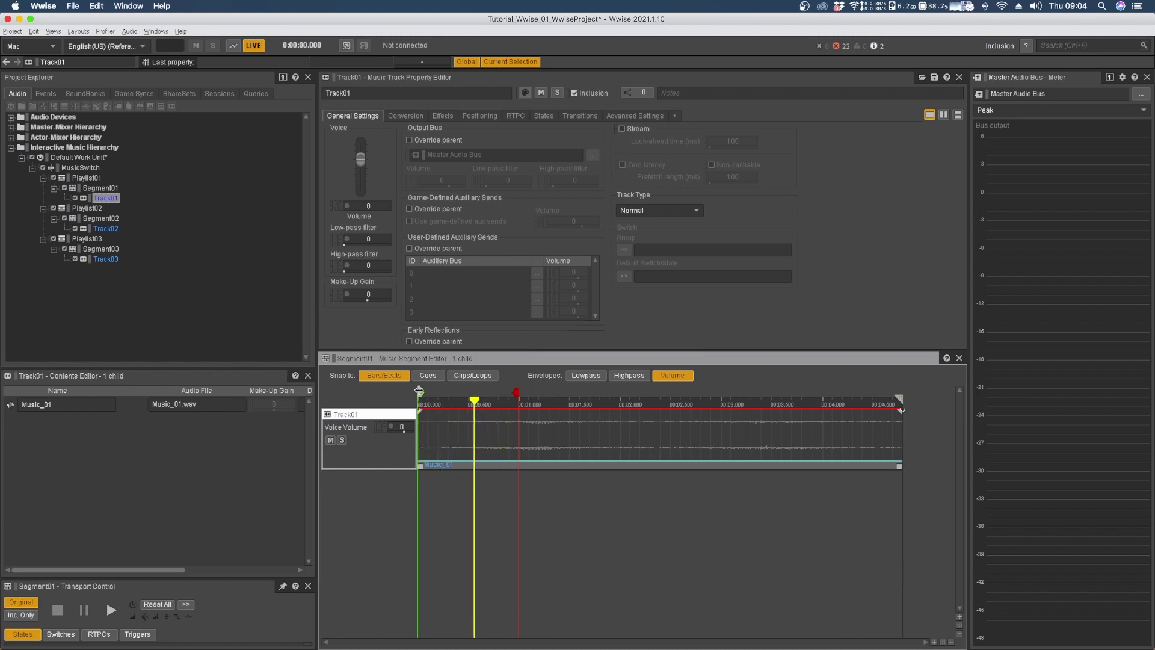
mouse_move(419, 390)
left_mouse_down()
mouse_move(445, 391)
mouse_move(416, 391)
left_mouse_up()
mouse_move(515, 392)
left_mouse_down()
mouse_move(902, 393)
mouse_move(873, 395)
left_mouse_up()
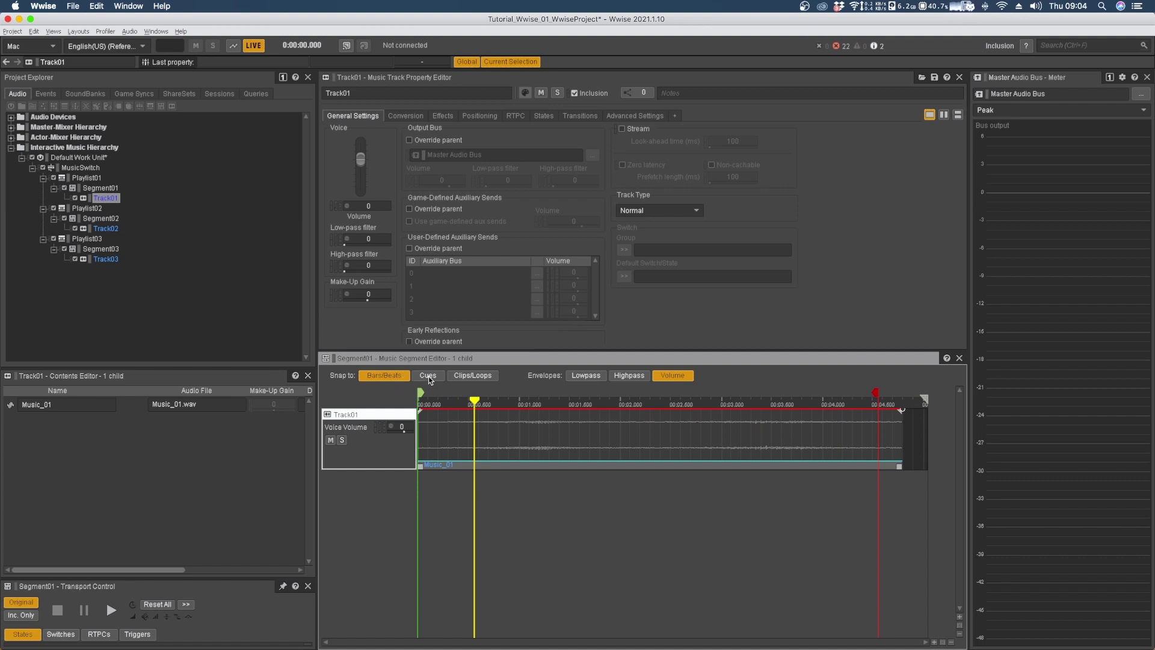
mouse_move(878, 392)
left_mouse_down()
mouse_move(903, 392)
mouse_move(860, 394)
mouse_move(903, 395)
mouse_move(935, 434)
left_mouse_up()
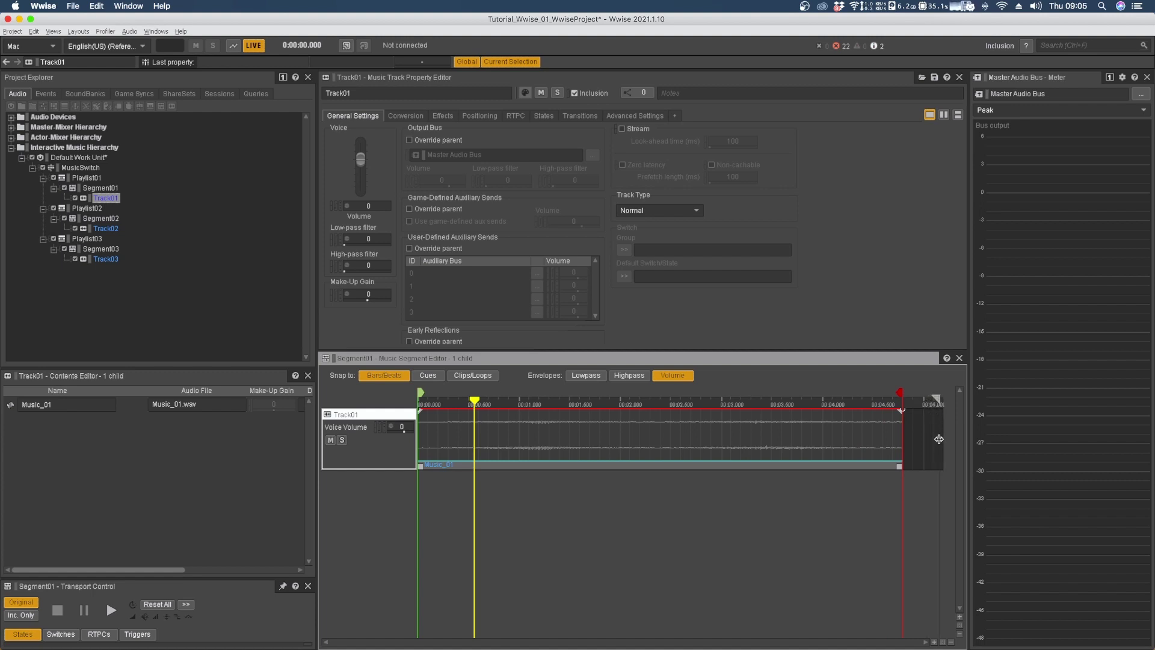
mouse_move(938, 440)
left_mouse_down()
mouse_move(870, 442)
mouse_move(876, 463)
left_mouse_up()
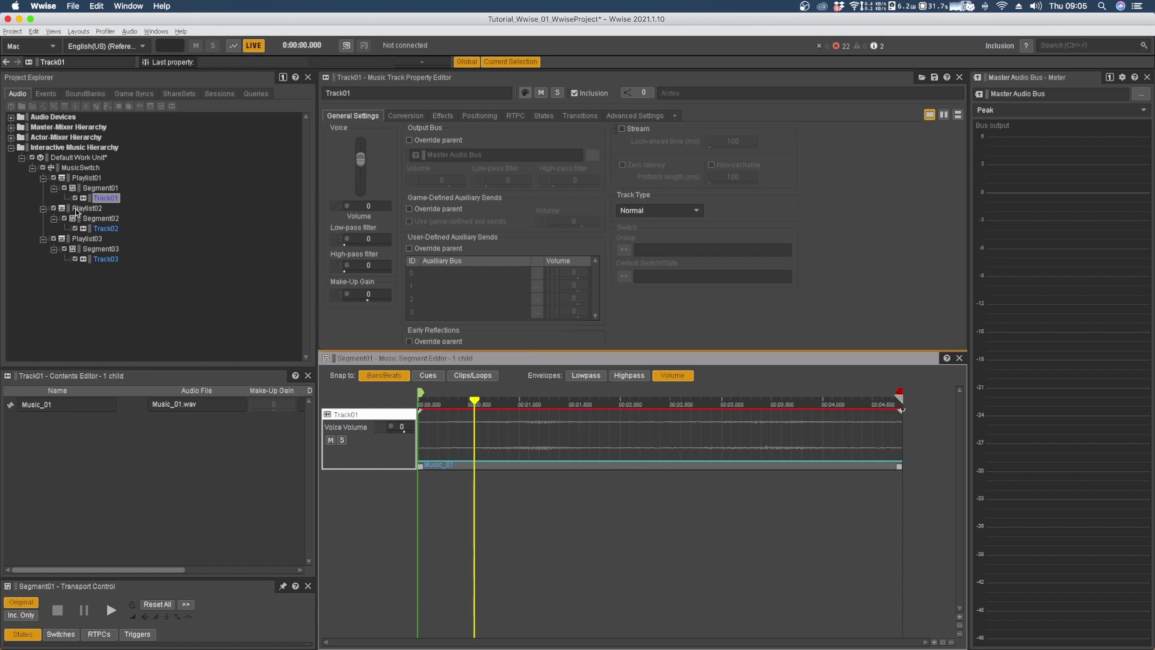
Move Segment02's exit cue to the end of its Music_02 clip
left_click(103, 228)
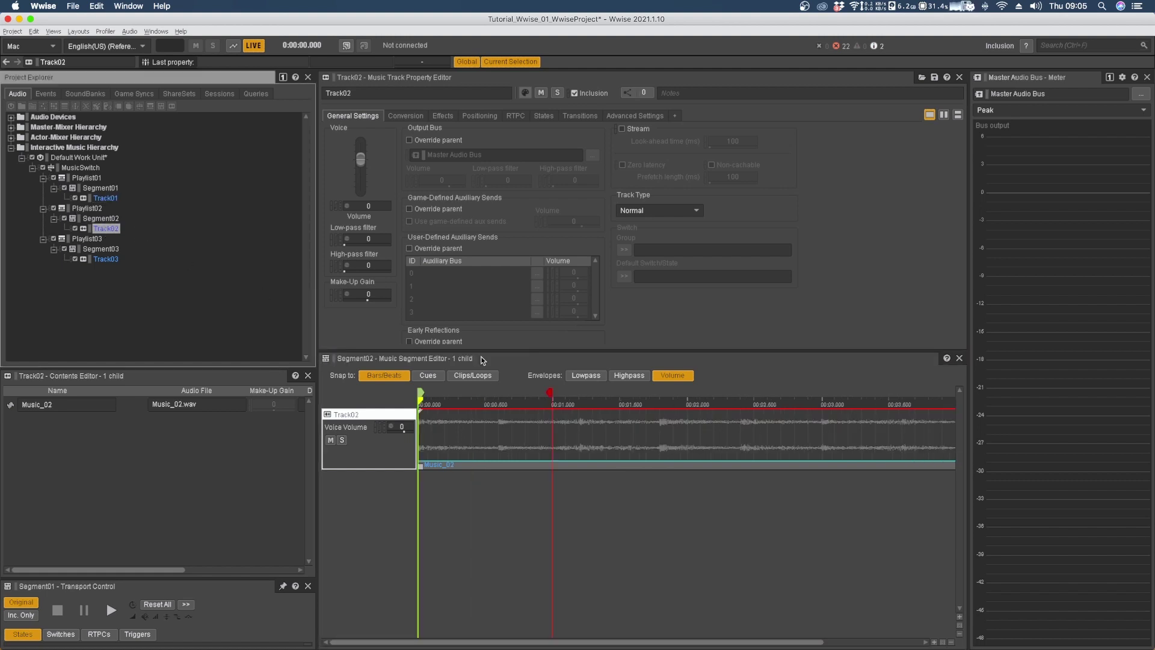
left_click(952, 643)
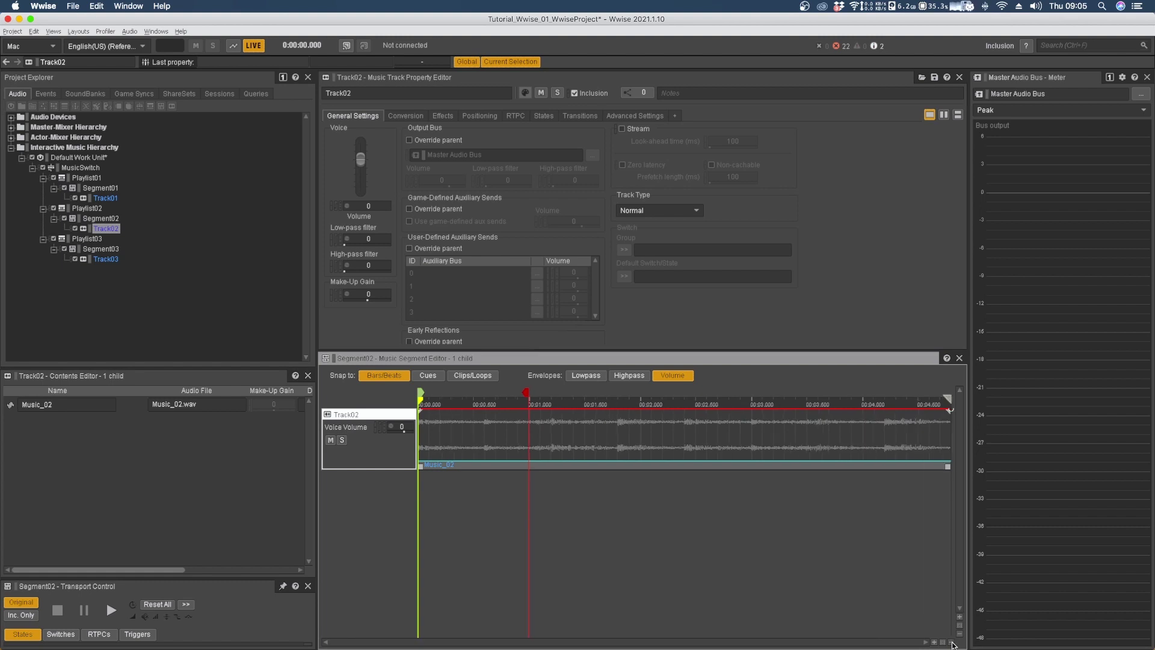
left_click(951, 643)
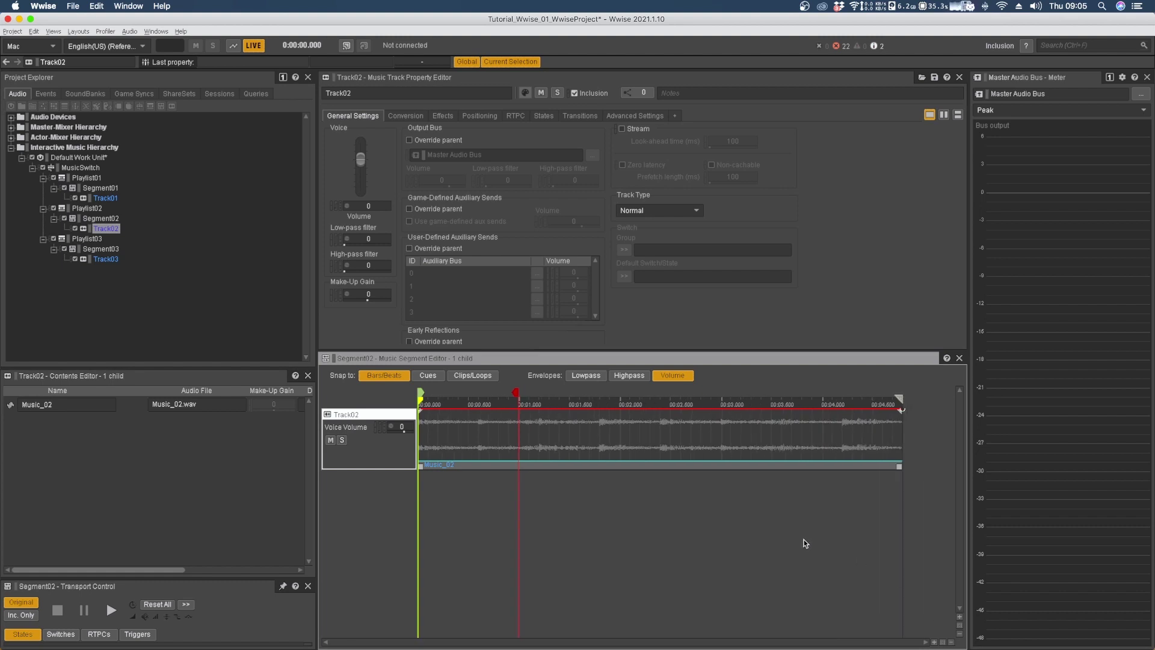
left_click_drag(515, 392, 899, 393)
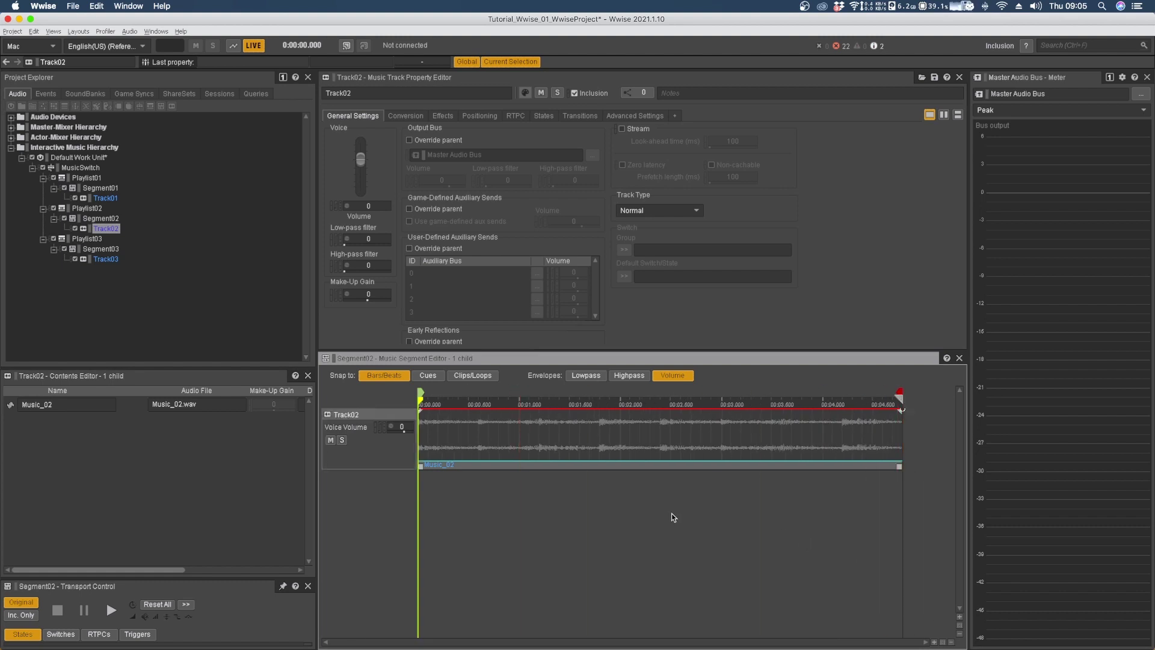
Align Segment03's exit cue and segment end with the end of the Music_03 clip
left_click(107, 259)
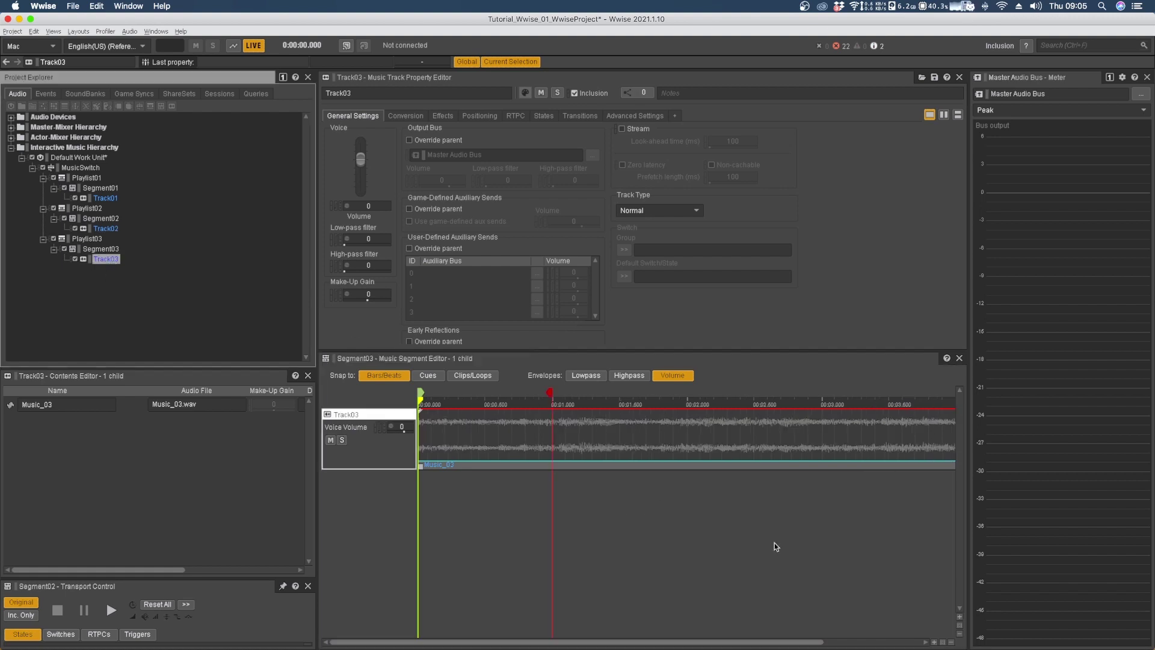
left_click(951, 643)
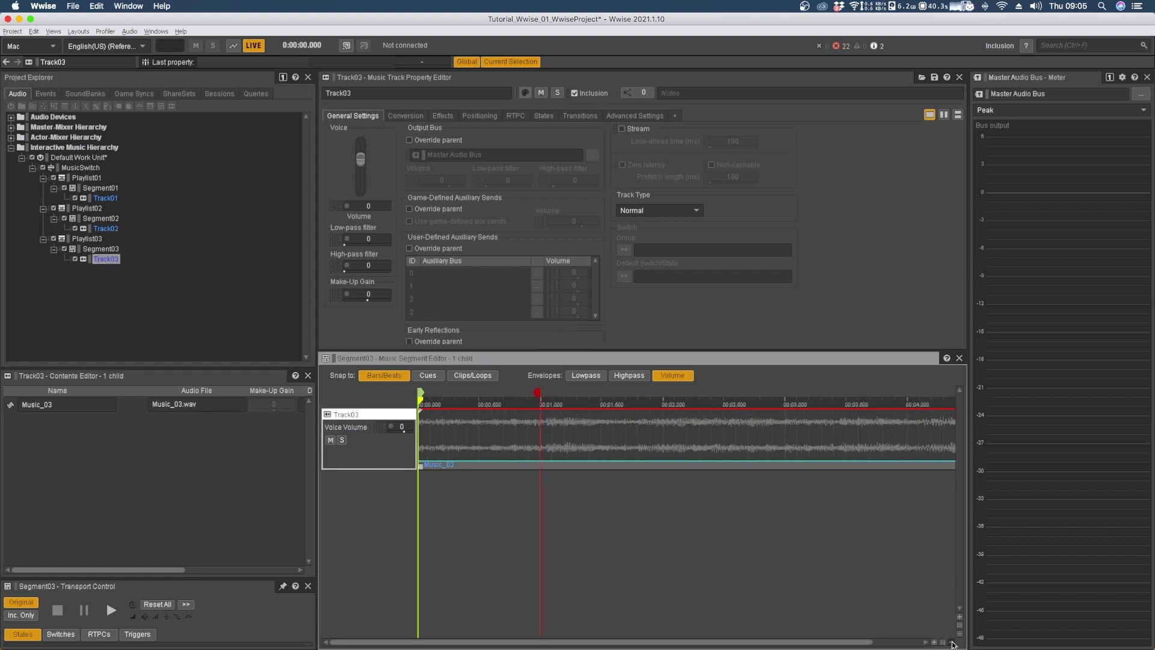
left_click(951, 643)
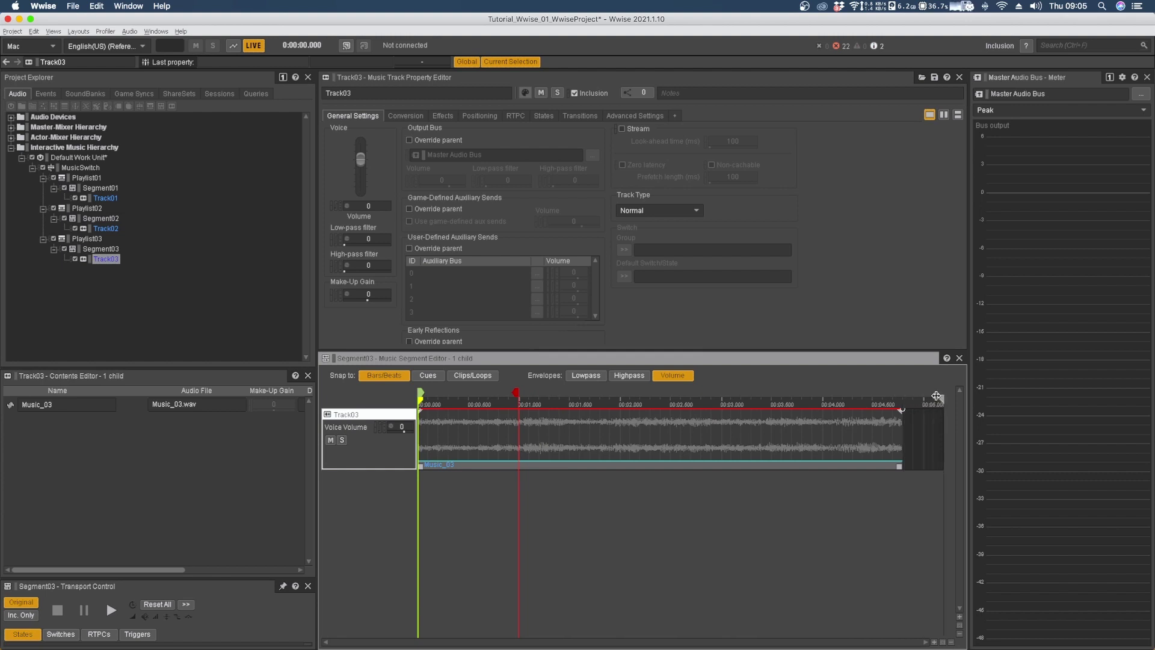
mouse_move(516, 392)
left_mouse_down()
mouse_move(810, 395)
mouse_move(901, 380)
left_mouse_up()
left_click_drag(939, 397, 900, 397)
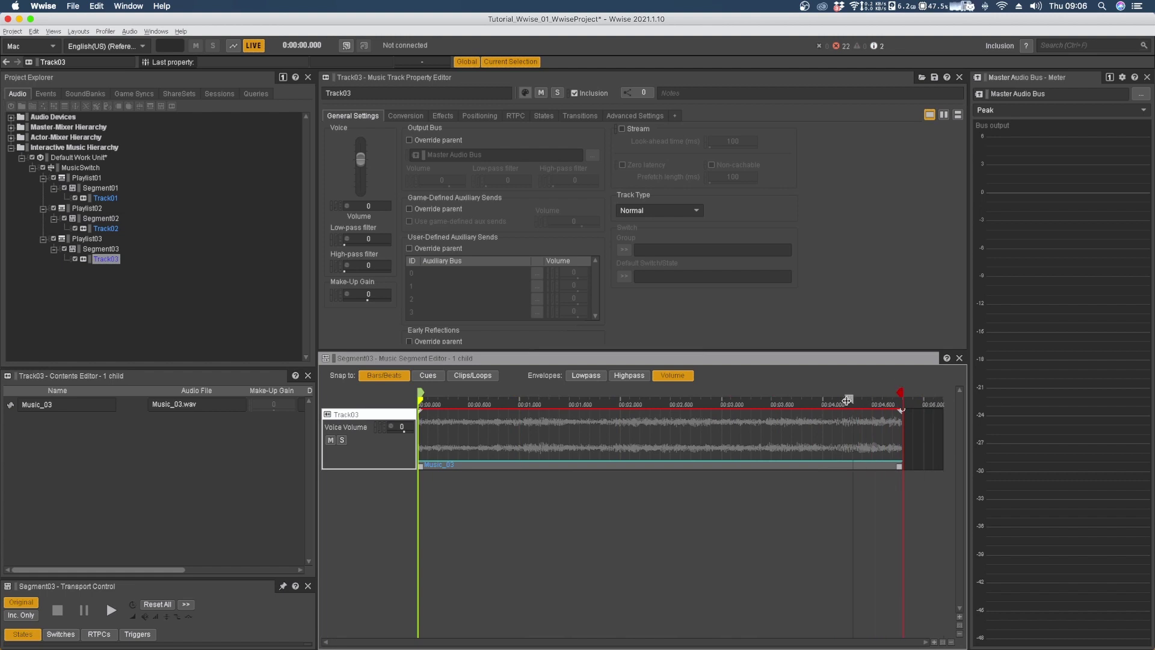
left_click(823, 544)
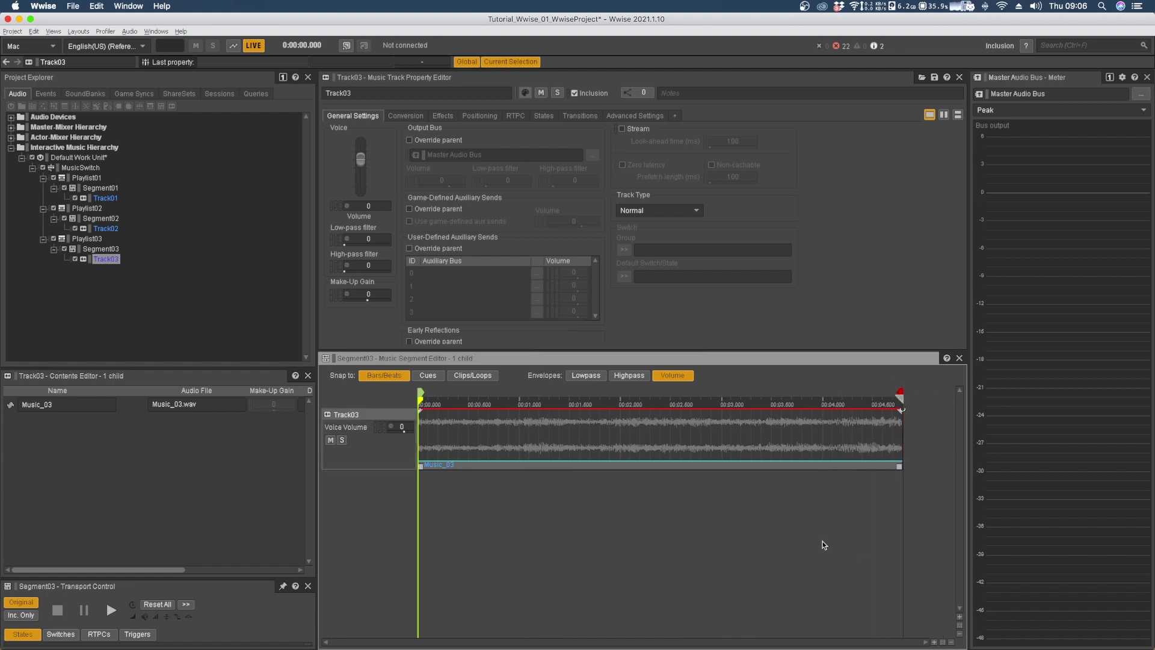
Put Segment01, Segment02 and Segment03 into Playlist01, 02 and 03, each set to loop Infinite
left_click(87, 178)
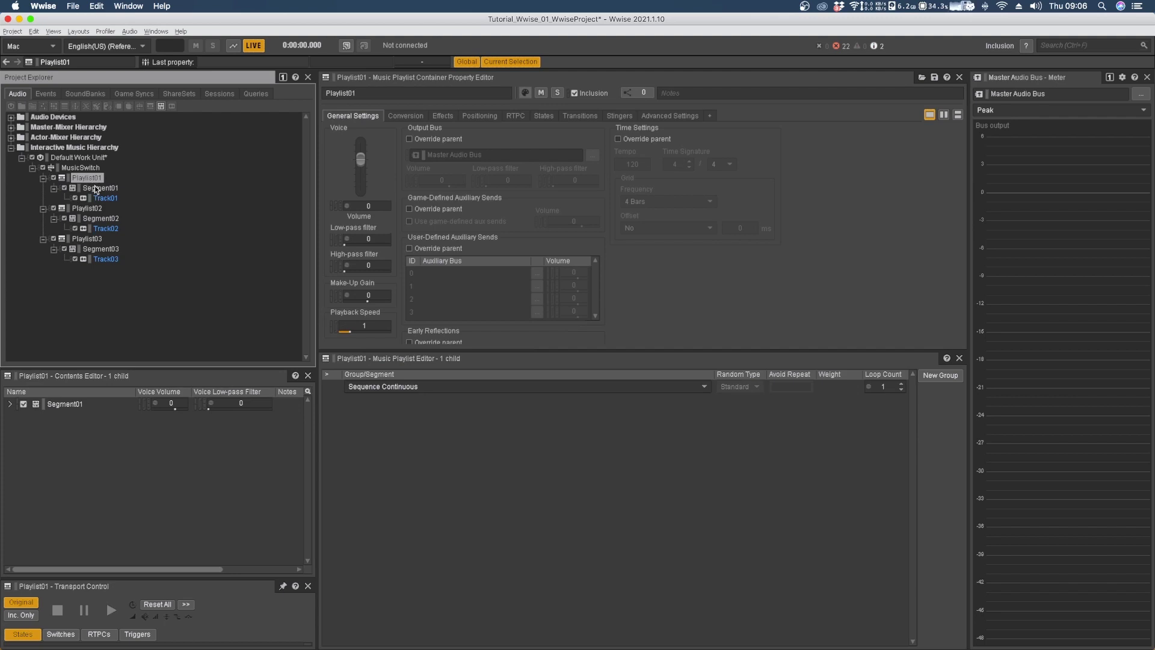
left_click_drag(95, 190, 410, 450)
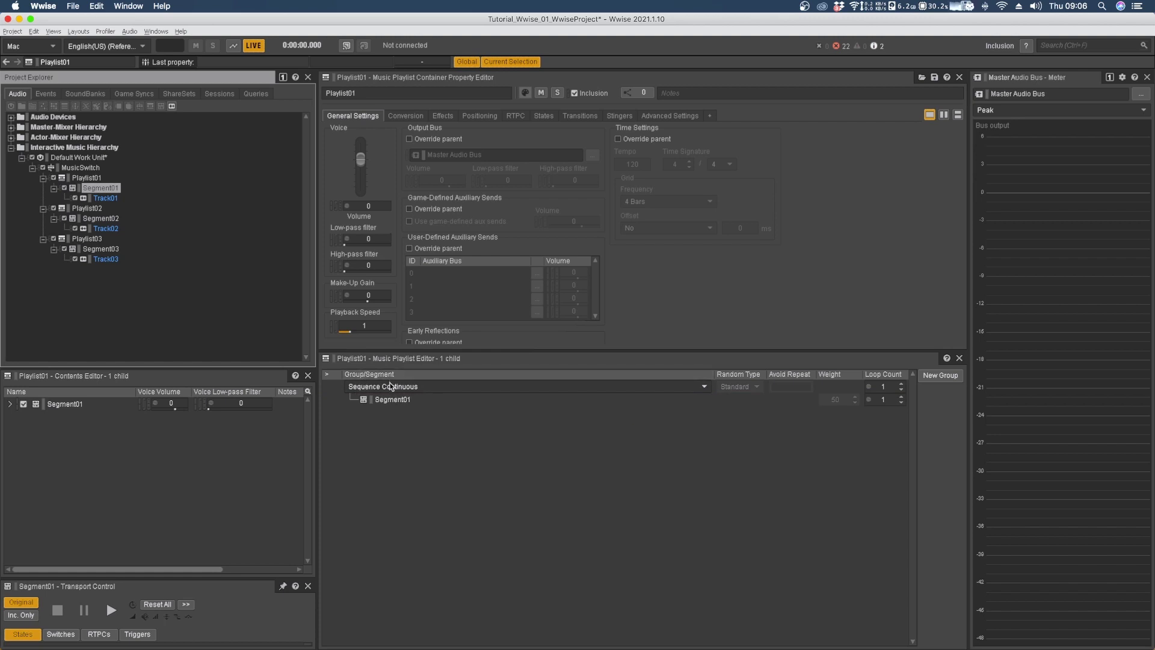
left_click(902, 390)
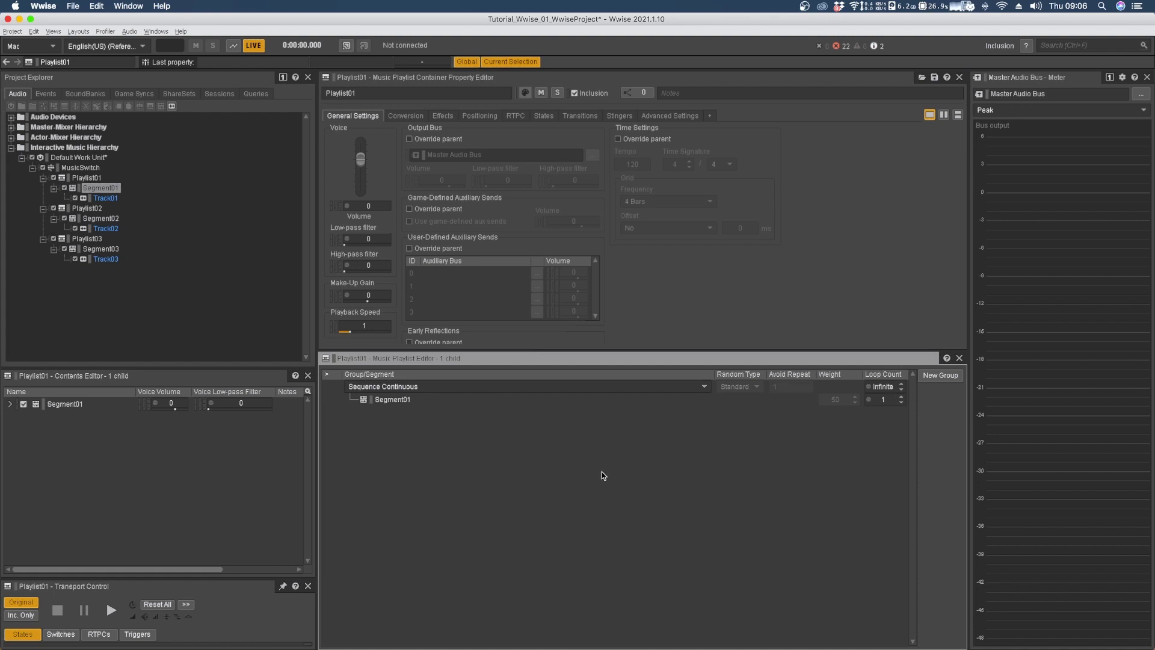
left_click(95, 208)
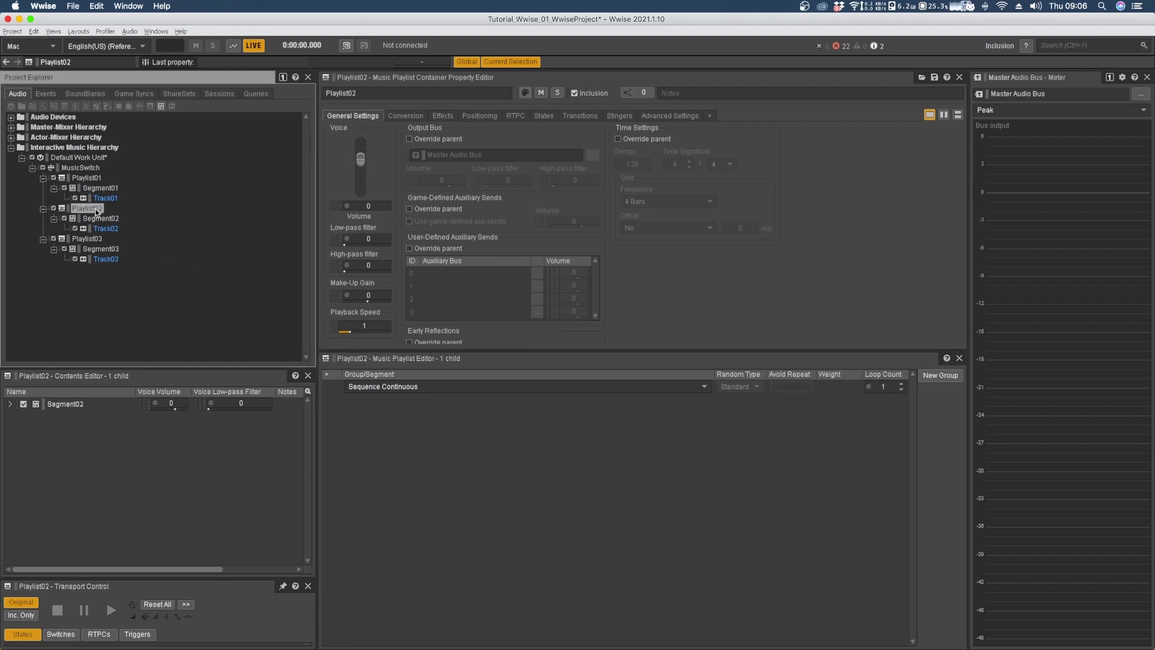
left_click_drag(105, 220, 436, 495)
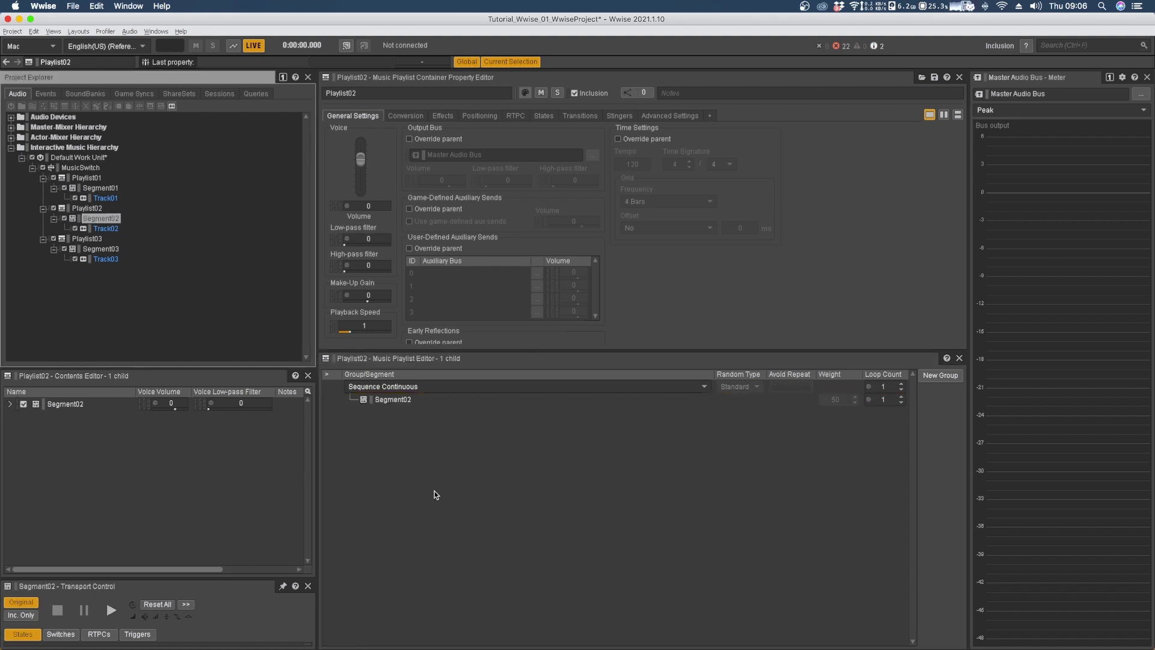
left_click(902, 389)
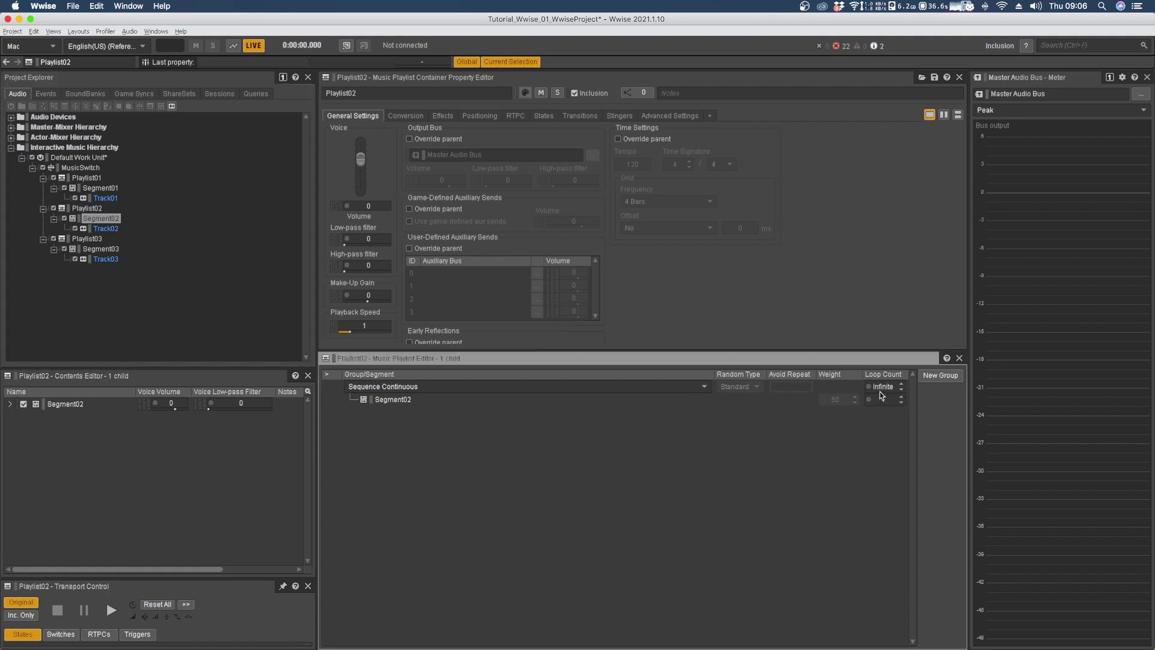
left_click(86, 239)
left_click_drag(100, 249, 475, 460)
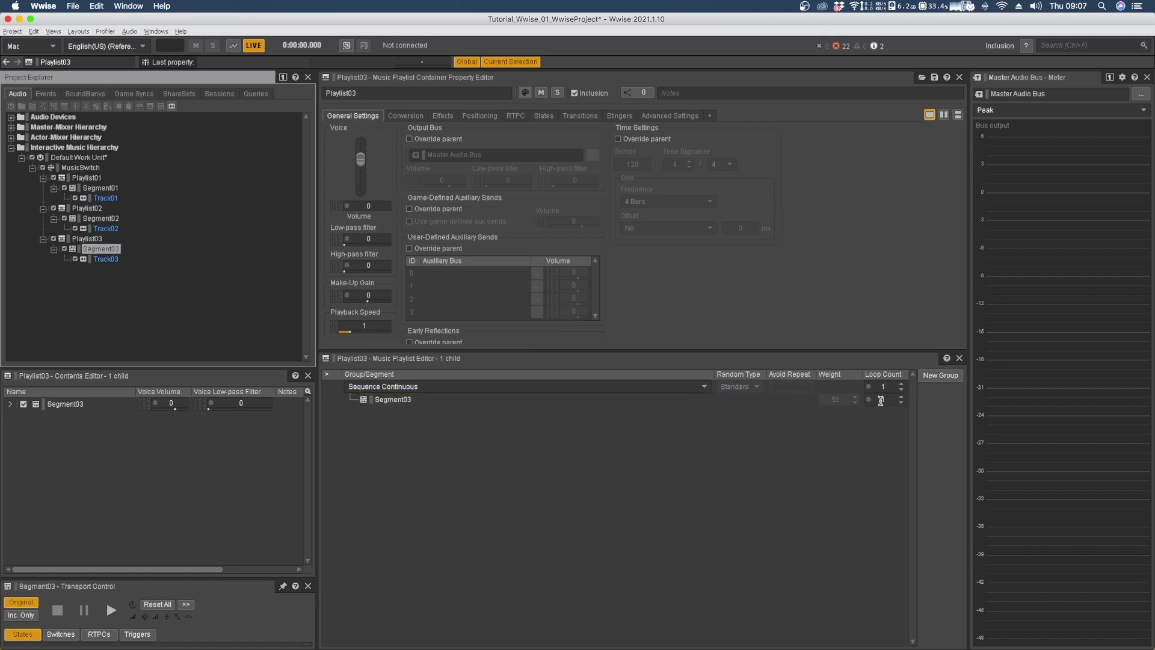
left_click(714, 544)
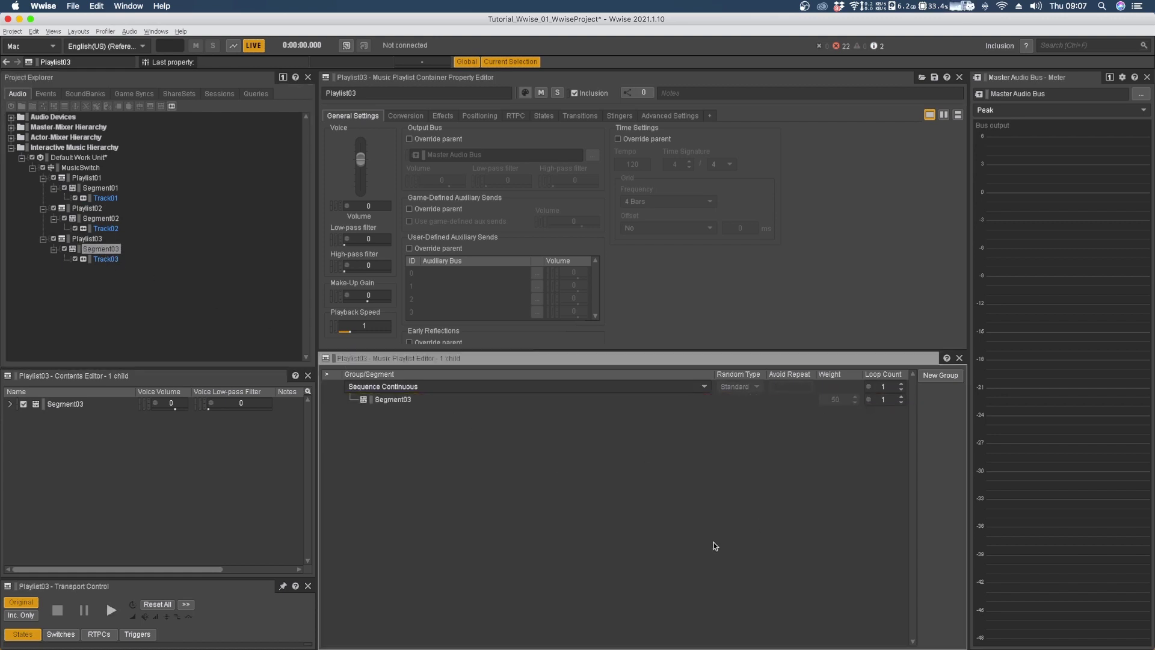
left_click(901, 389)
Create a Play event for MusicSwitch, named Play_MusicSwitch
left_click(81, 169)
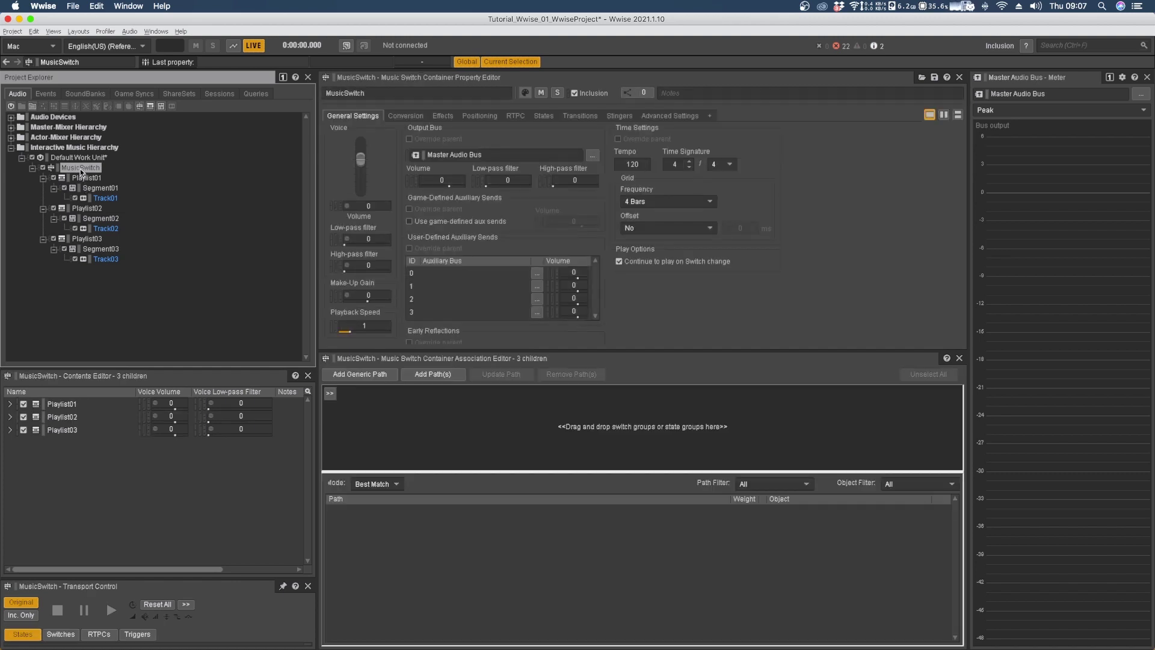
right_click(81, 171)
mouse_move(130, 202)
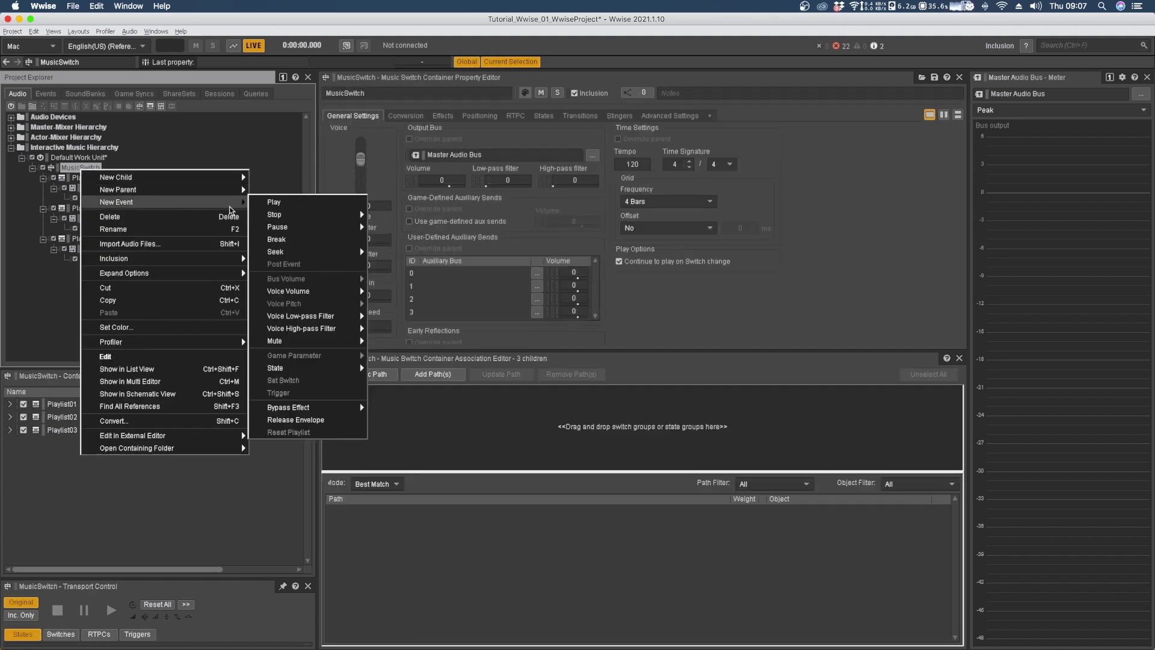
left_click(281, 203)
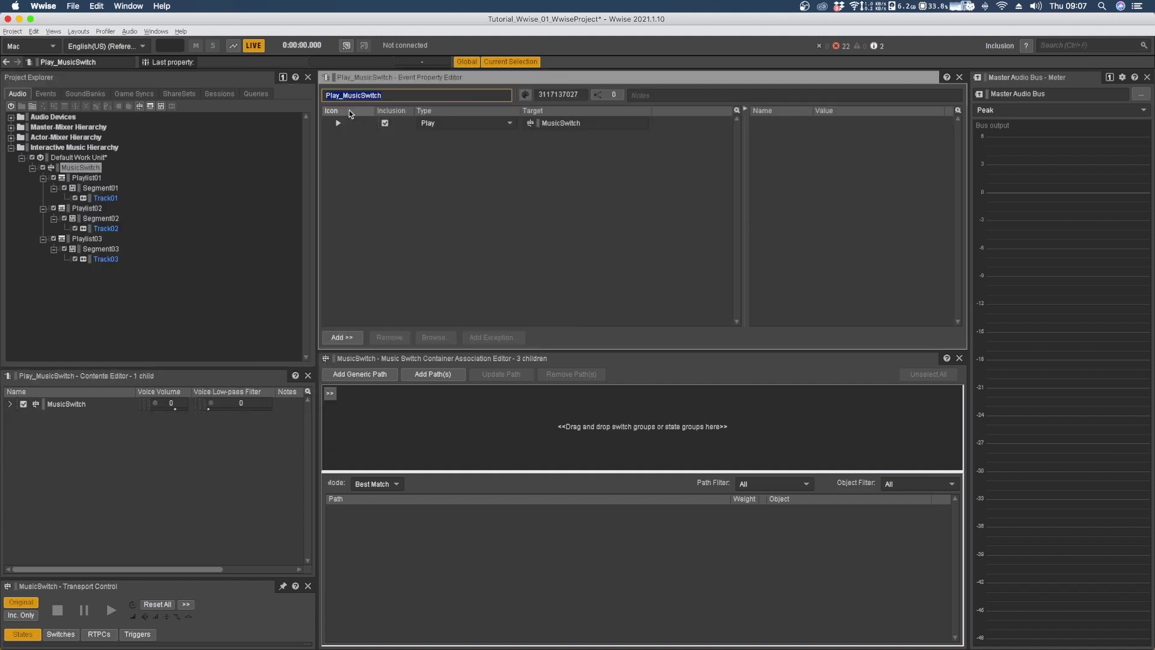
left_click(371, 176)
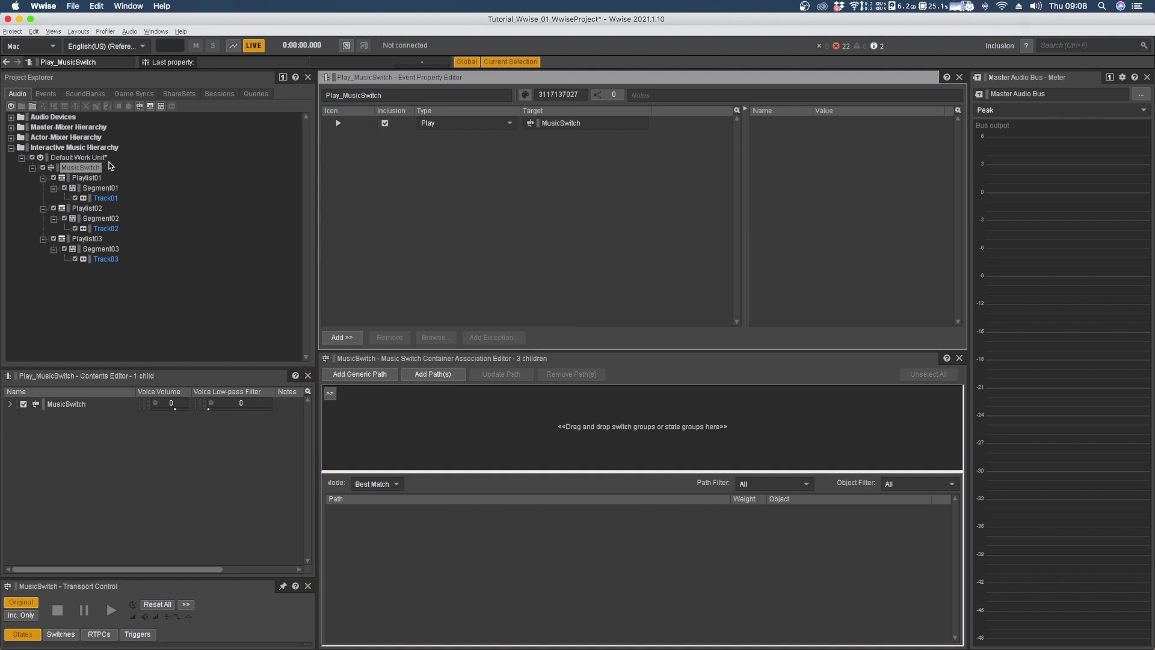
left_click(90, 159)
left_click(92, 169)
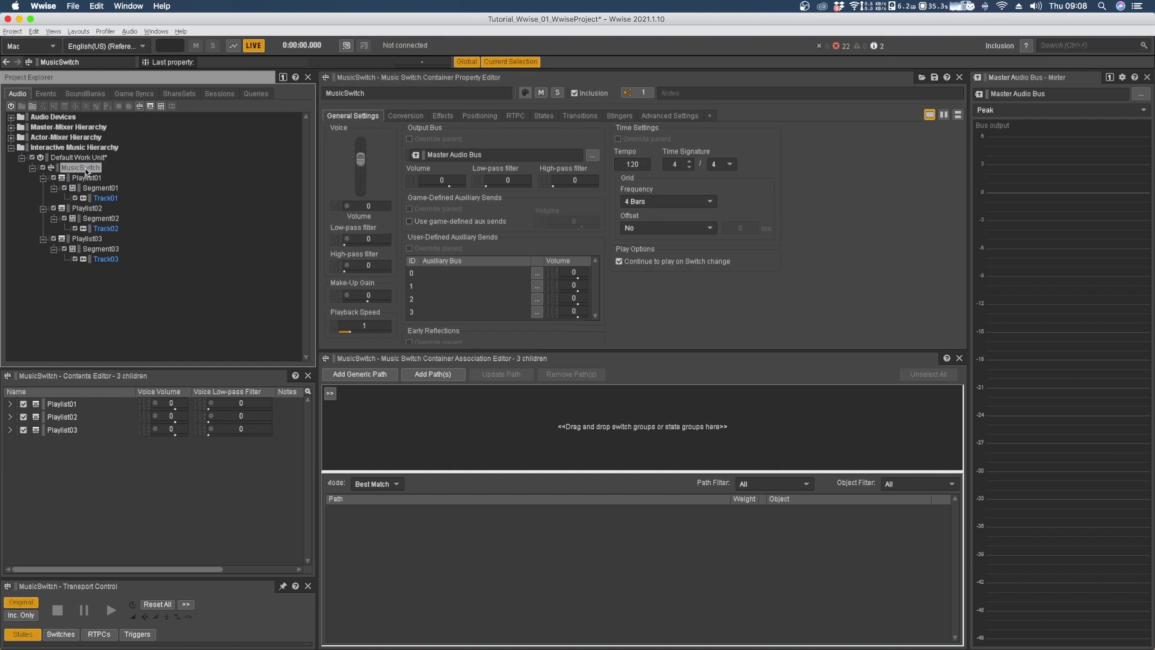
right_click(87, 170)
mouse_move(158, 203)
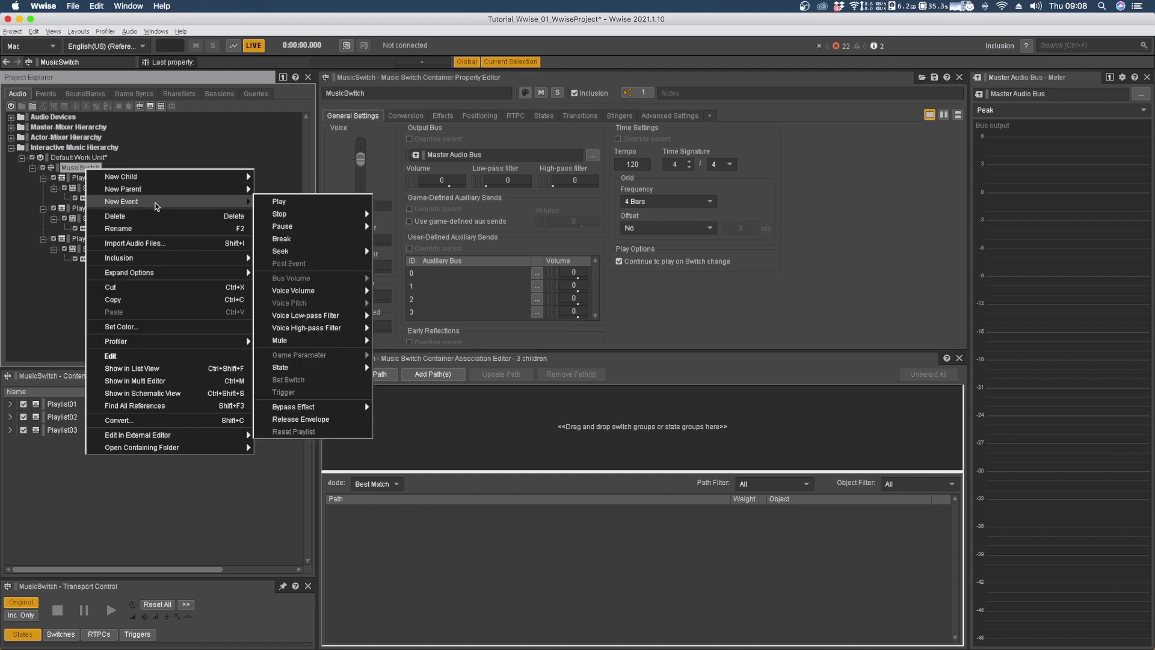
mouse_move(278, 212)
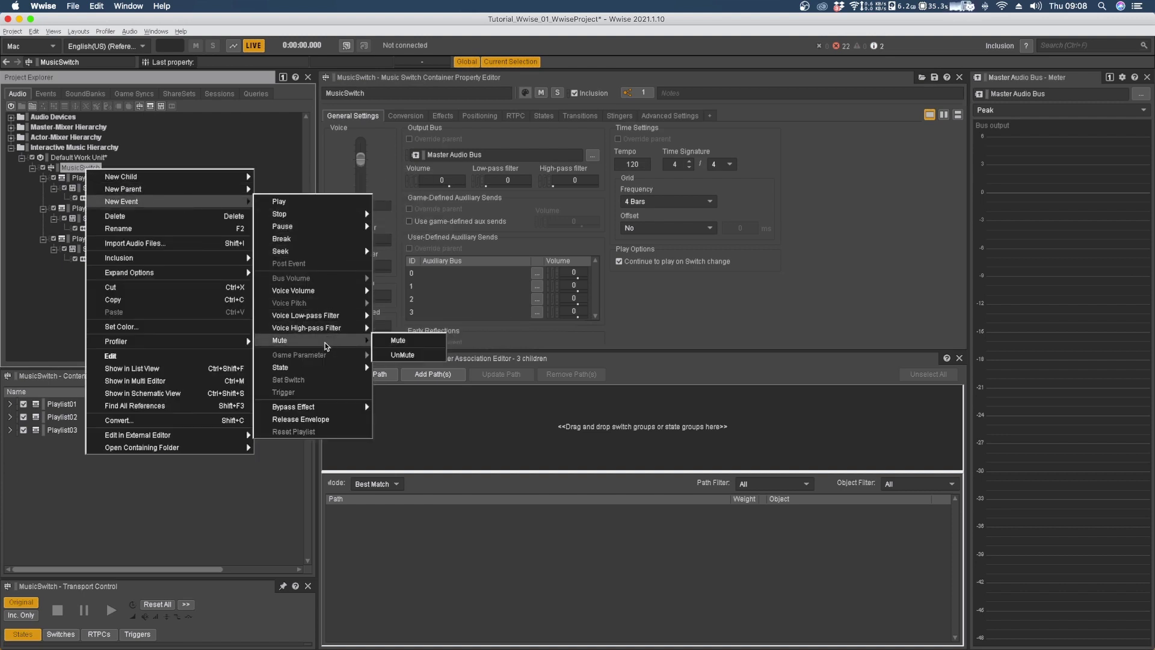
mouse_move(324, 365)
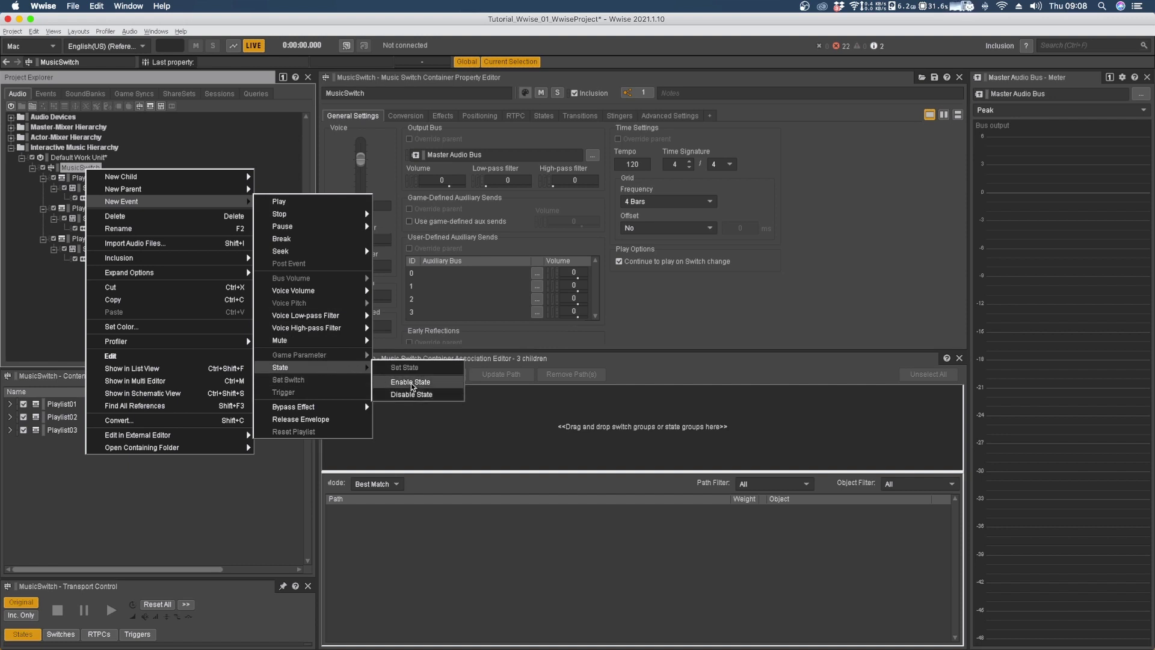
left_click(34, 300)
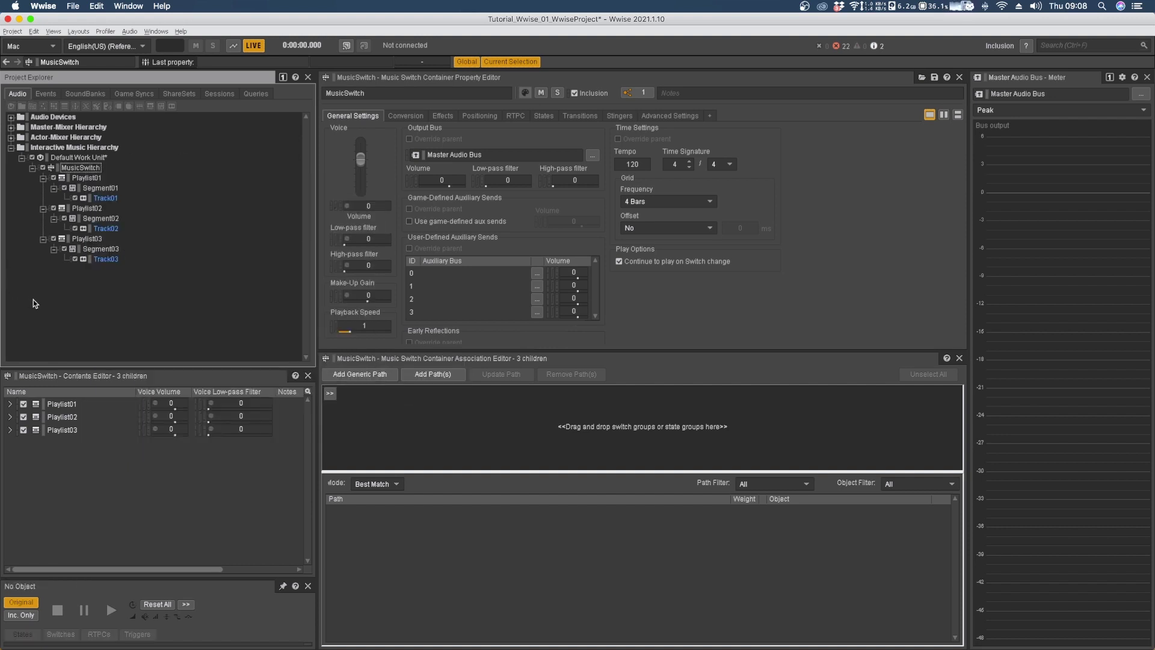
left_click(83, 168)
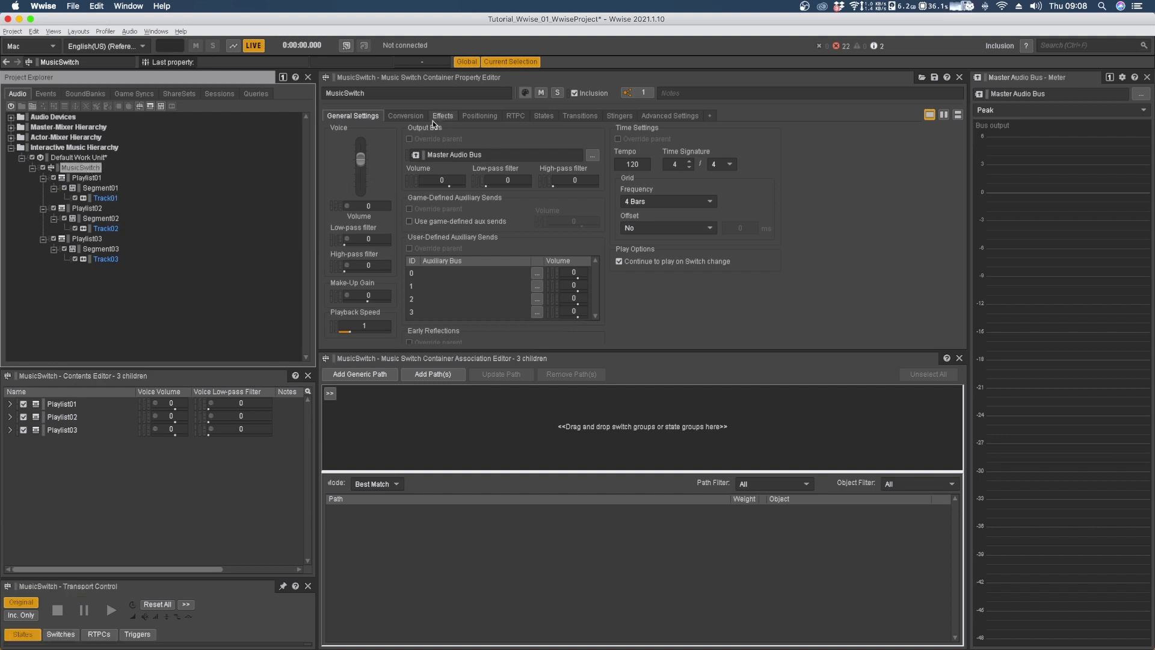
left_click(543, 116)
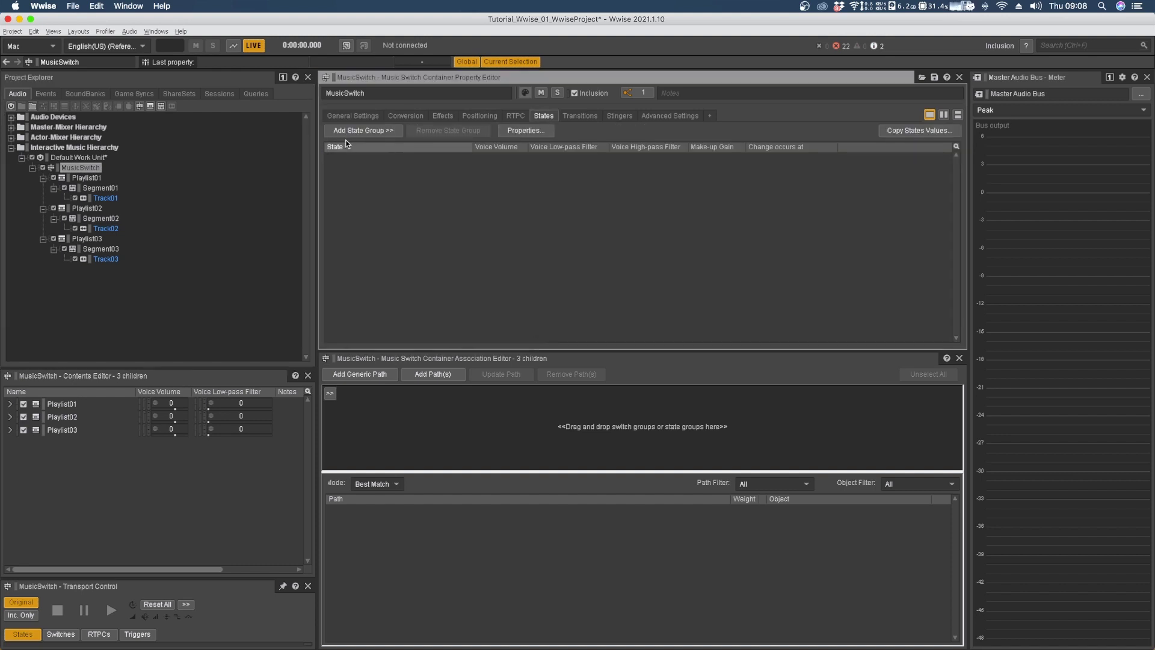
left_click(124, 95)
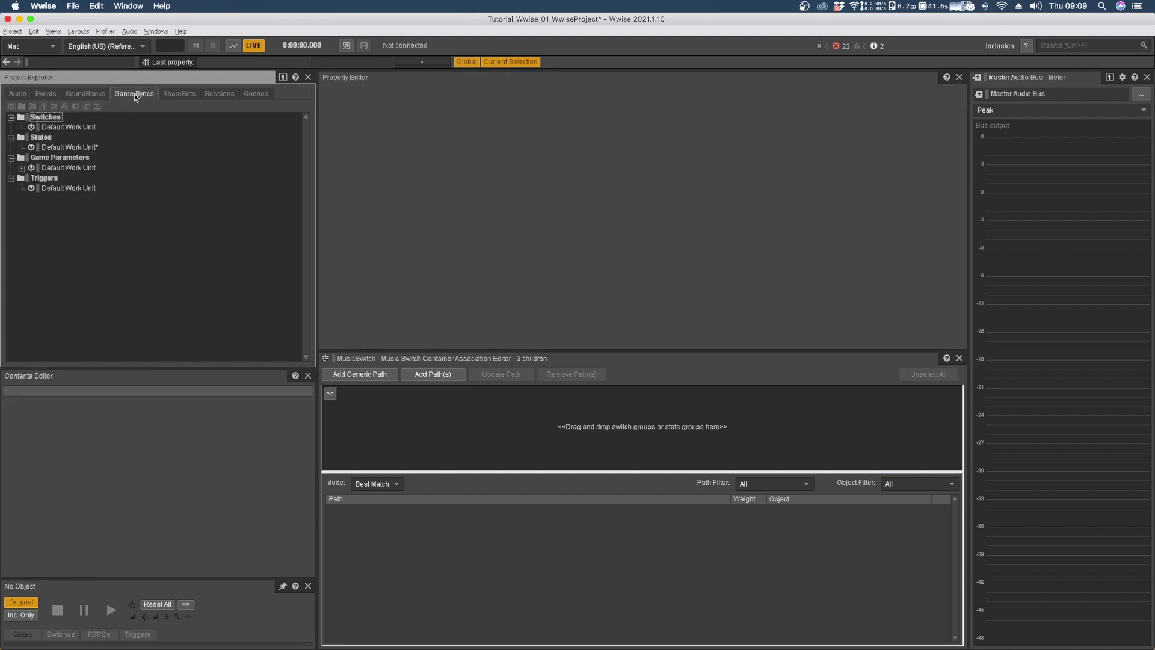
left_click(41, 137)
left_click(60, 147)
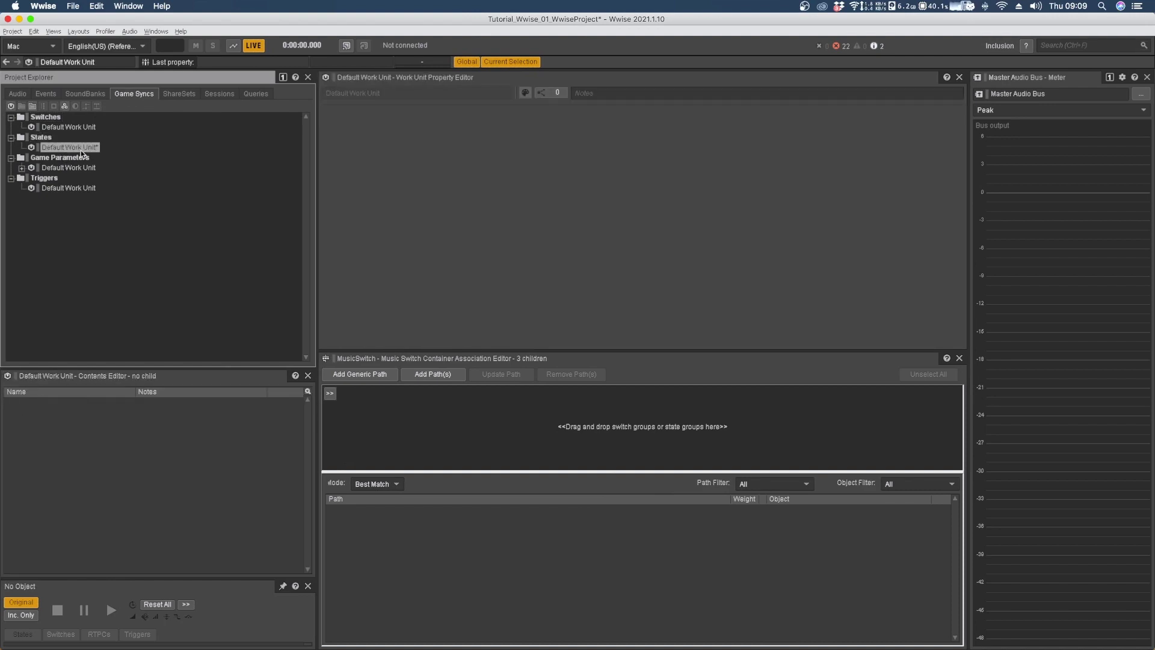
right_click(60, 149)
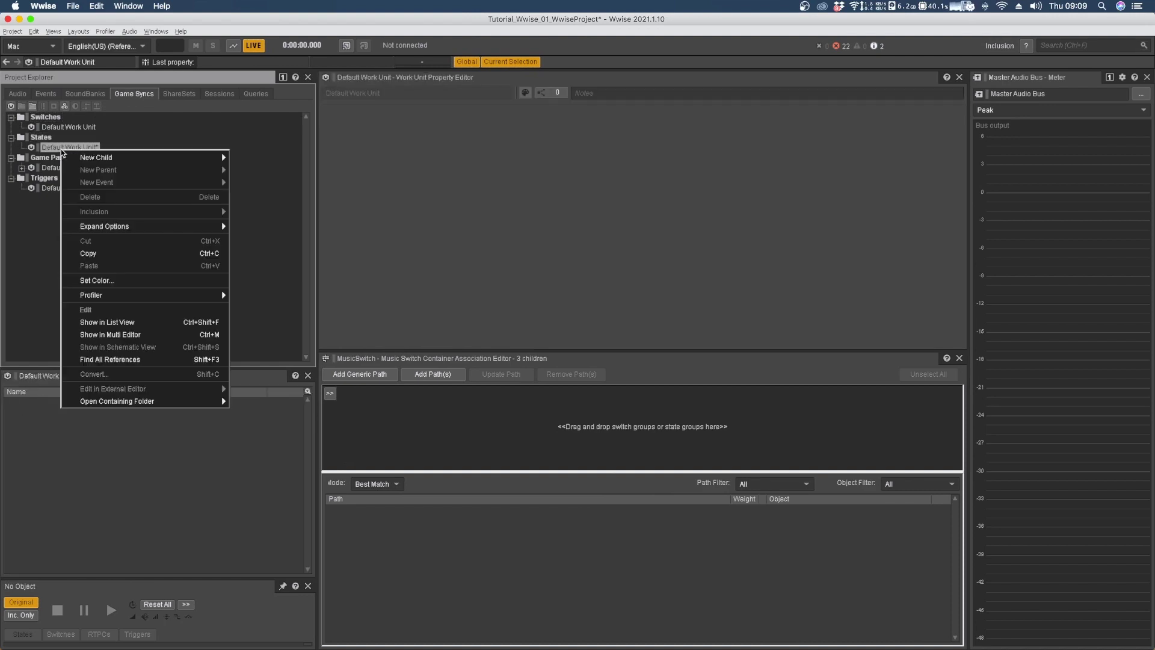
mouse_move(116, 157)
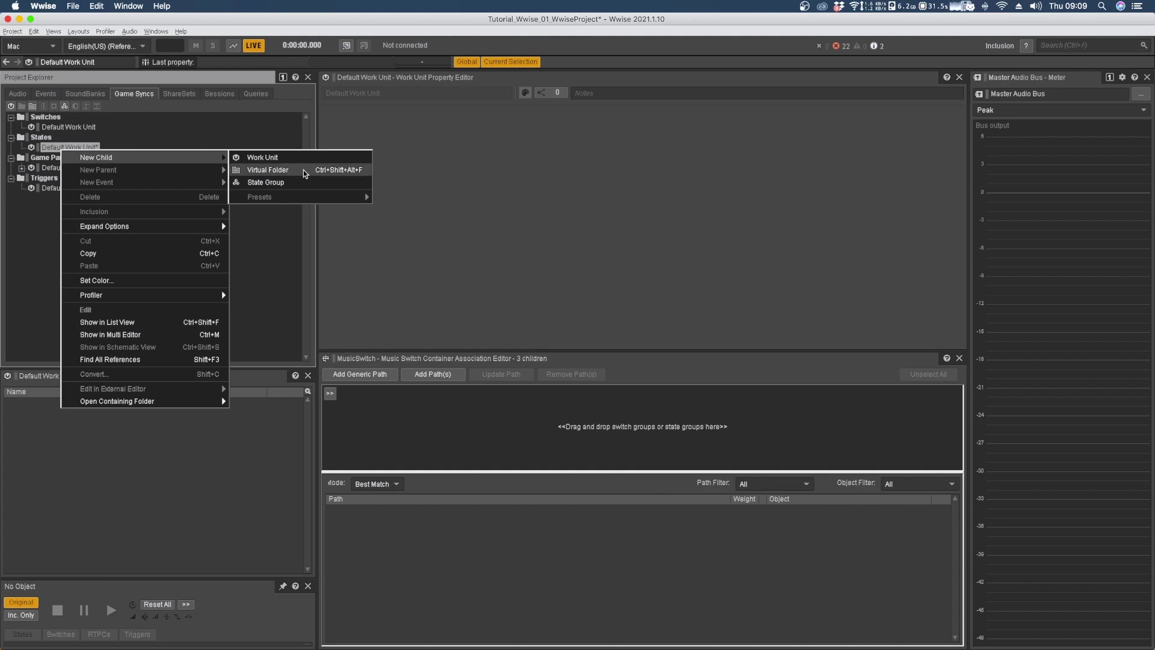
left_click(250, 266)
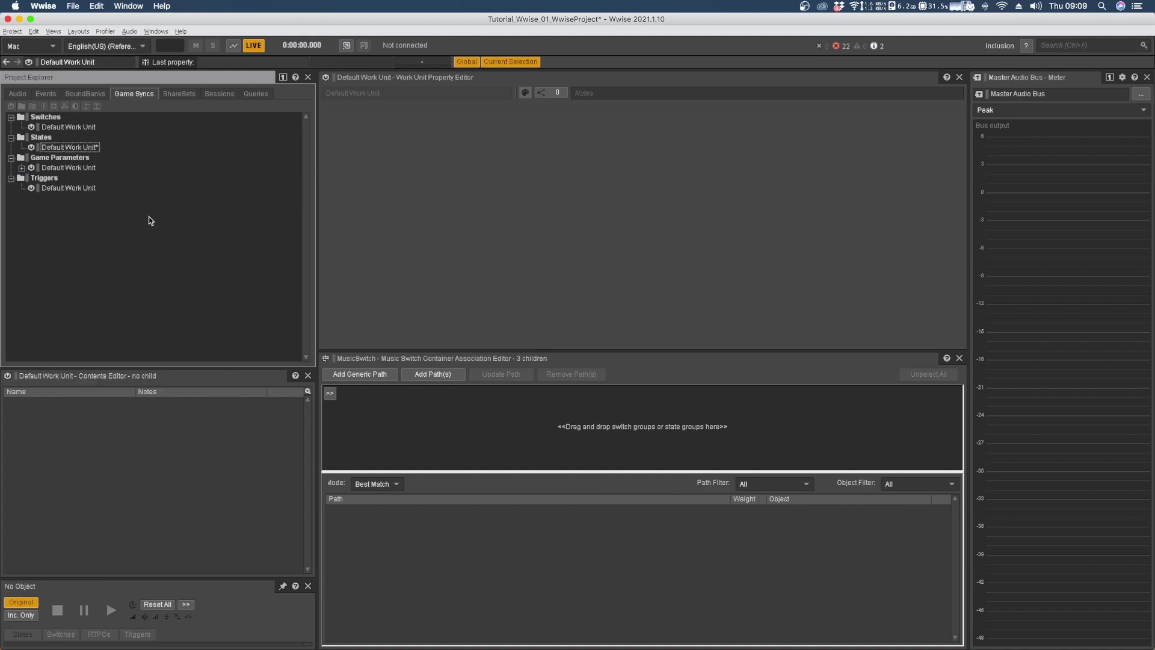
left_click(9, 95)
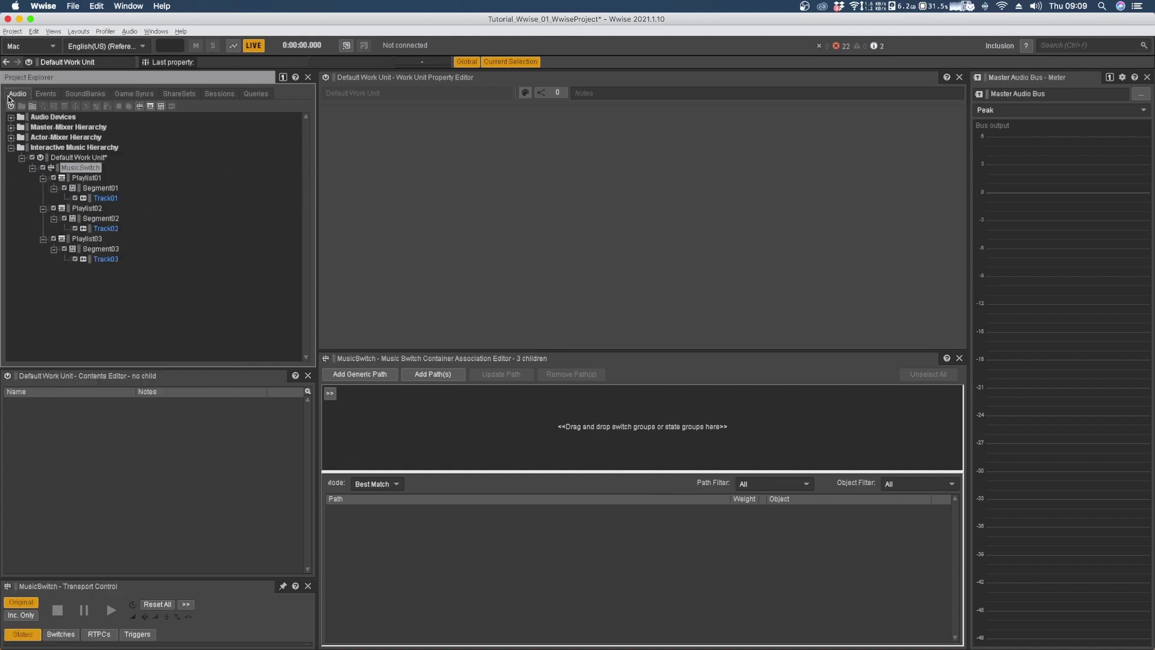
Create a new state group named State_Group on the MusicSwitch container's States tab
left_click(89, 178)
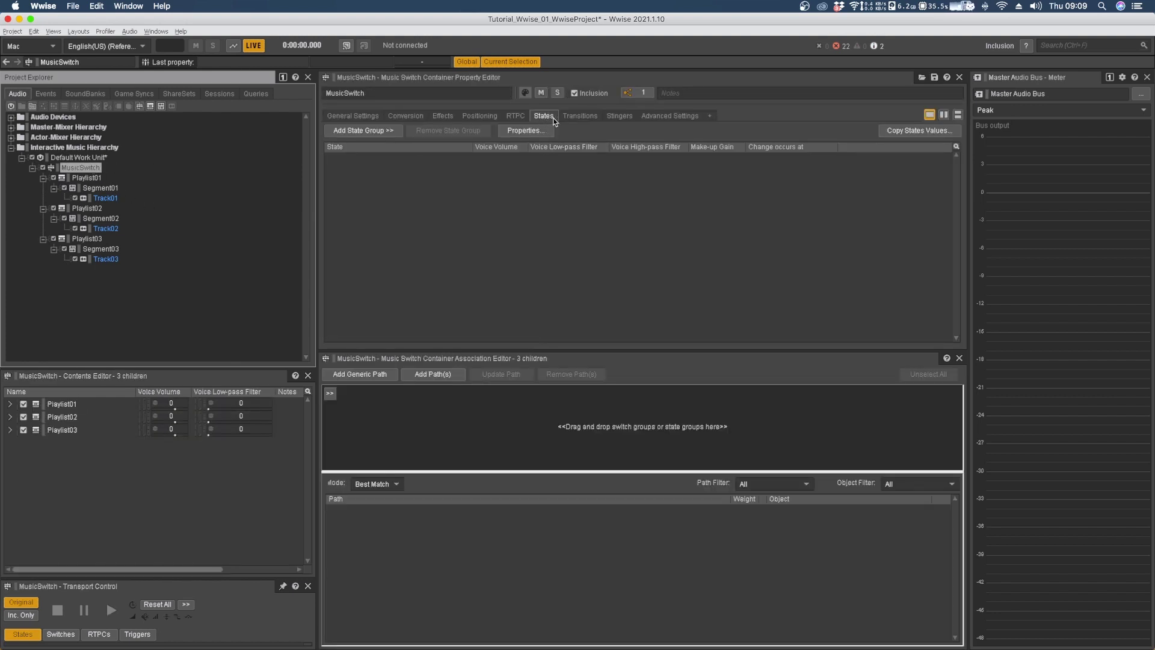
left_click(390, 131)
left_click(446, 136)
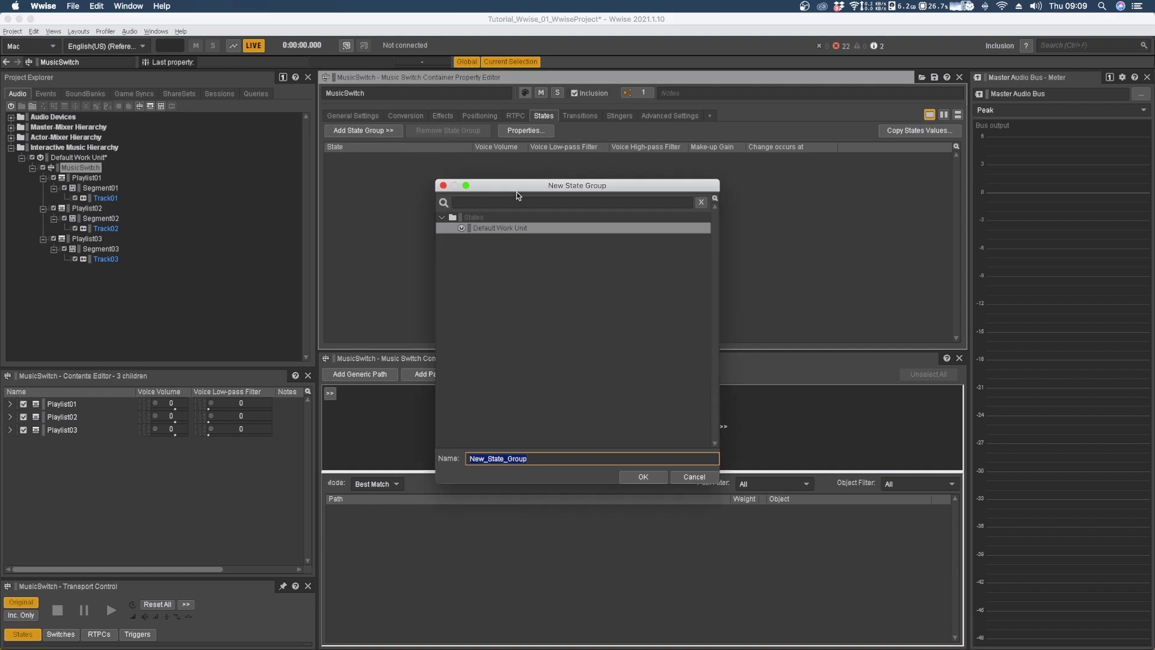
type("State_Group")
left_click(644, 477)
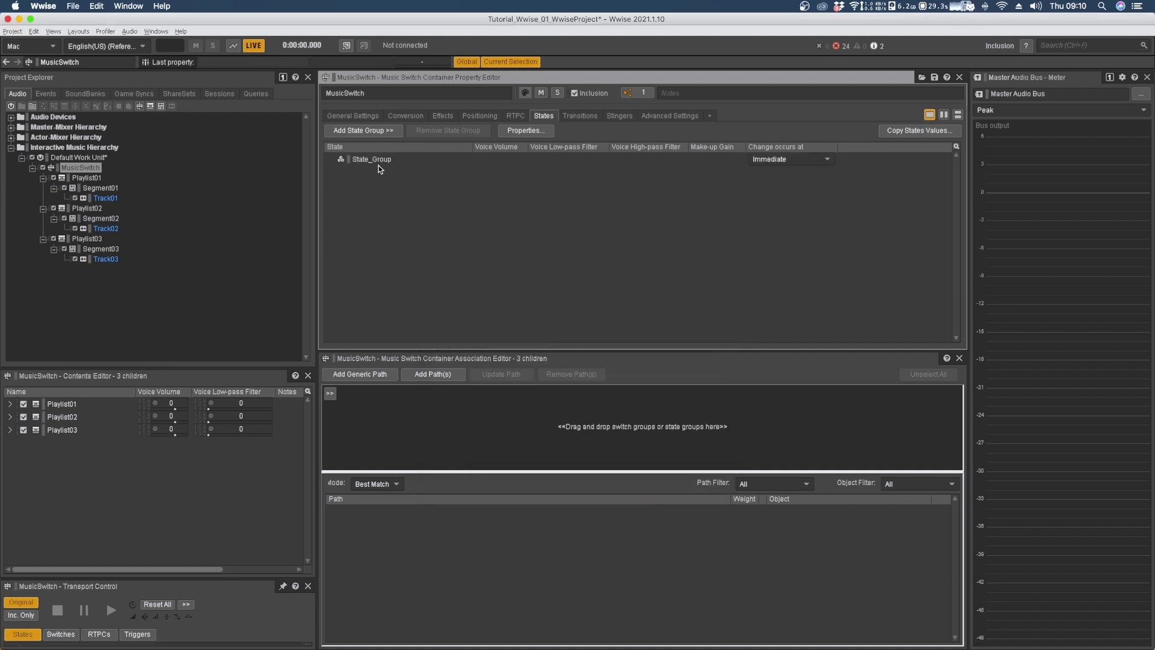
Create three new states under State_Group, named State01, State02 and State03
left_click(375, 161)
right_click(368, 162)
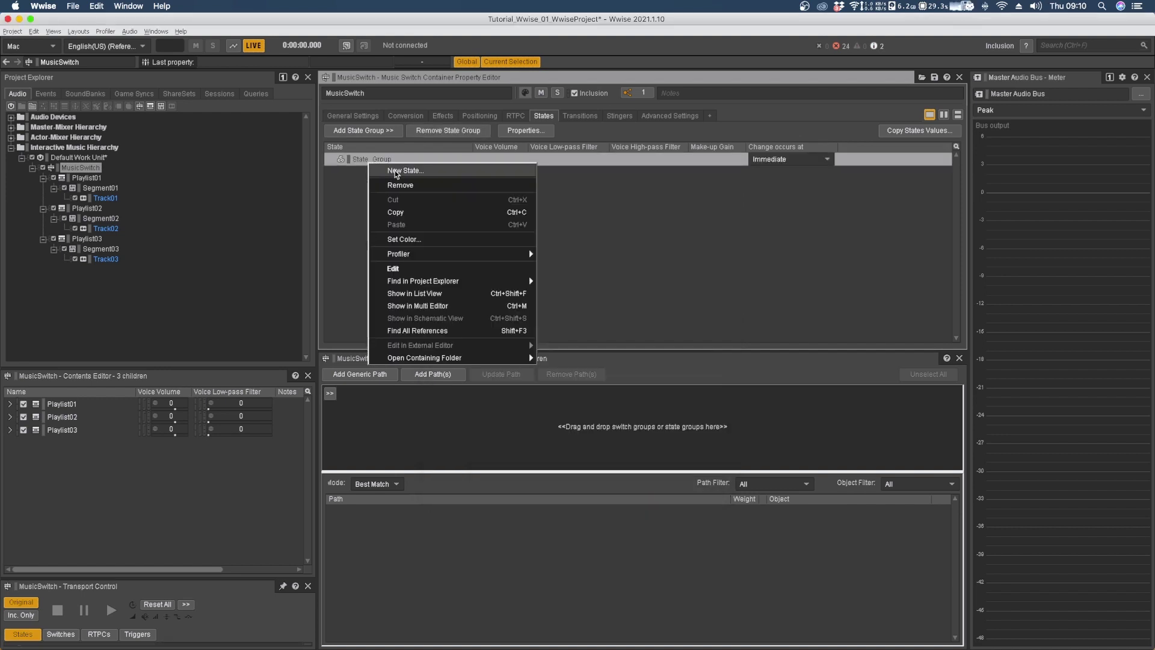
left_click(395, 171)
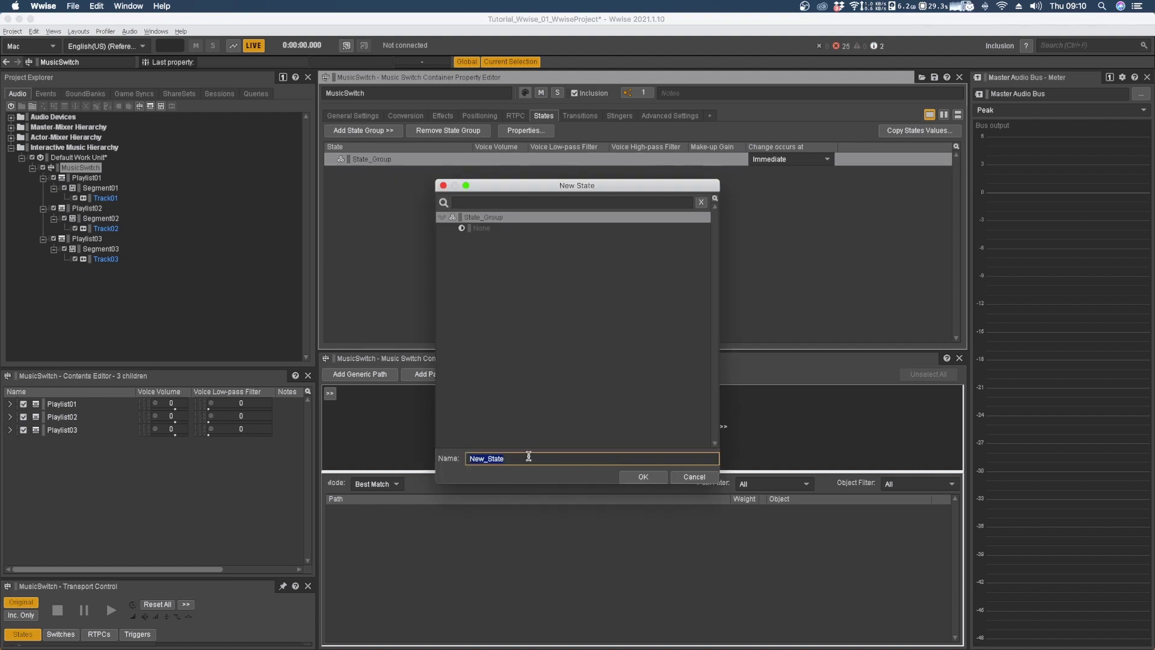
type("State01")
key("Return")
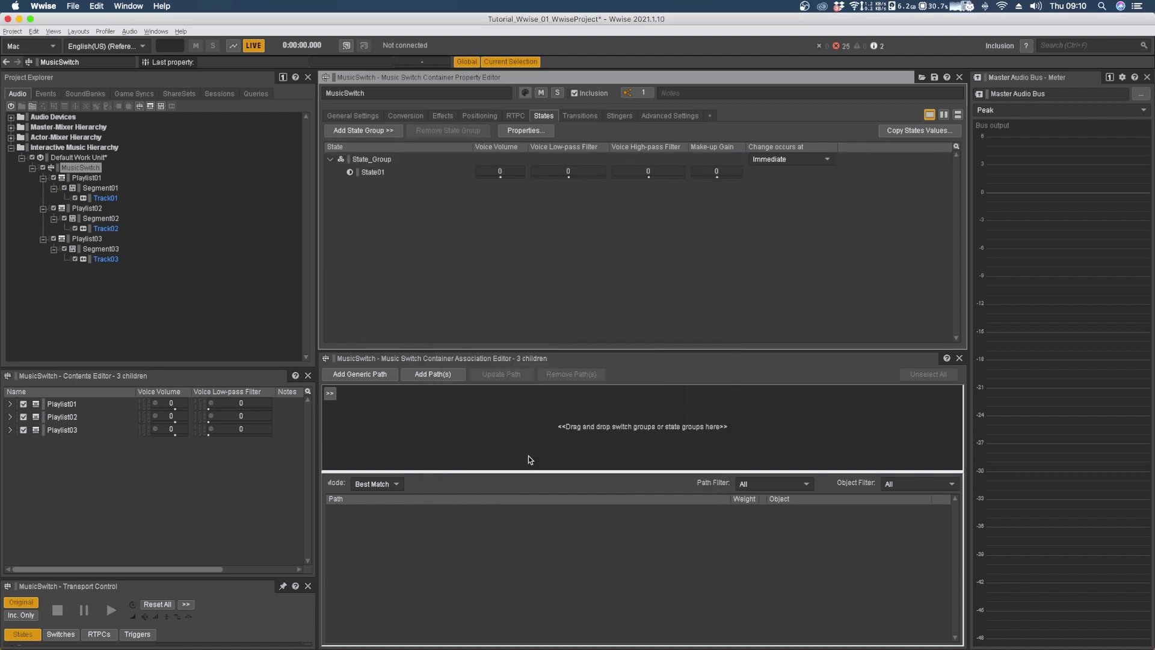
left_click(372, 161)
right_click(373, 164)
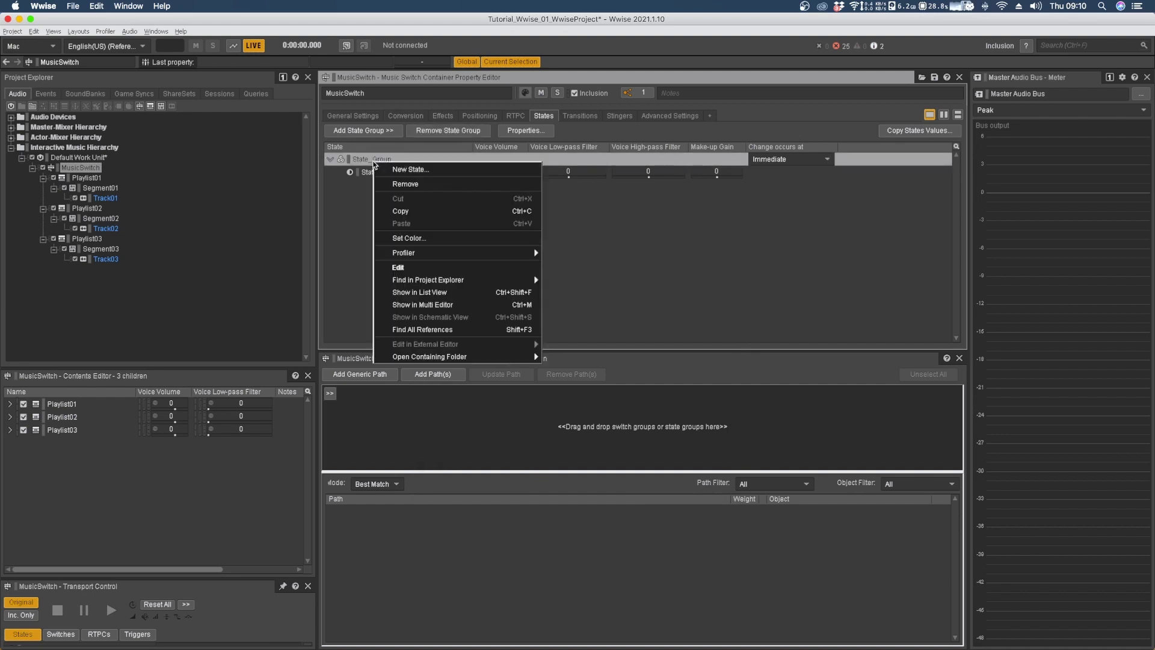
left_click(411, 172)
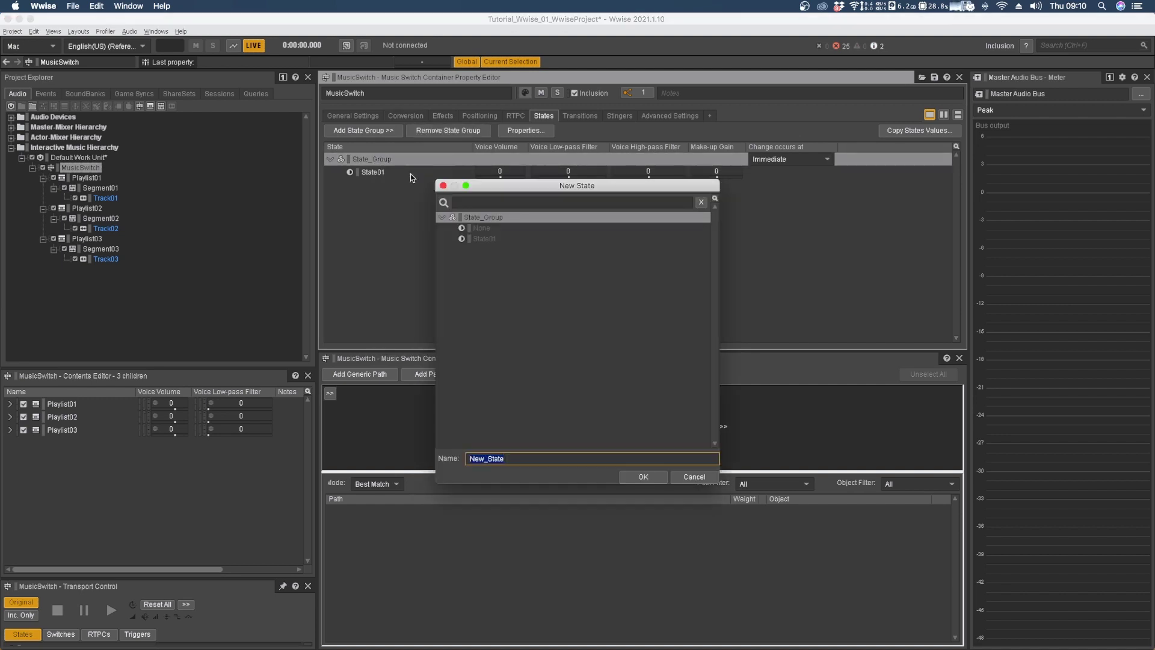
type("State02")
key("Return")
right_click(360, 162)
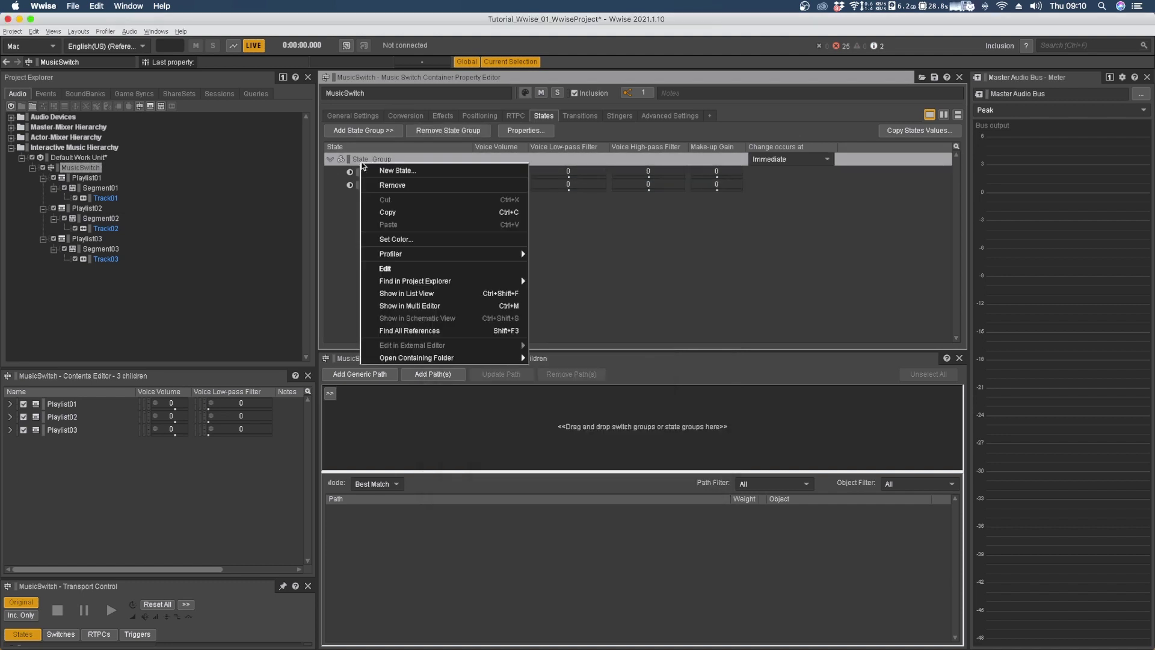
left_click(394, 174)
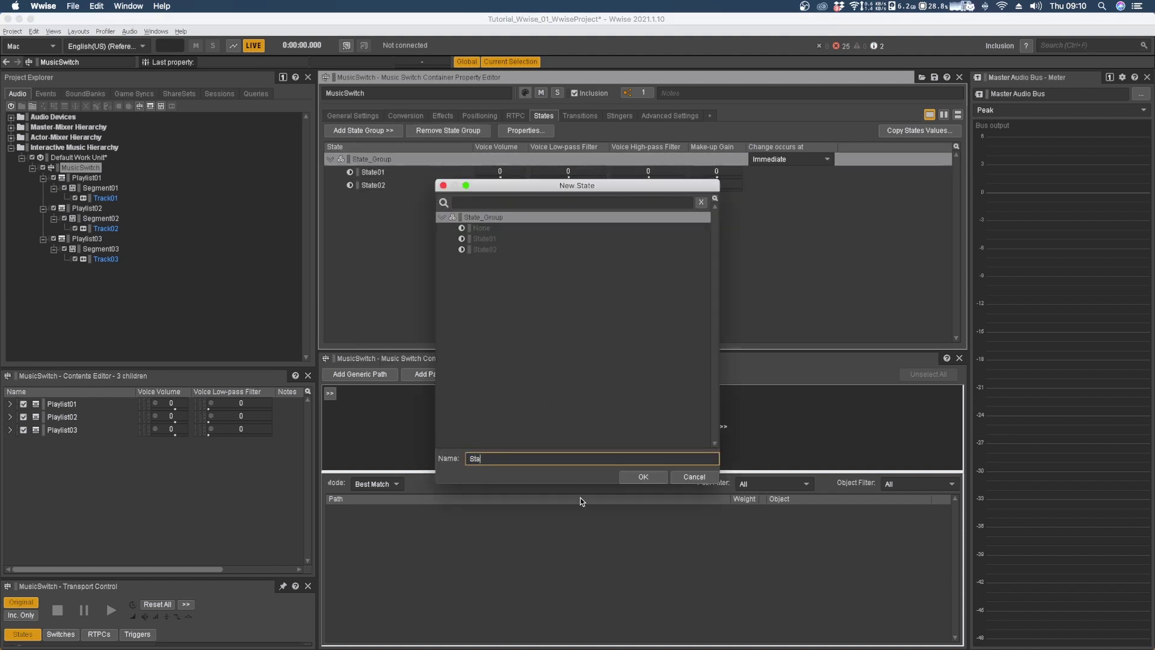
key("Return")
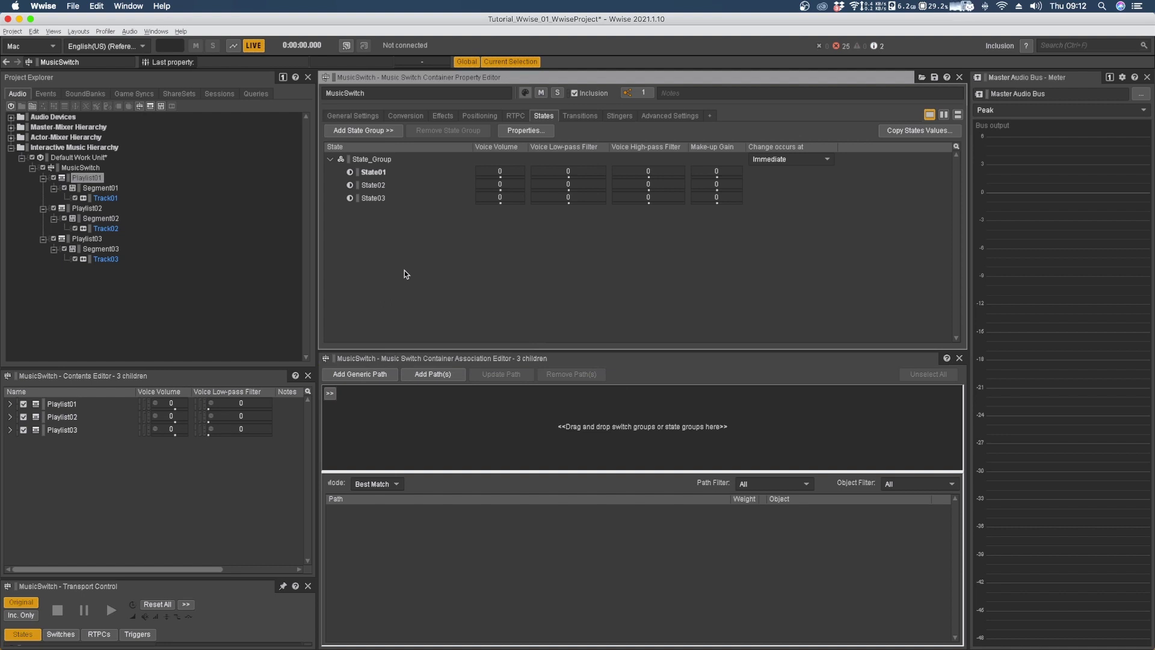
Set State_Group as the switching argument in the MusicSwitch association editor
left_click(359, 358)
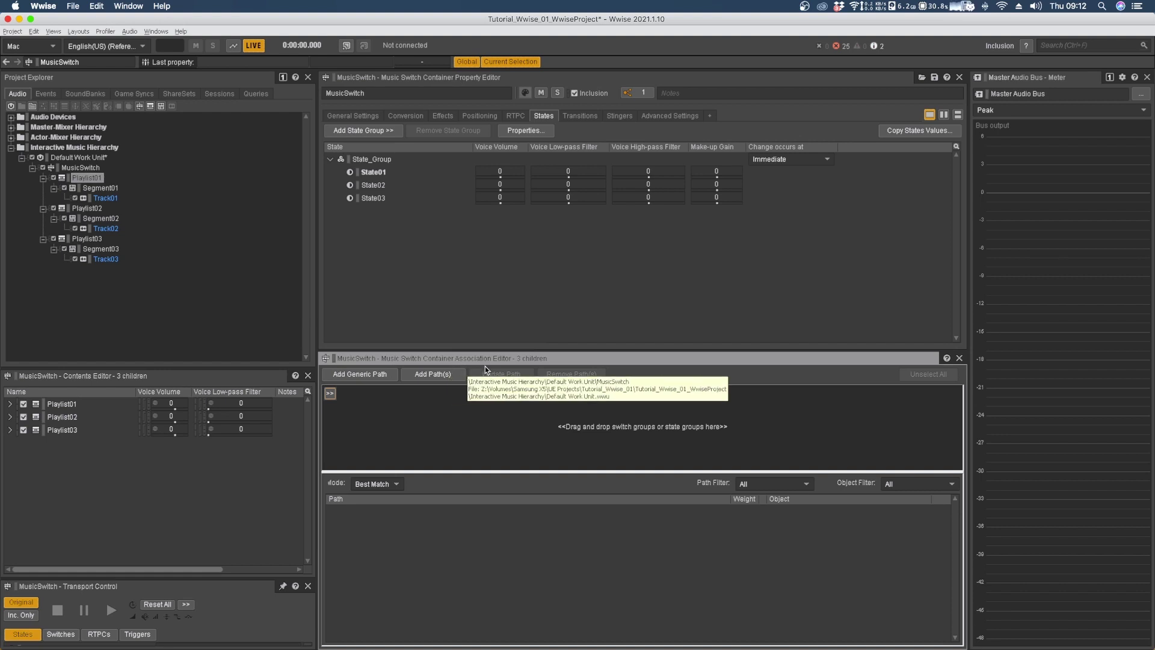
left_click(330, 394)
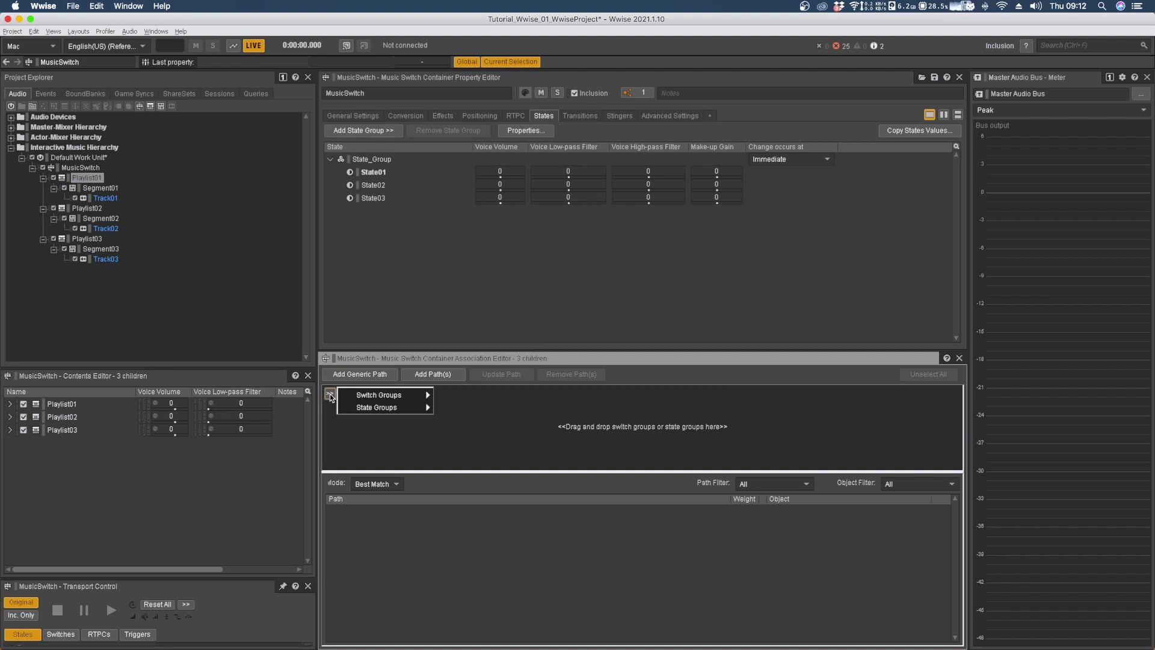
mouse_move(378, 408)
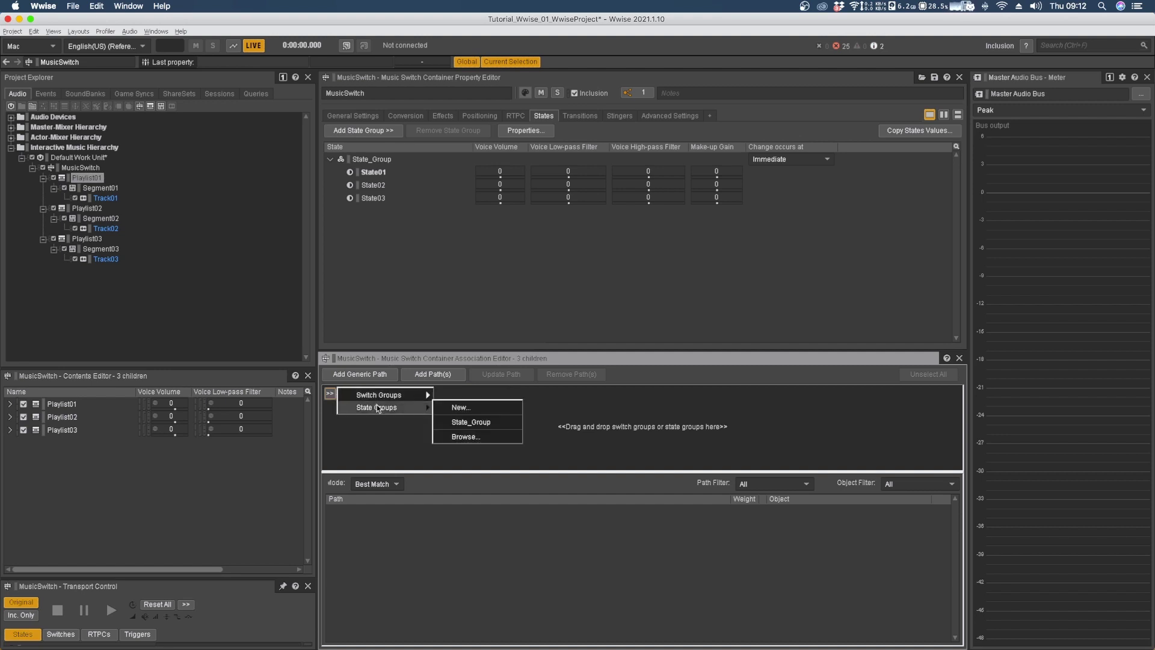
left_click(470, 426)
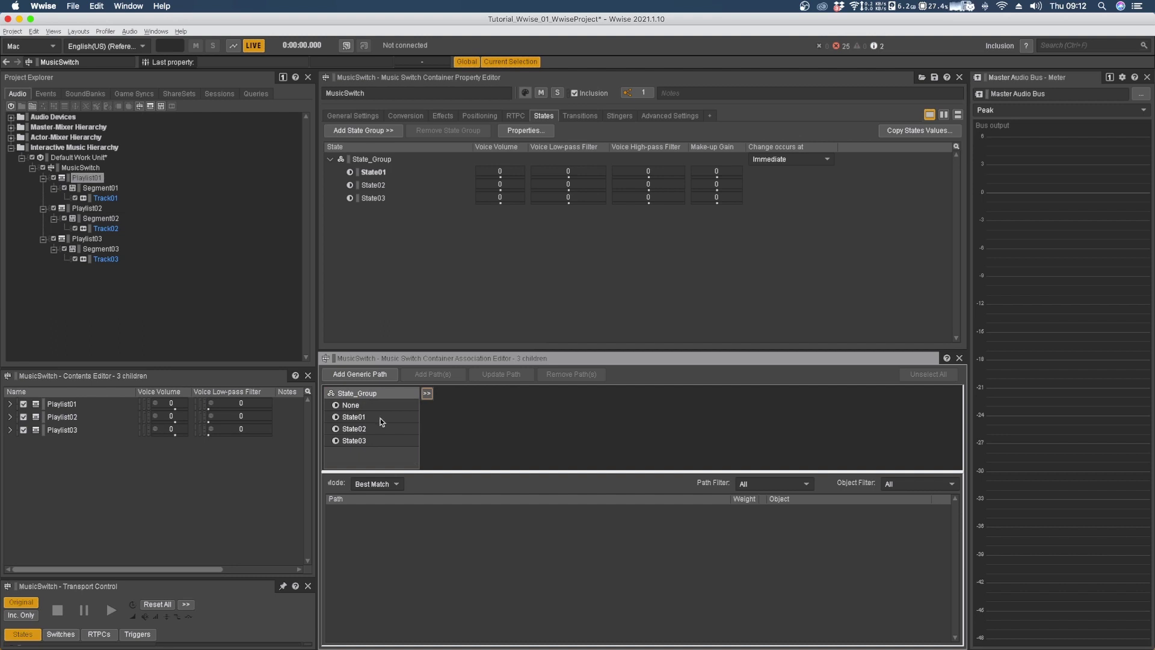
Check the listed states State01, State02, State03 and None, then clear the selection
left_click(380, 418)
left_click(378, 428)
left_click(378, 441)
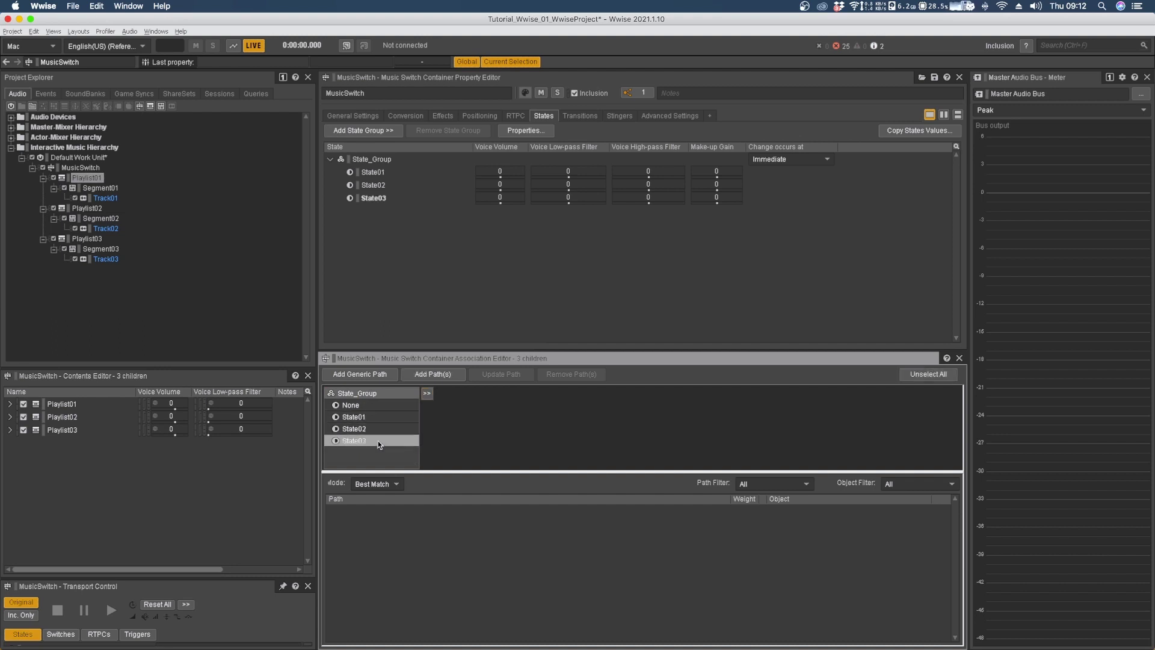
left_click(373, 405)
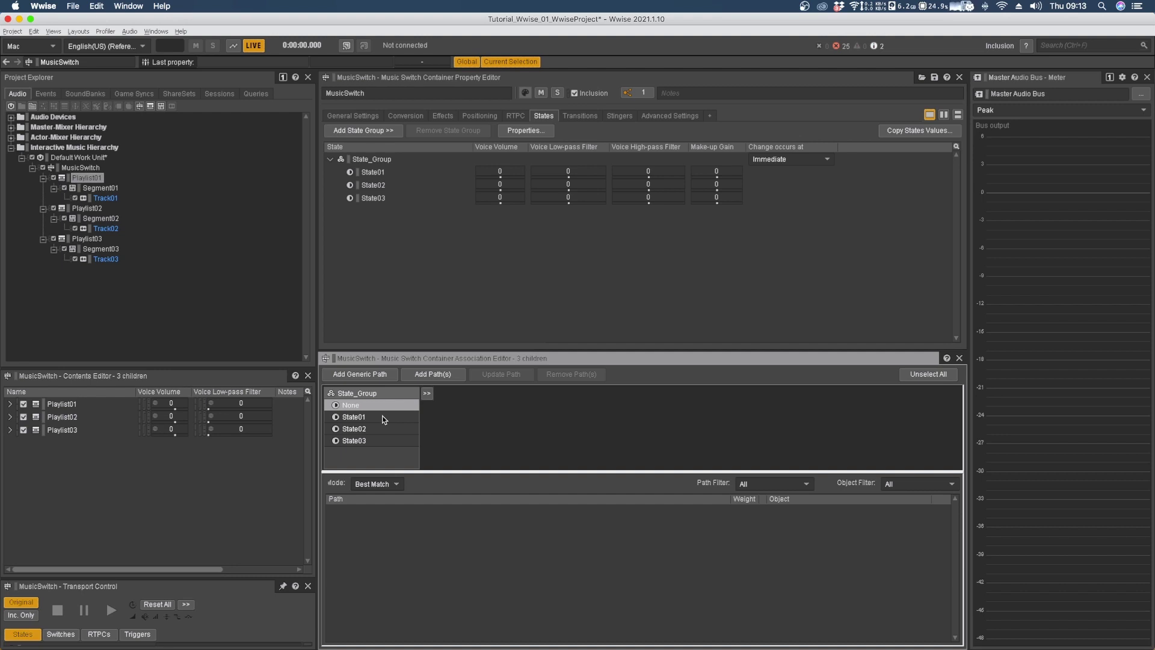
left_click(371, 460)
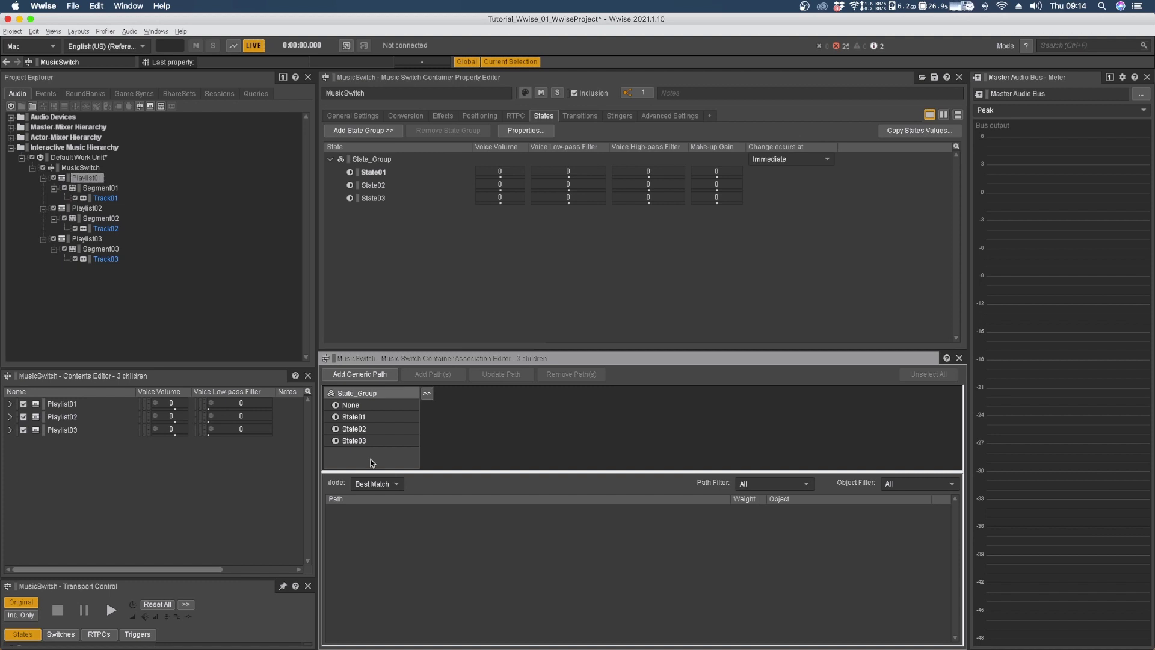
Drag Playlist01, Playlist02 and Playlist03 onto State01, State02 and State03 respectively
left_click(367, 418)
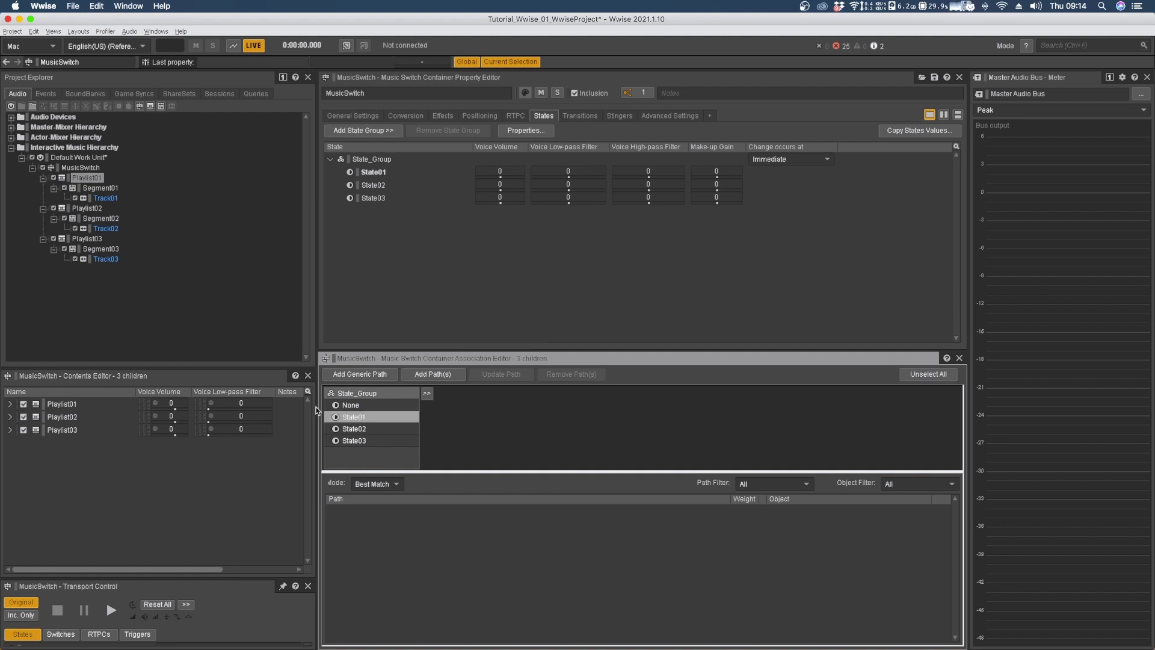
left_click_drag(87, 179, 406, 422)
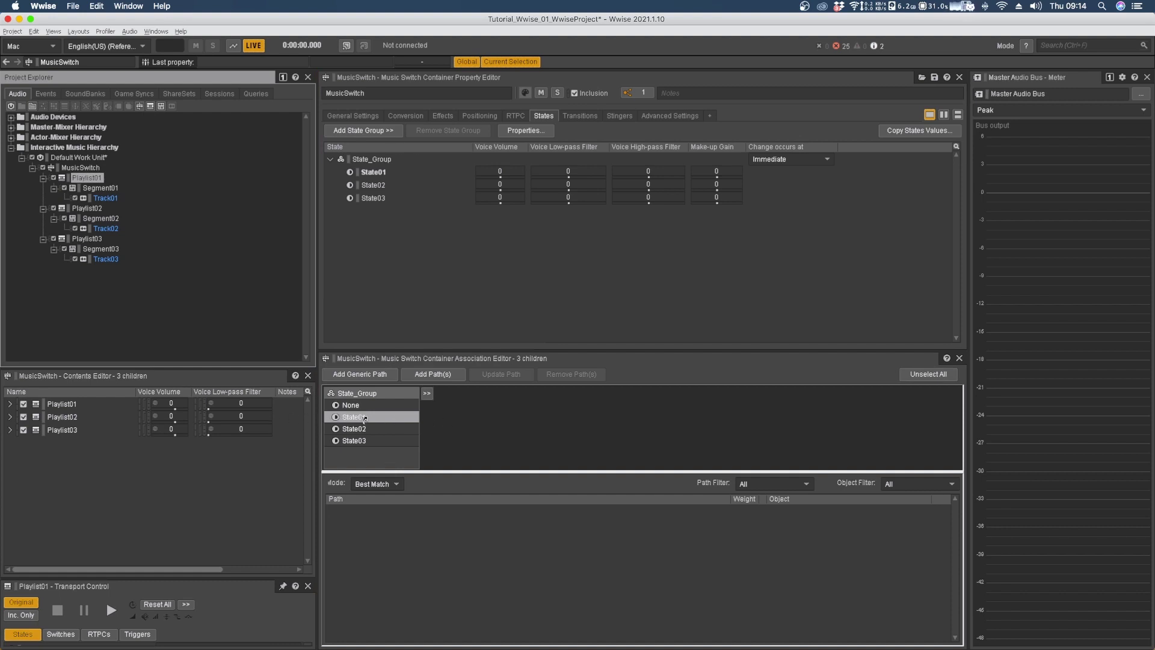
left_click_drag(364, 418, 364, 418)
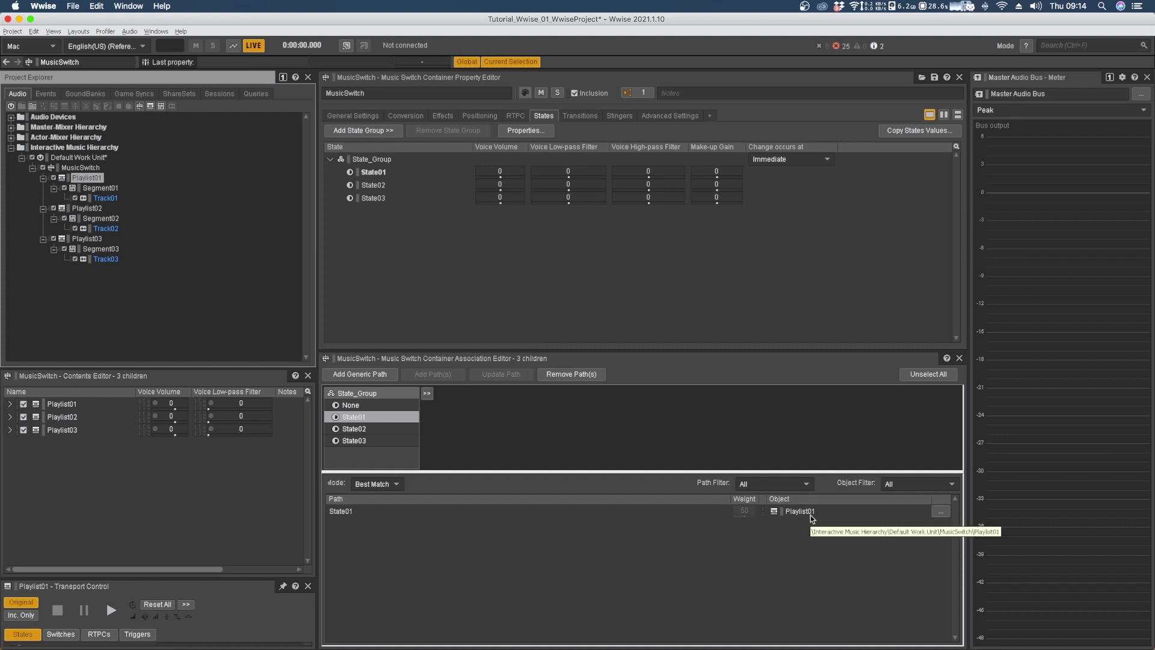
left_click(360, 428)
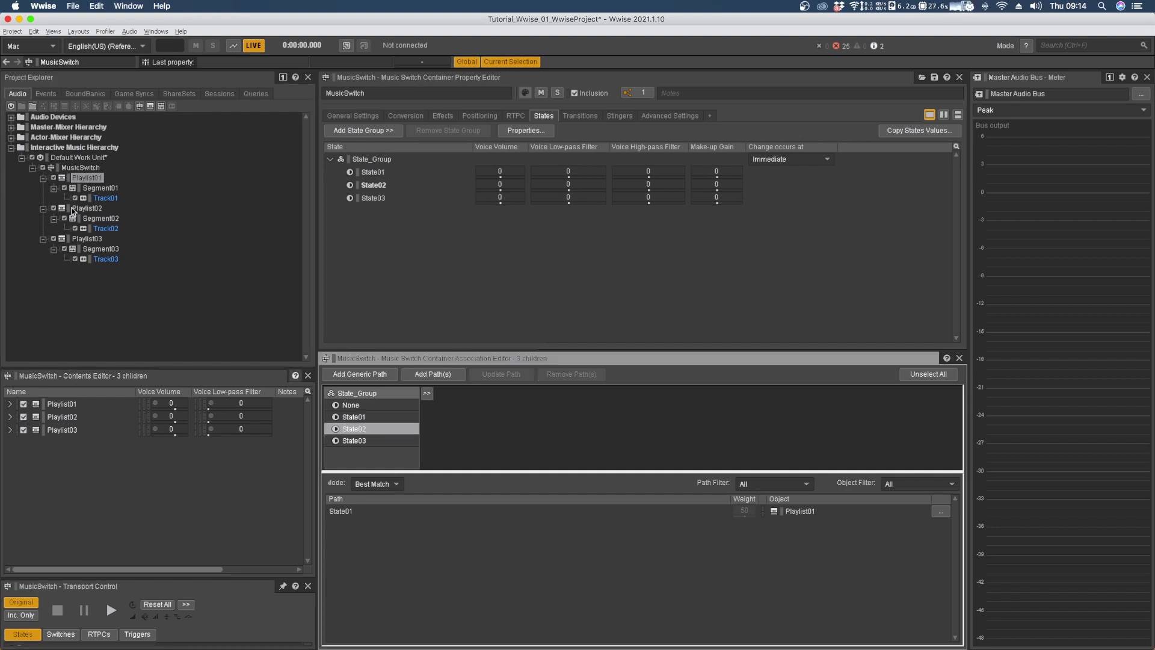
left_click_drag(86, 208, 357, 431)
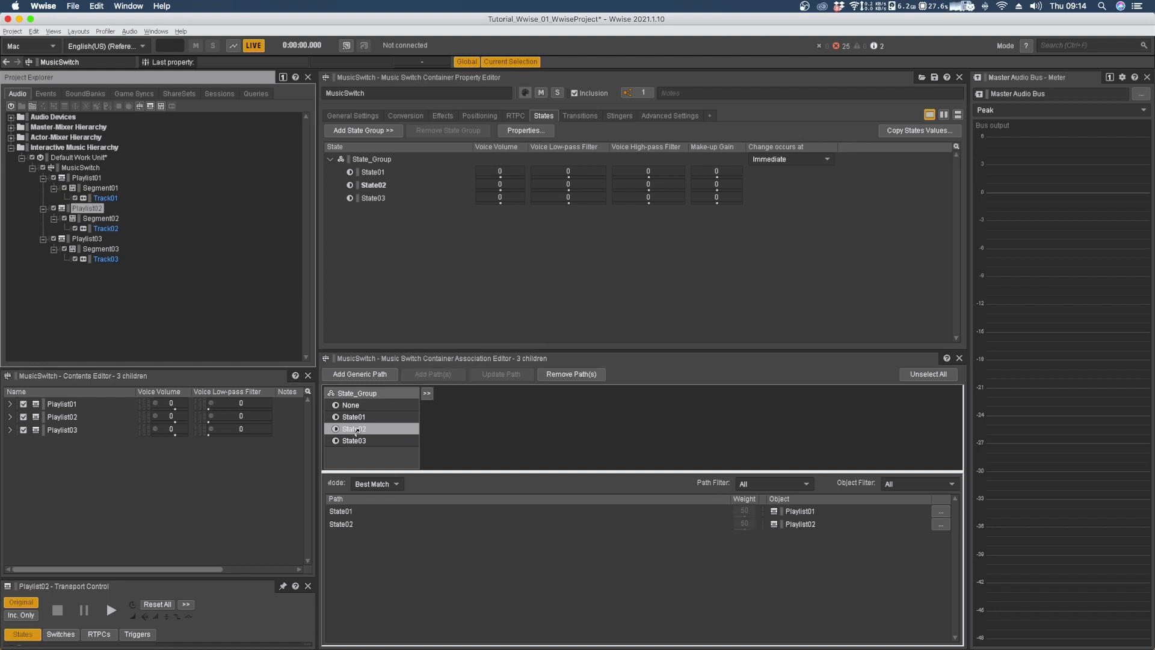
left_click(364, 441)
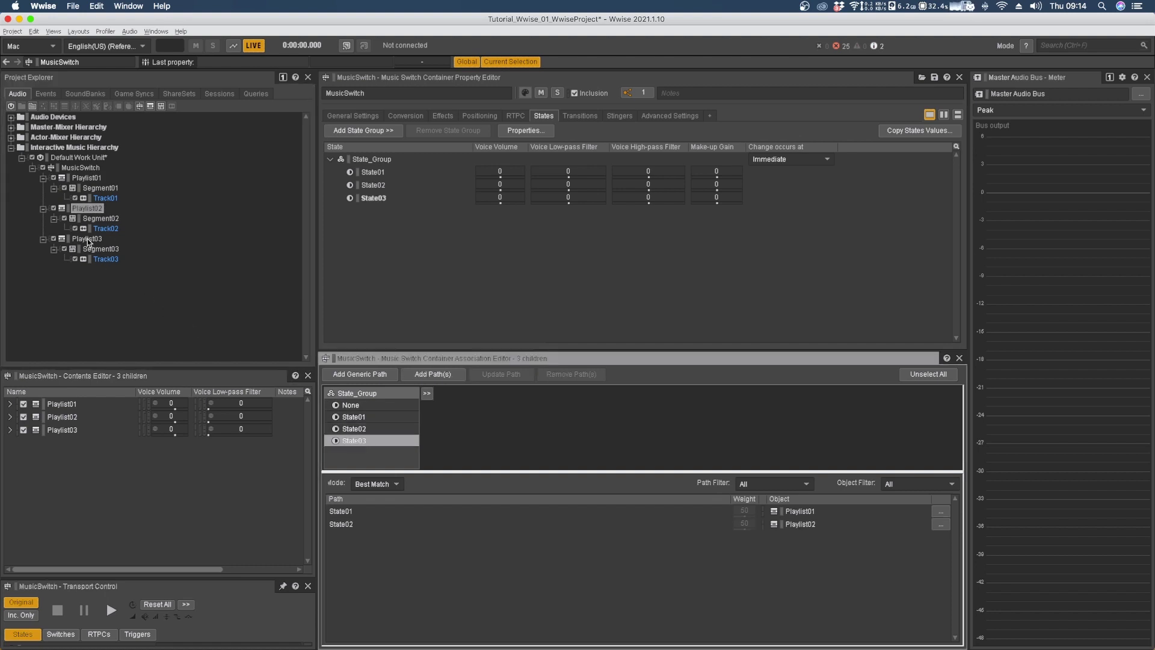
left_click_drag(88, 240, 353, 444)
left_click(589, 598)
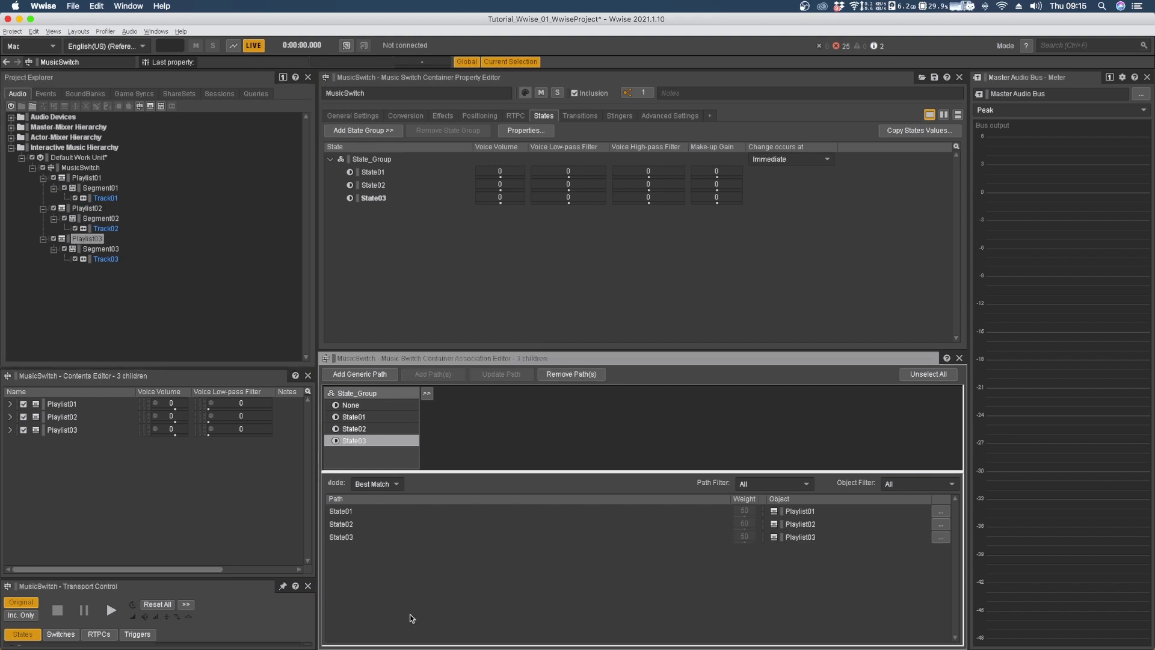
left_click(13, 31)
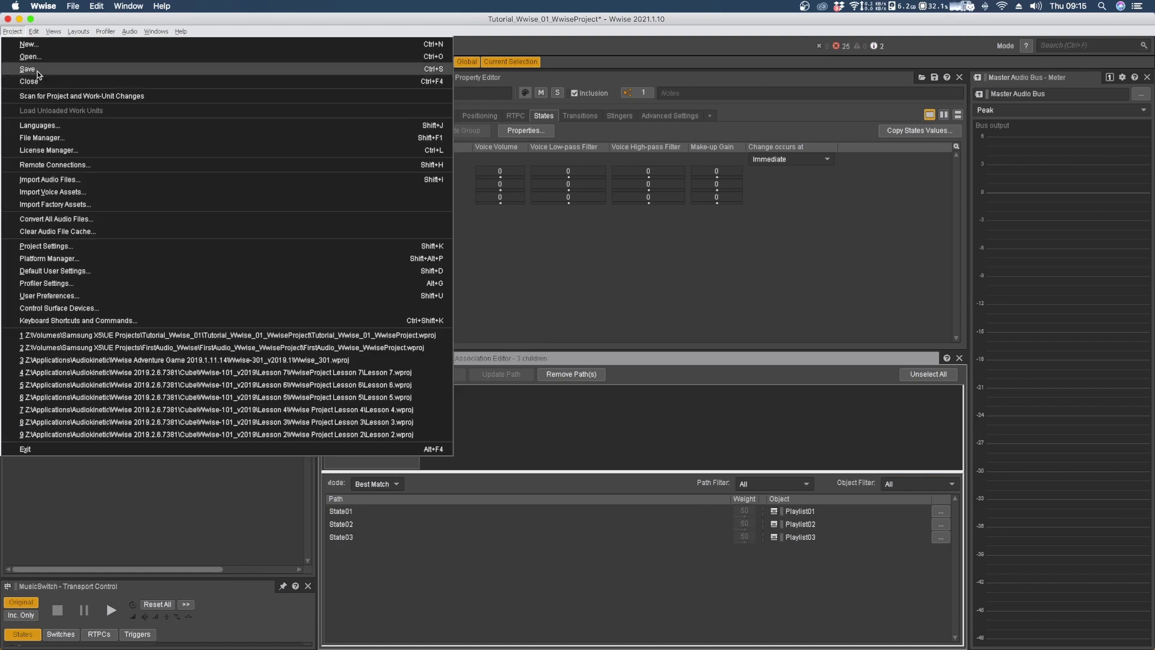
Save the Wwise project and open the ThirdPersonCharacter blueprint's viewport in Unreal
left_click(24, 70)
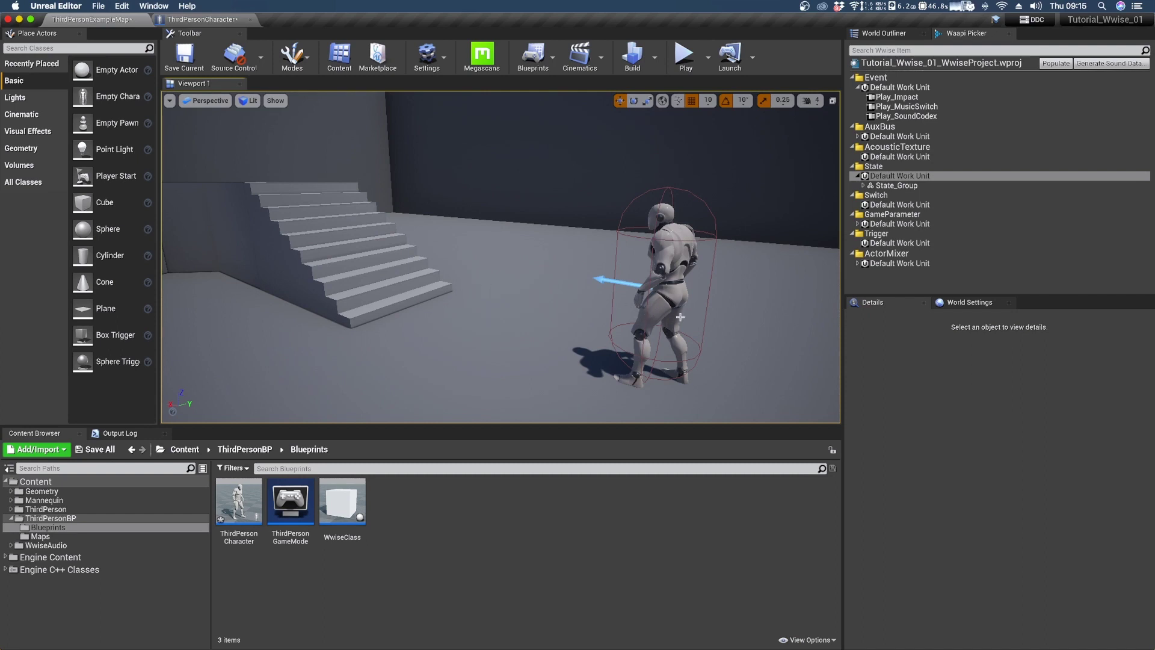
left_click(202, 19)
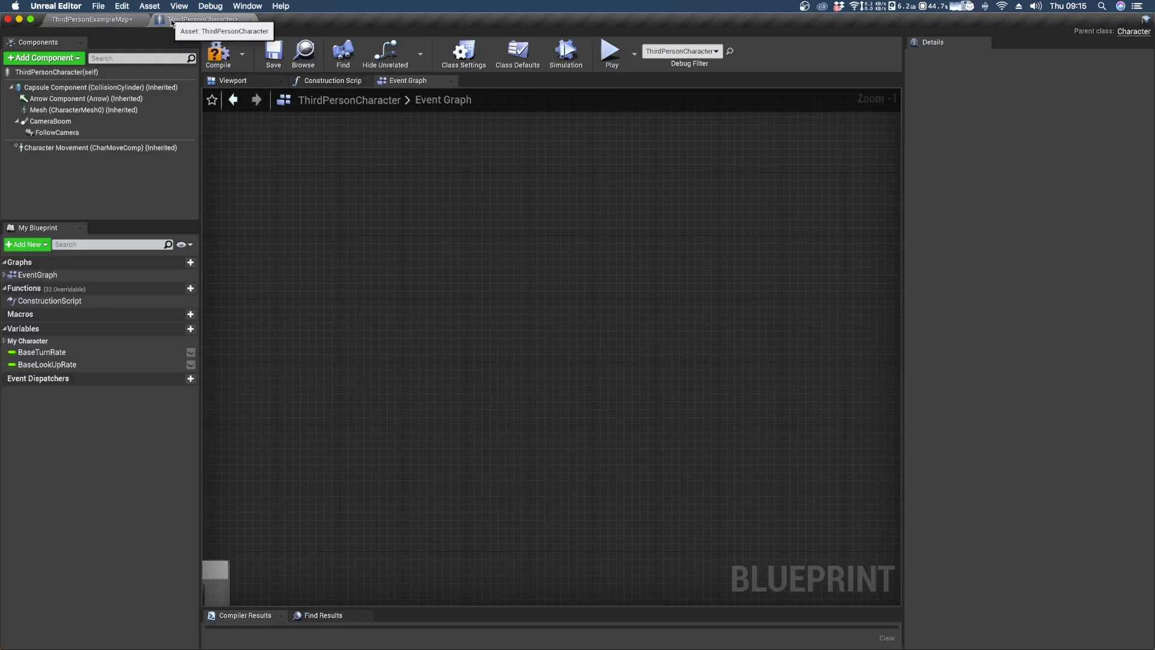
left_click(234, 80)
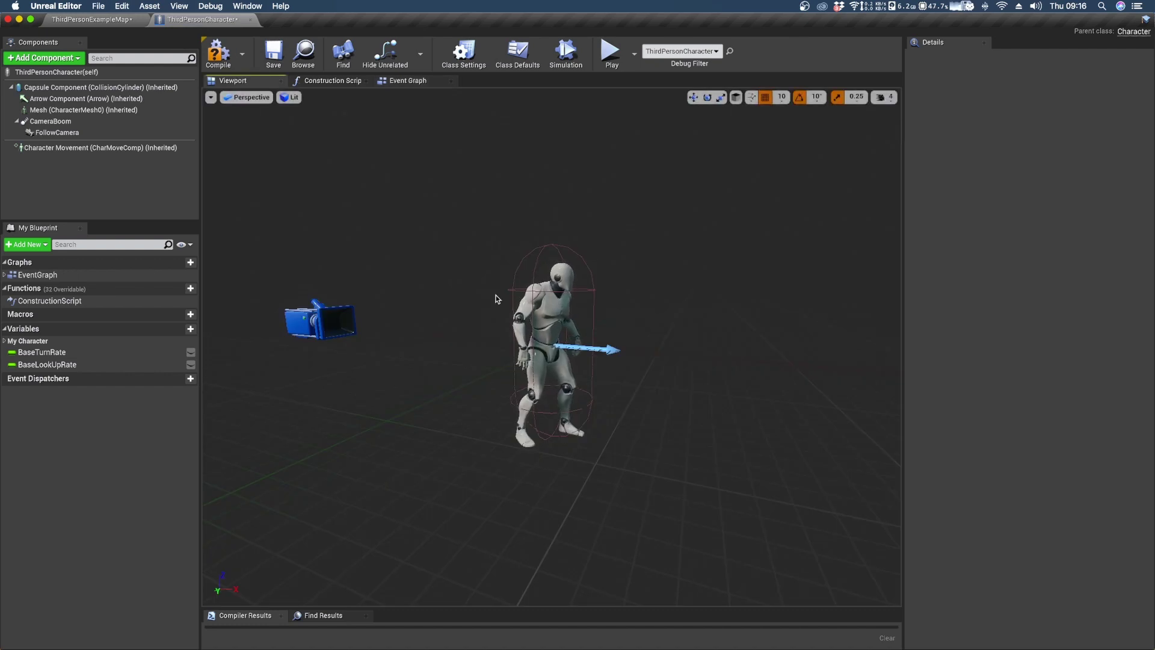
Add an Ak component to the character and set its Ak Audio Event to Play_MusicSwitch
left_click(51, 58)
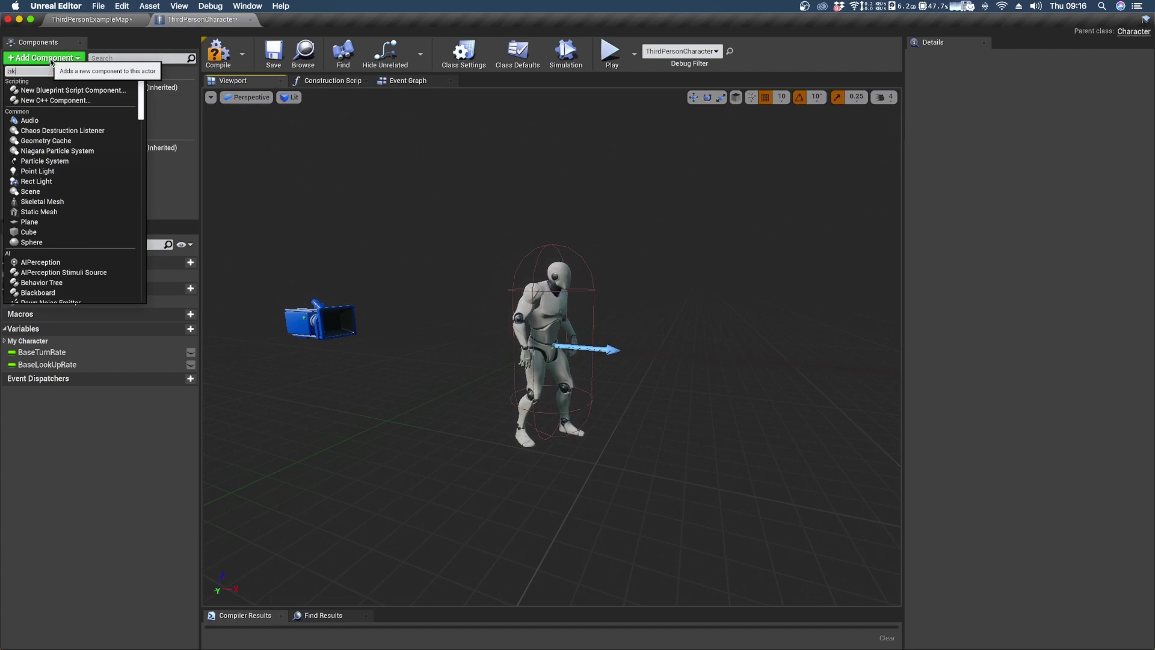
type("scene capture")
left_click(29, 95)
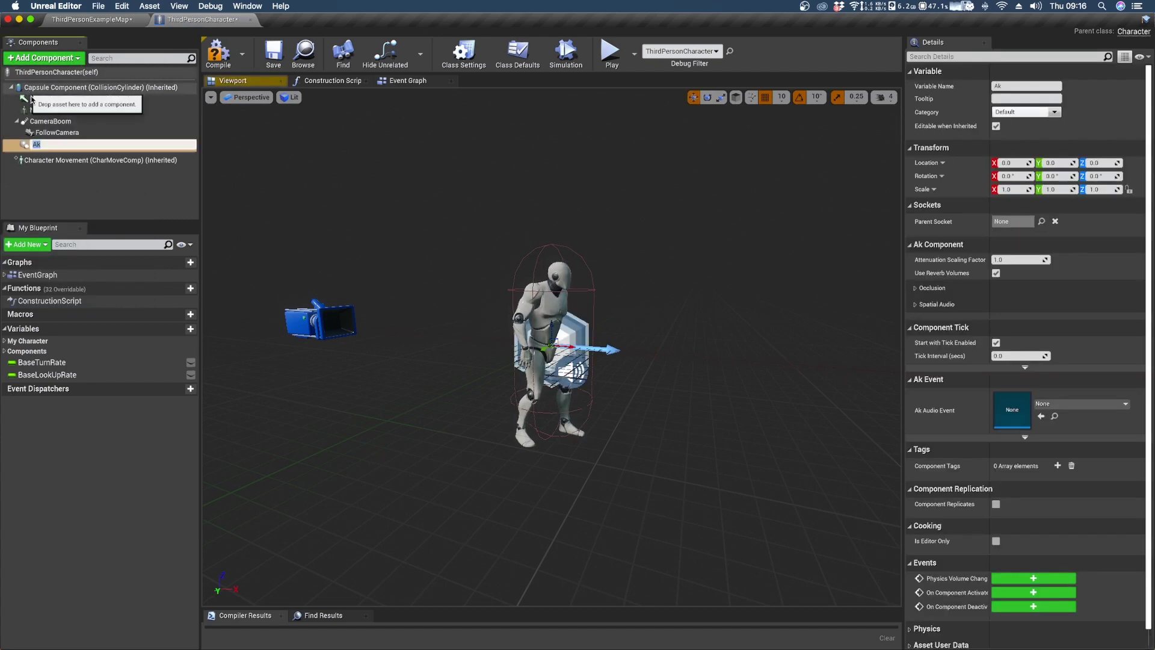
left_click(82, 181)
left_click(66, 144)
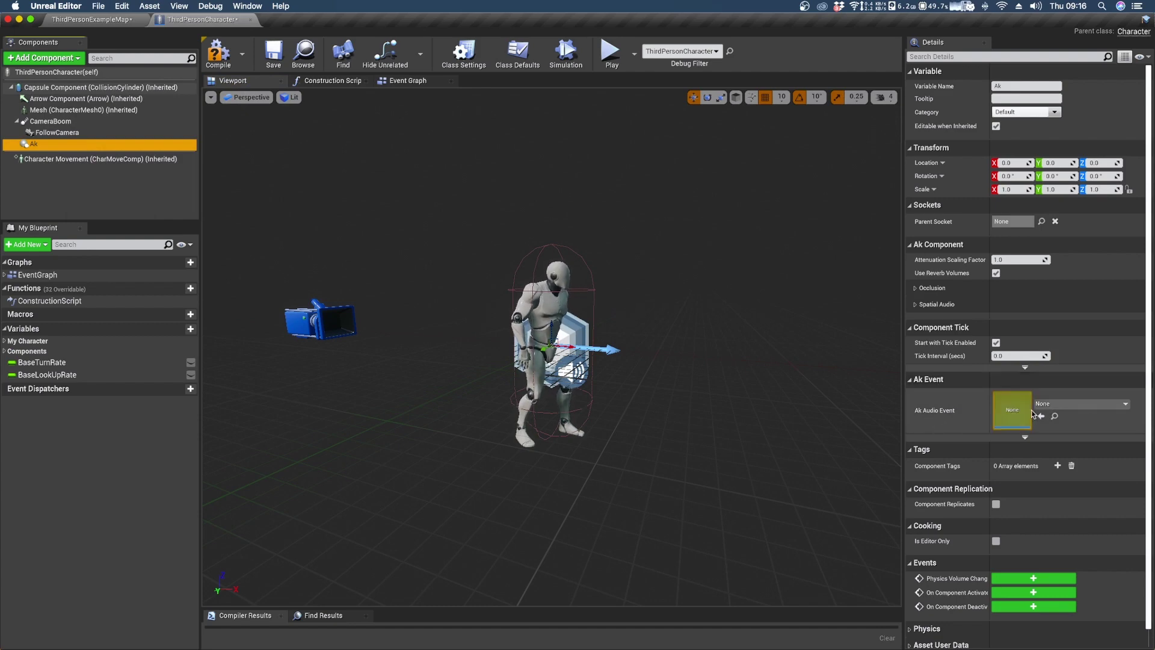
left_click(1059, 403)
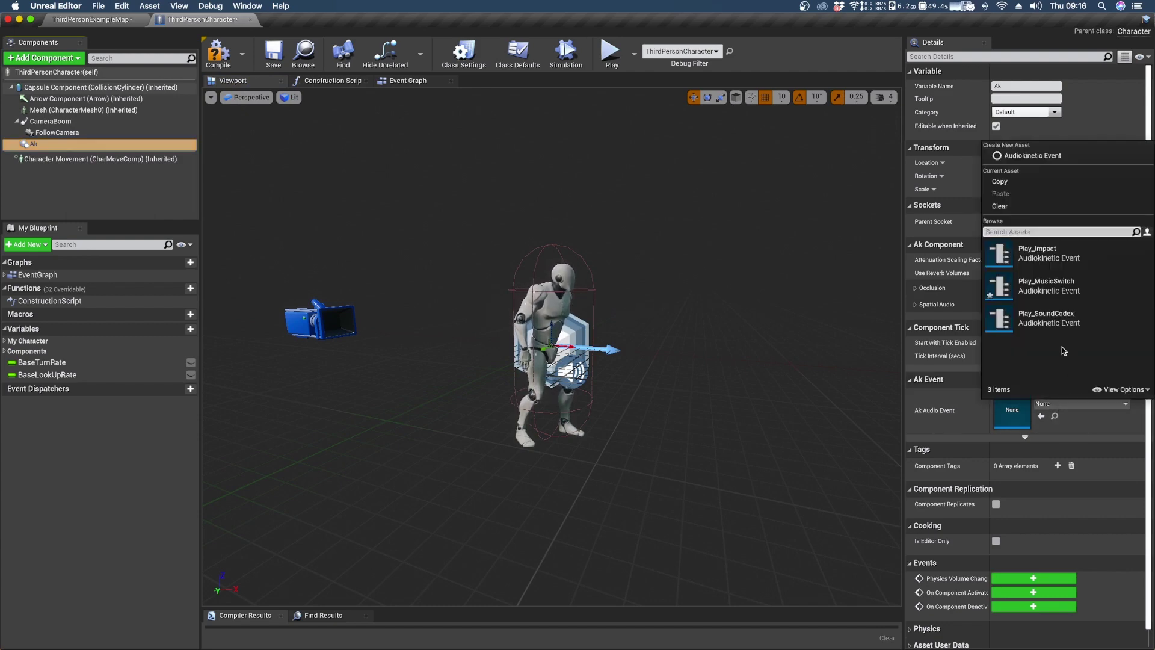
left_click(1098, 288)
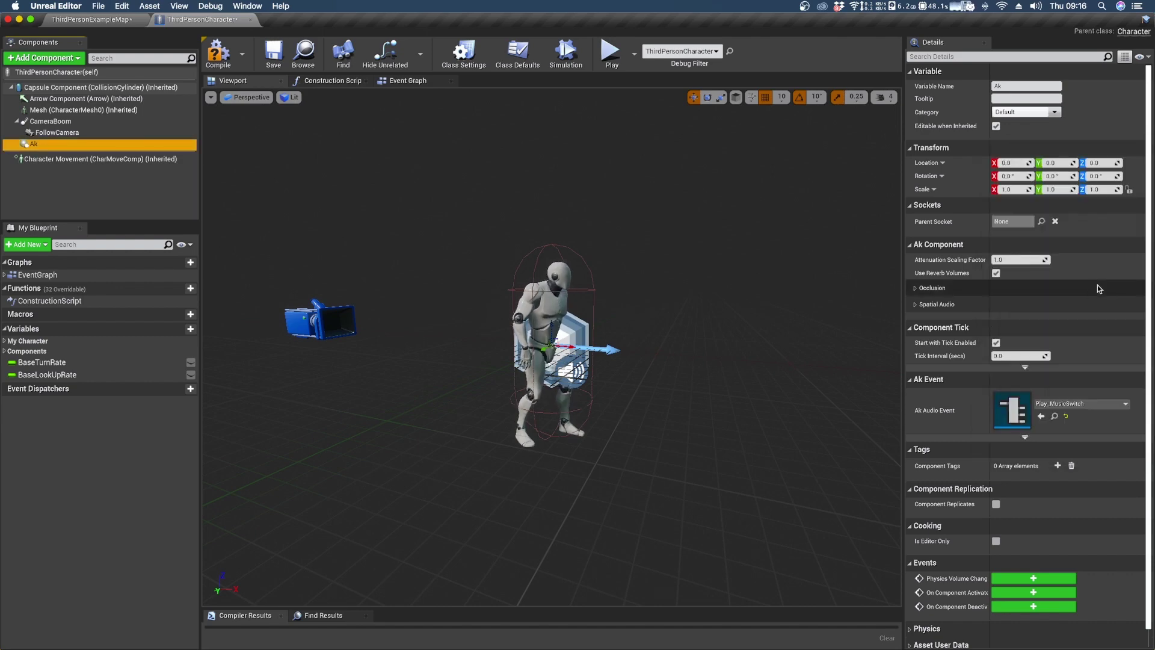
In the Event Graph, add Event BeginPlay wired into a Set State node
left_click(431, 83)
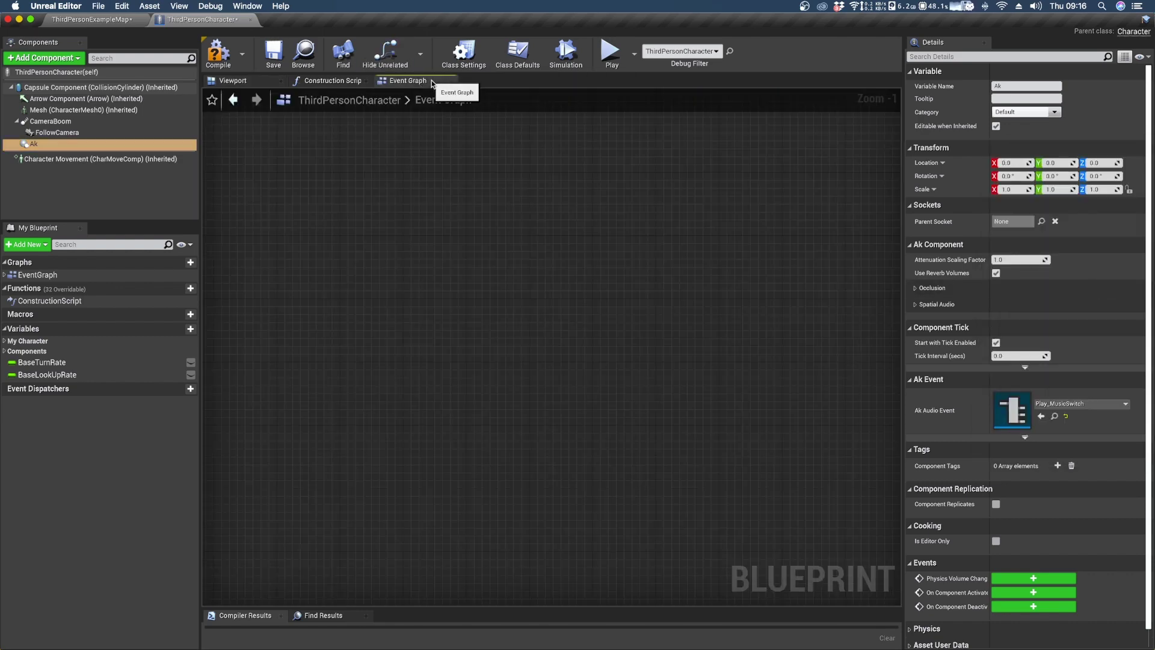
right_click(347, 311)
type("event begin")
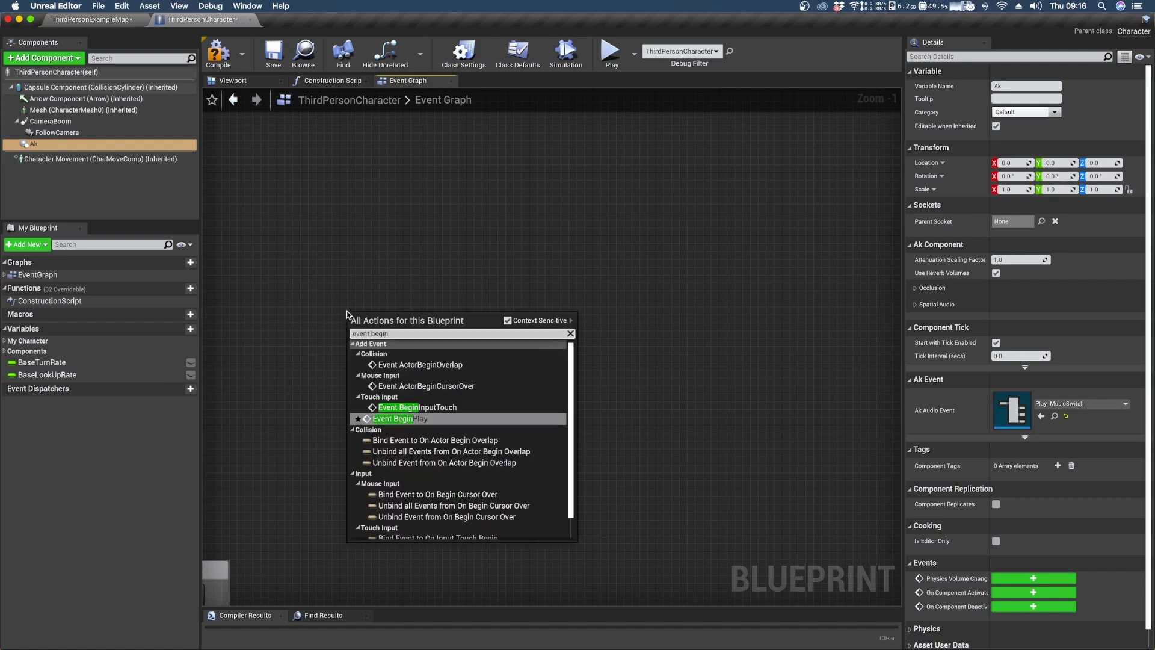
key("Return")
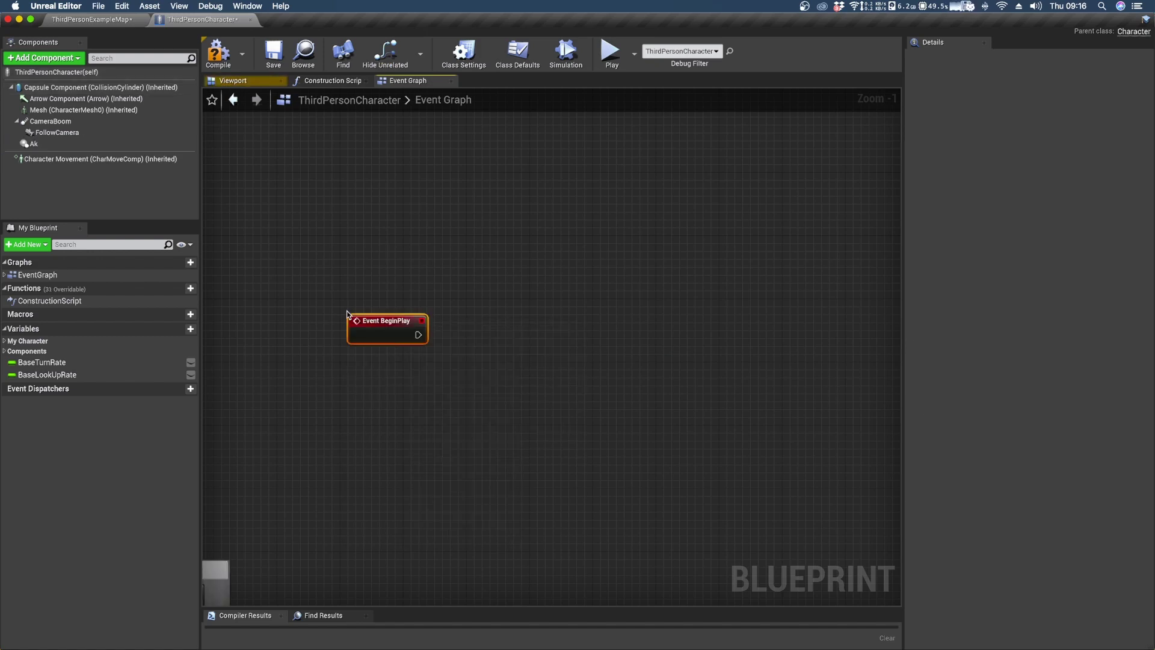
left_click(442, 334)
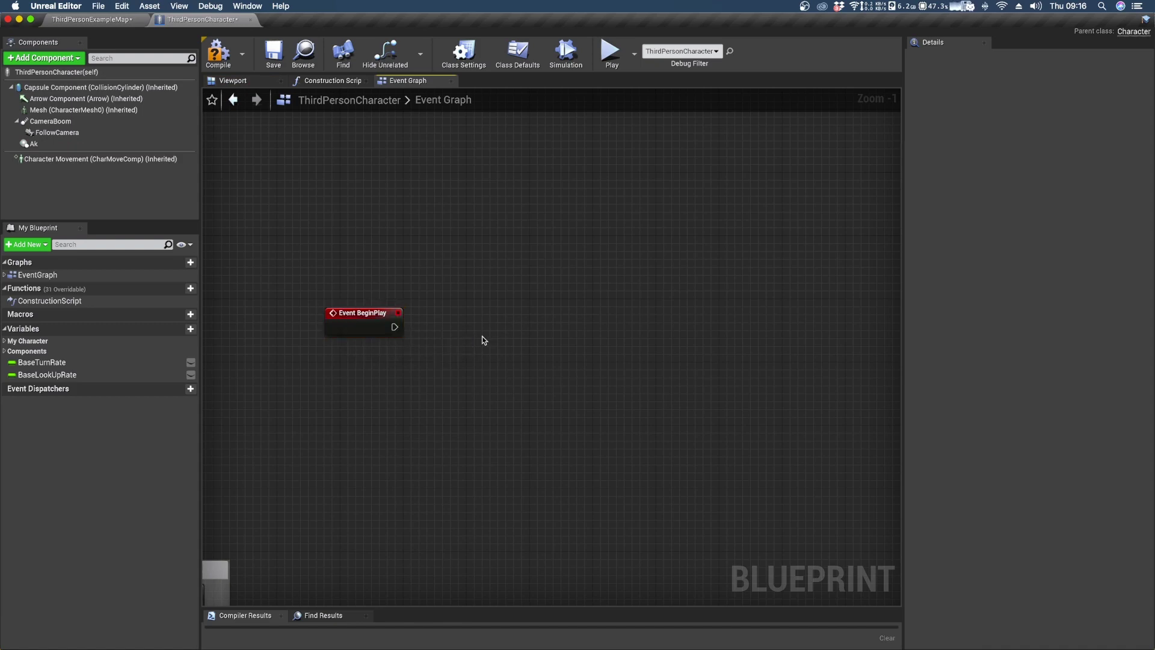
scroll(464, 330, "up", 3)
left_click_drag(396, 316, 572, 298)
type("set state")
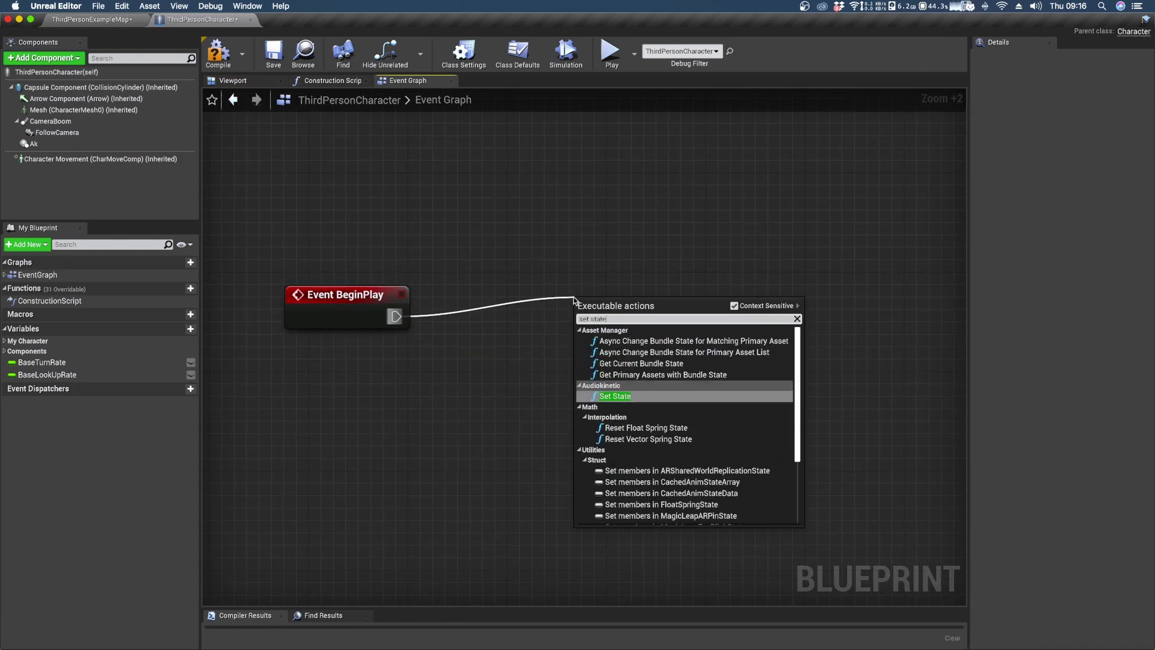
key("Return")
left_click_drag(671, 317, 721, 330)
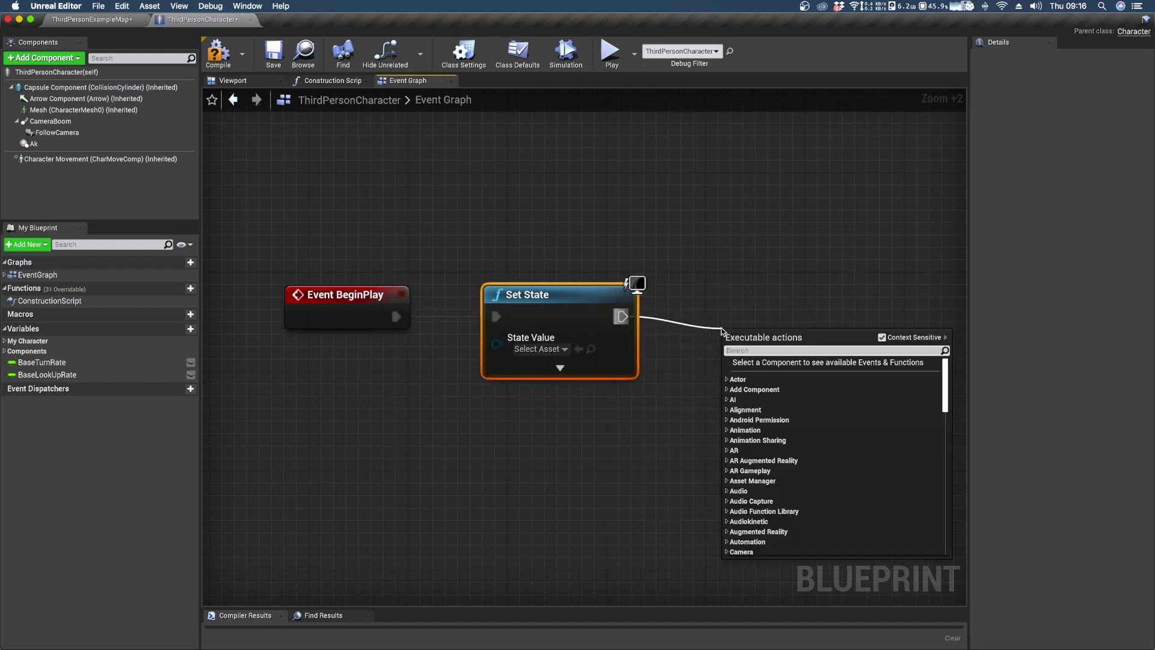
Add Post Ak Event after Set State, fed by the Ak component and its Ak Audio Event getter
type("post ak")
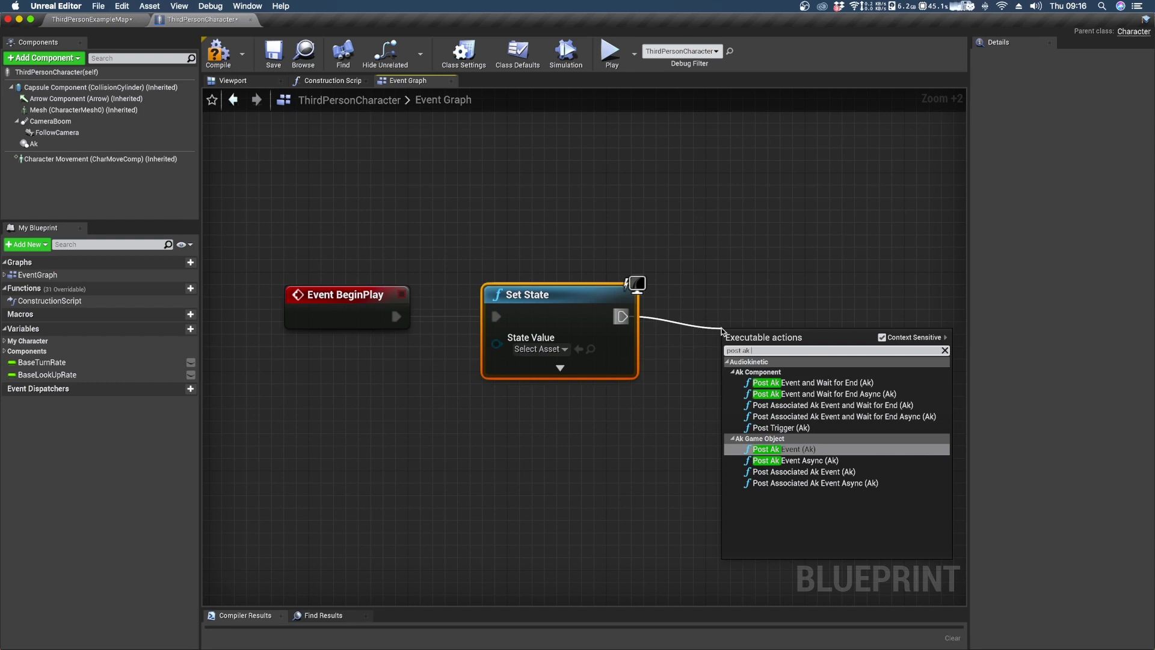
key("Return")
left_click_drag(619, 325, 507, 400)
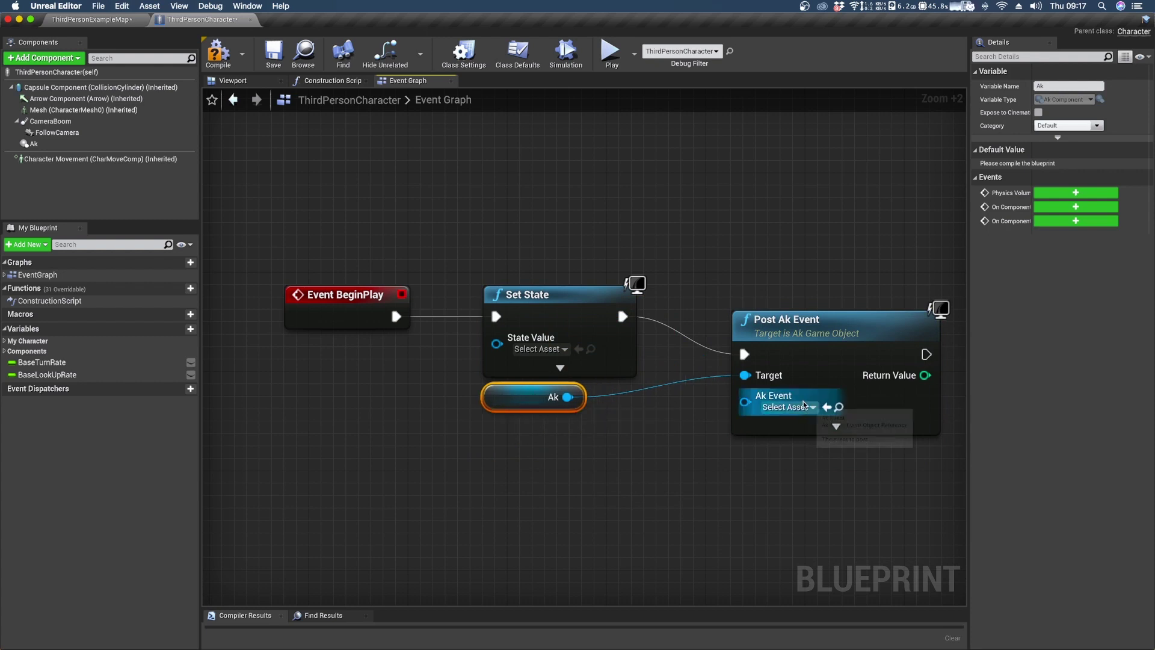
left_click_drag(567, 397, 606, 521)
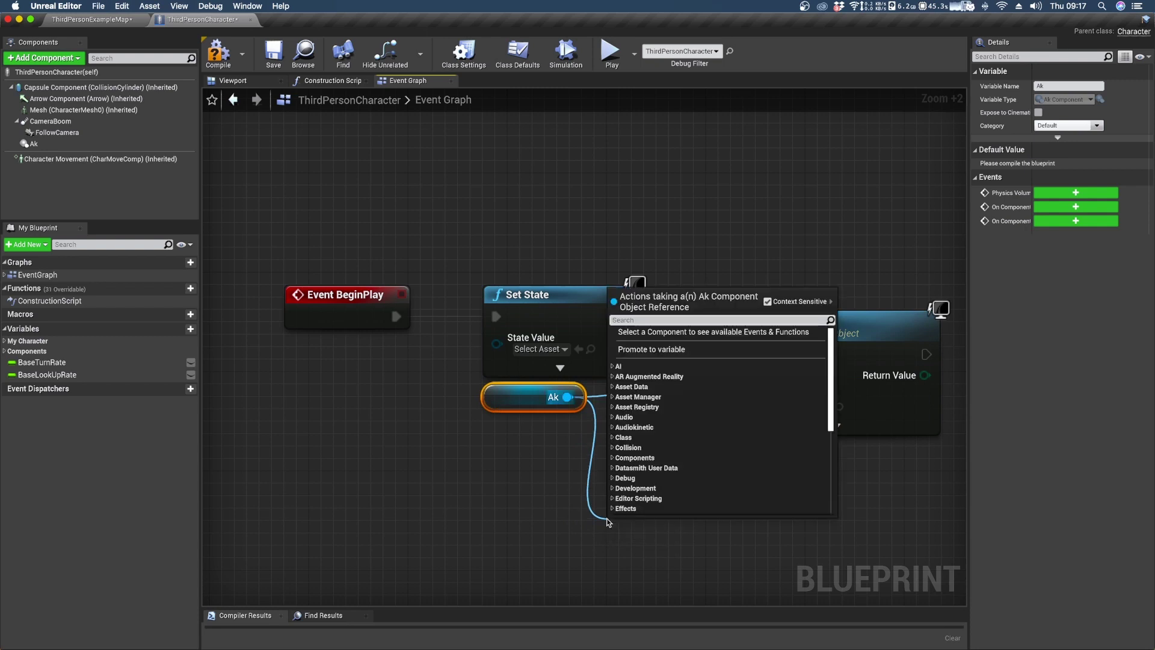
type("get ak e")
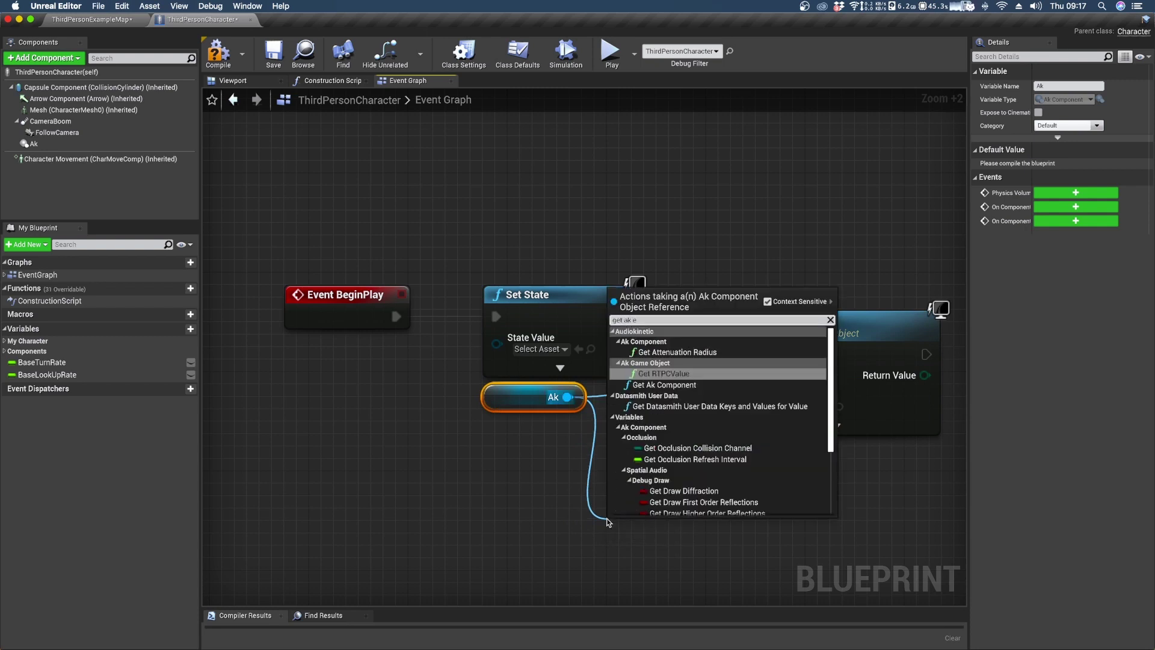
type("vent")
key("Return")
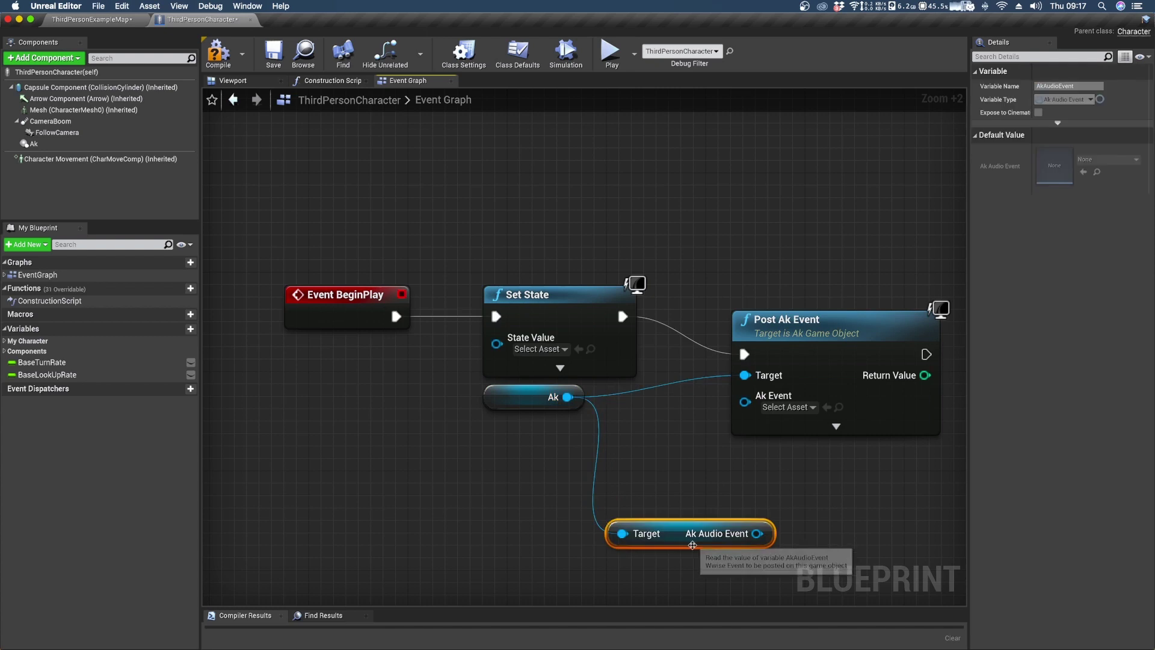
left_click_drag(689, 544, 627, 481)
left_click_drag(696, 471, 743, 402)
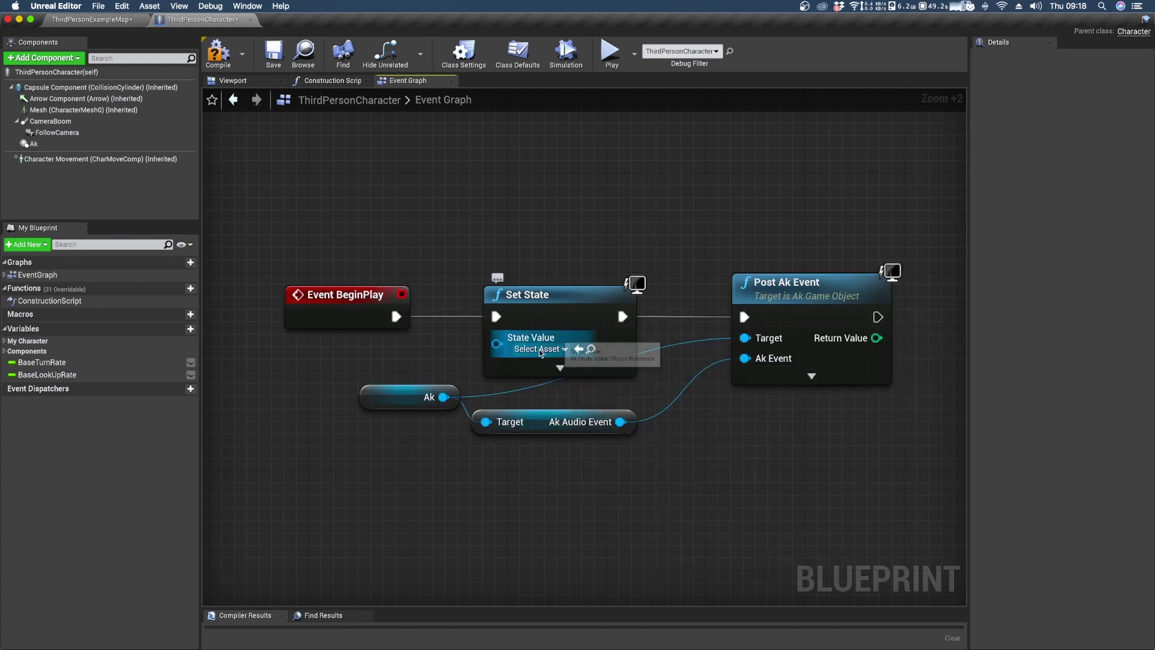
Set the Set State node's value to State_Group-State02
left_click(539, 350)
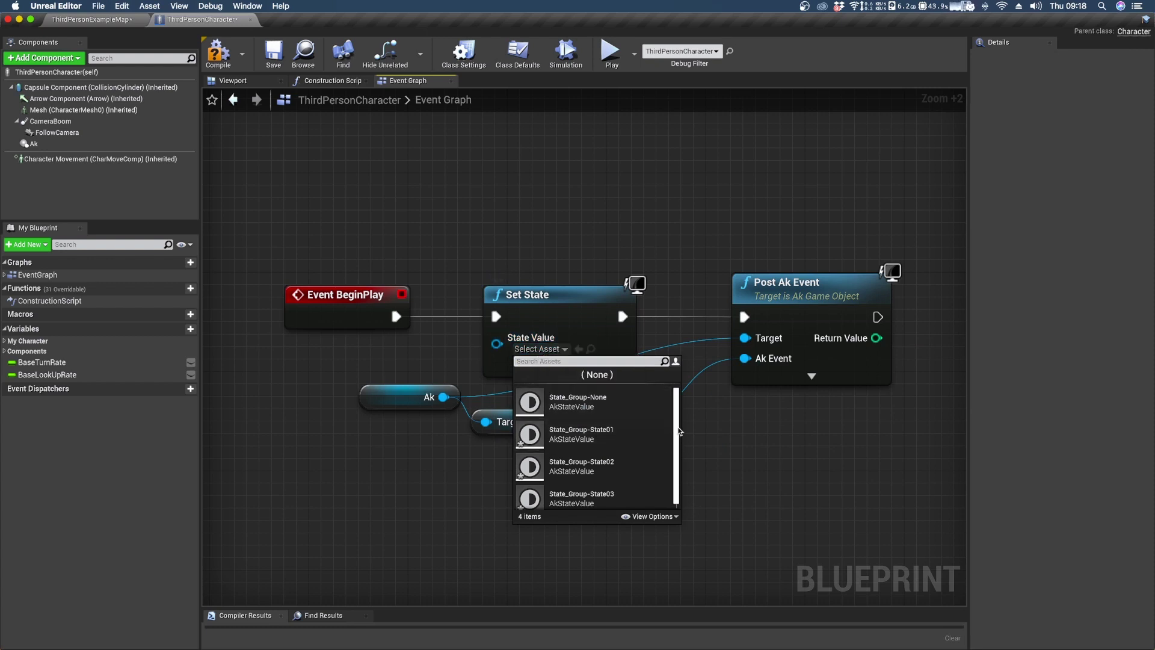
scroll(678, 430, "down", 1)
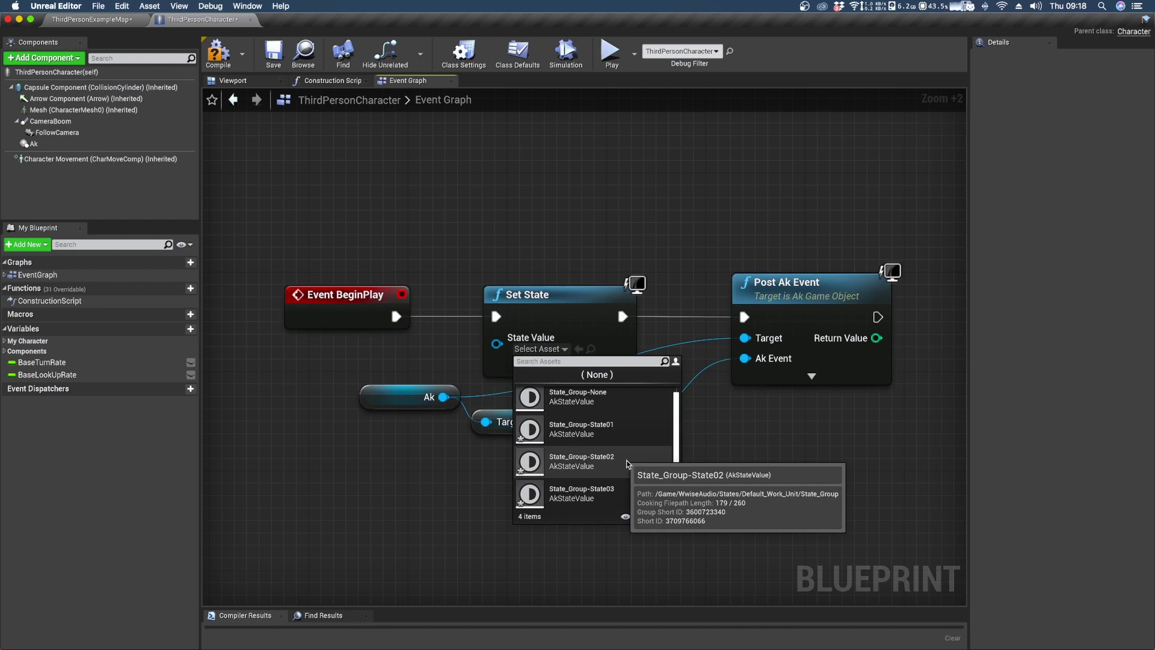
left_click(626, 460)
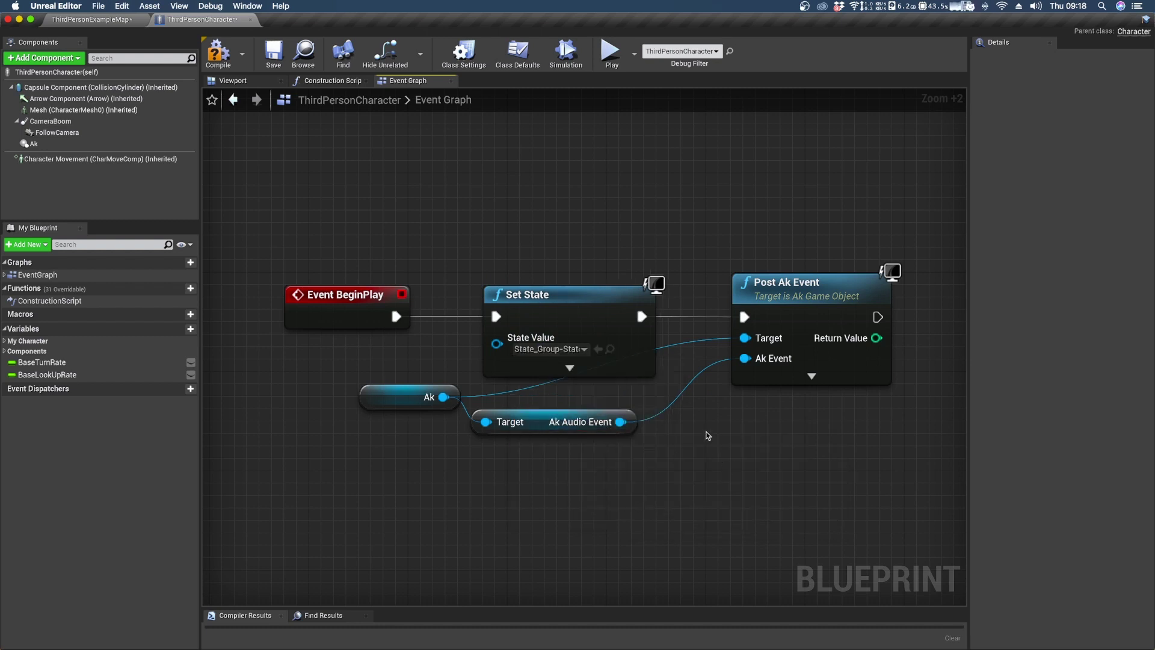
Compile and save the character blueprint, then generate the Wwise sound data from the map
left_click(211, 55)
left_click(273, 53)
left_click(93, 20)
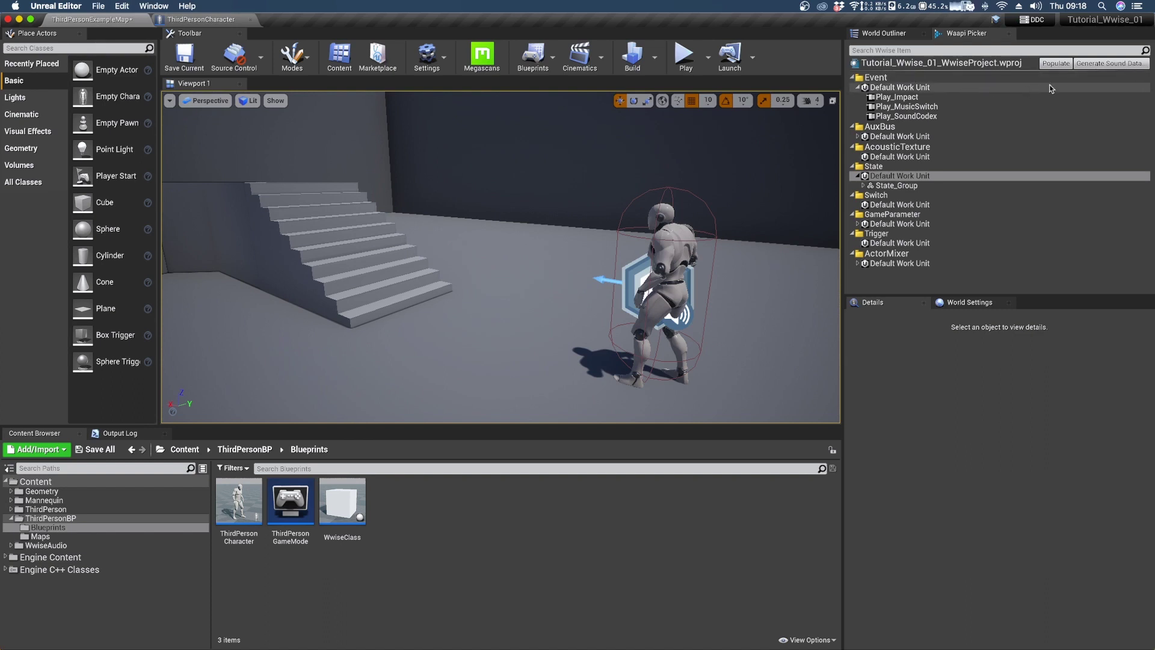
left_click(1104, 64)
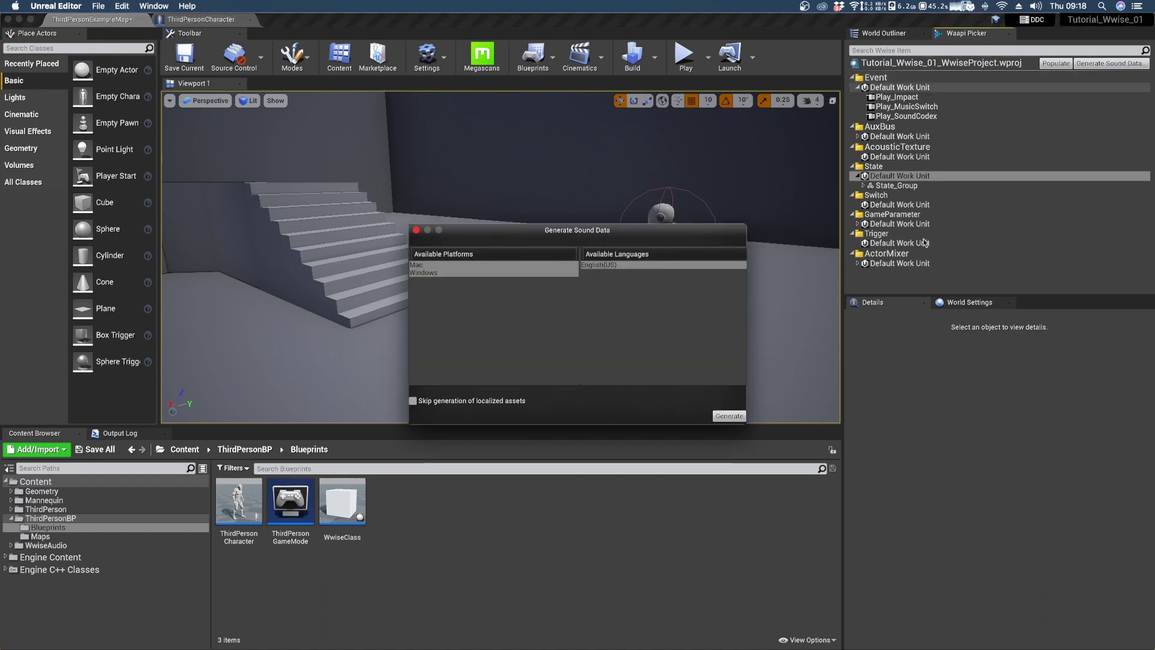
left_click(734, 416)
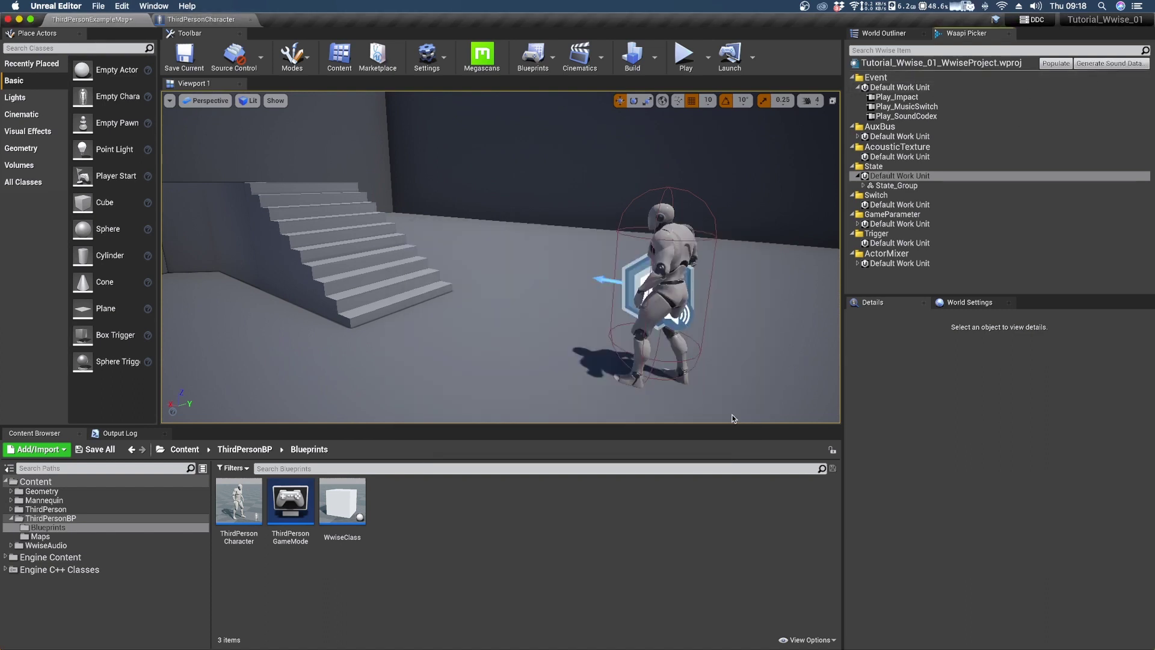
Play the level, running and jumping the character toward the stairs, then stop the session
left_click(678, 60)
key("w")
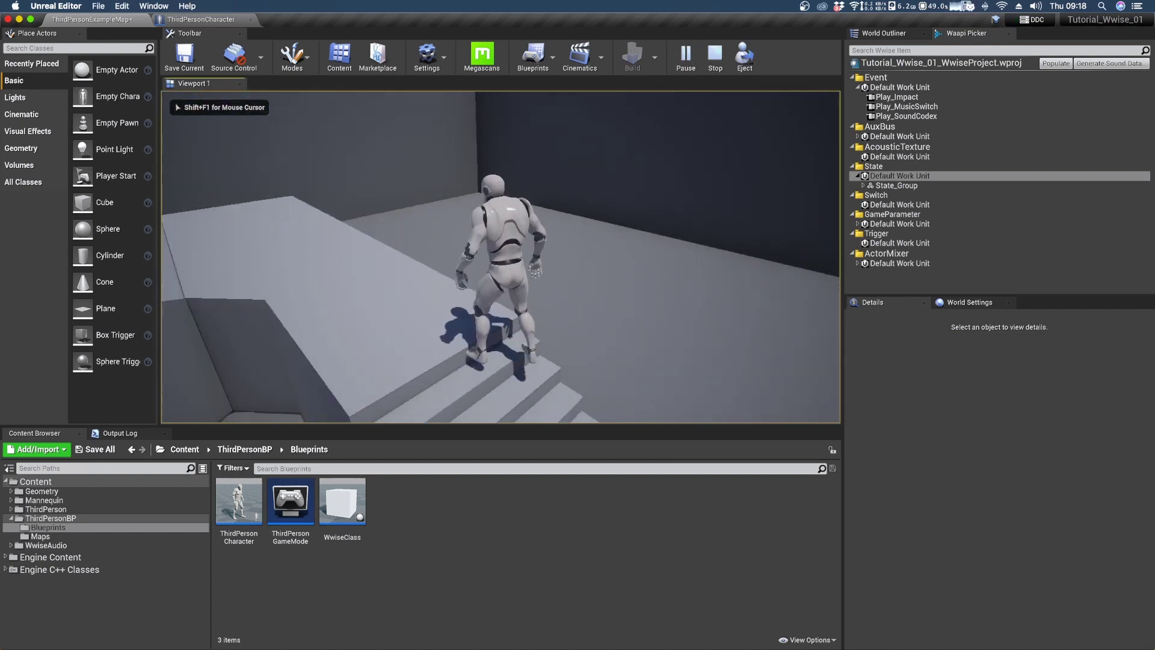
key("space")
key("w")
key("w")
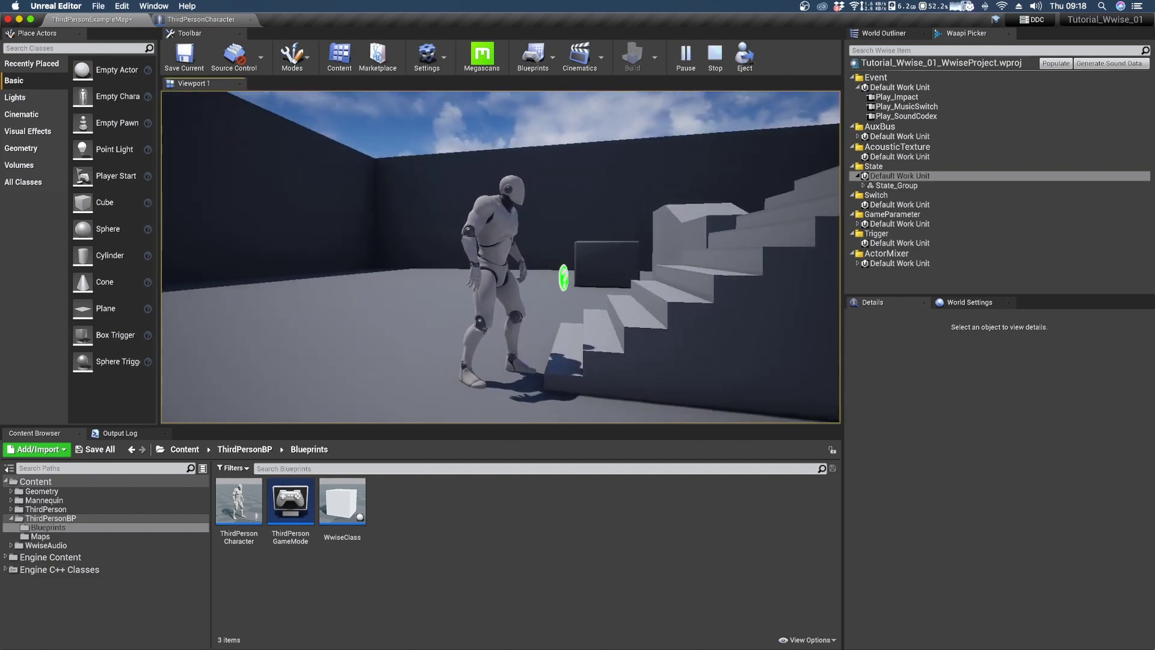
key("Escape")
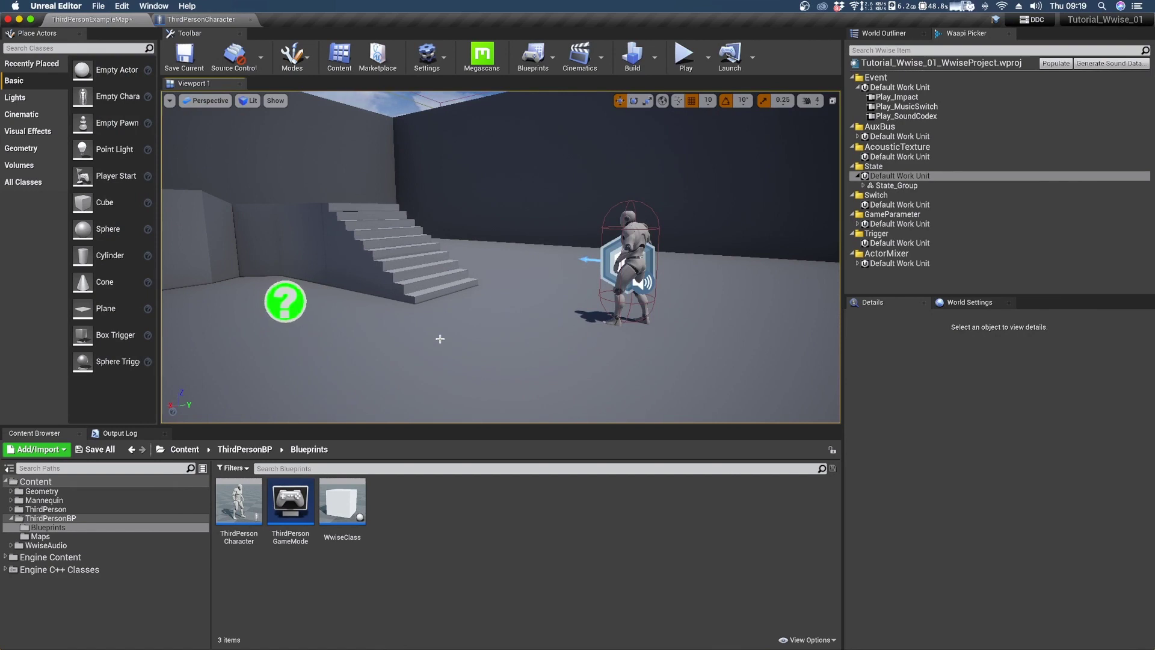
Place and scale a Box Trigger at the stairs, then convert it into TriggerBox_MusicState_Blueprint
mouse_move(439, 338)
left_mouse_down()
mouse_move(429, 283)
mouse_move(421, 300)
mouse_move(440, 338)
left_mouse_up()
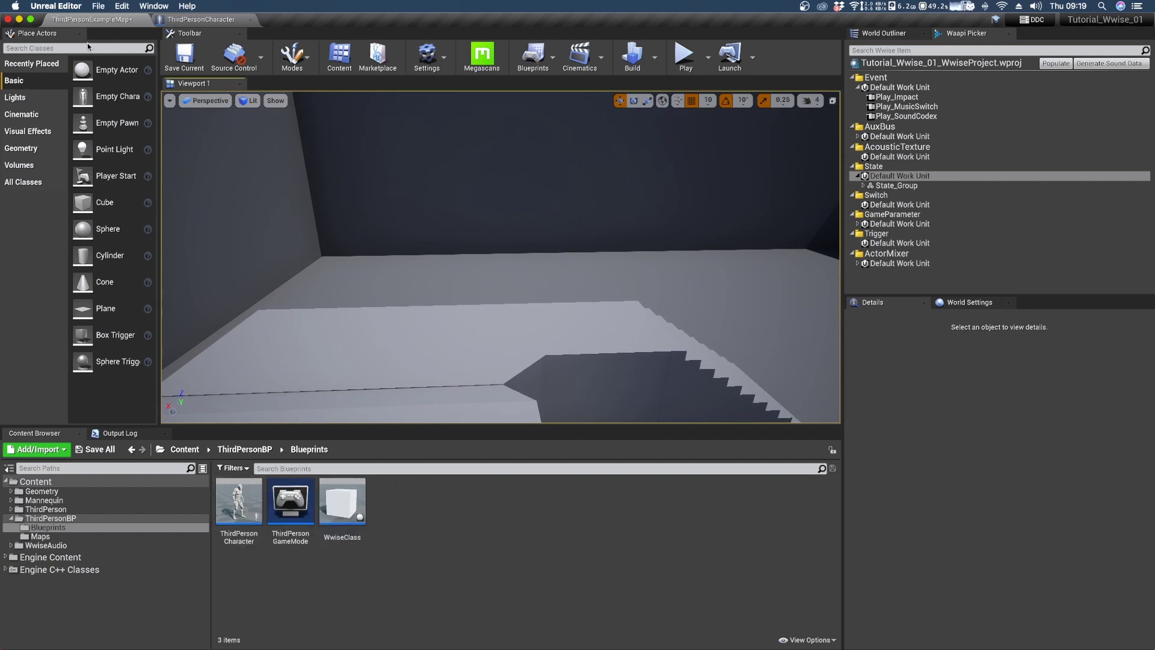
left_click_drag(114, 335, 511, 323)
key("r")
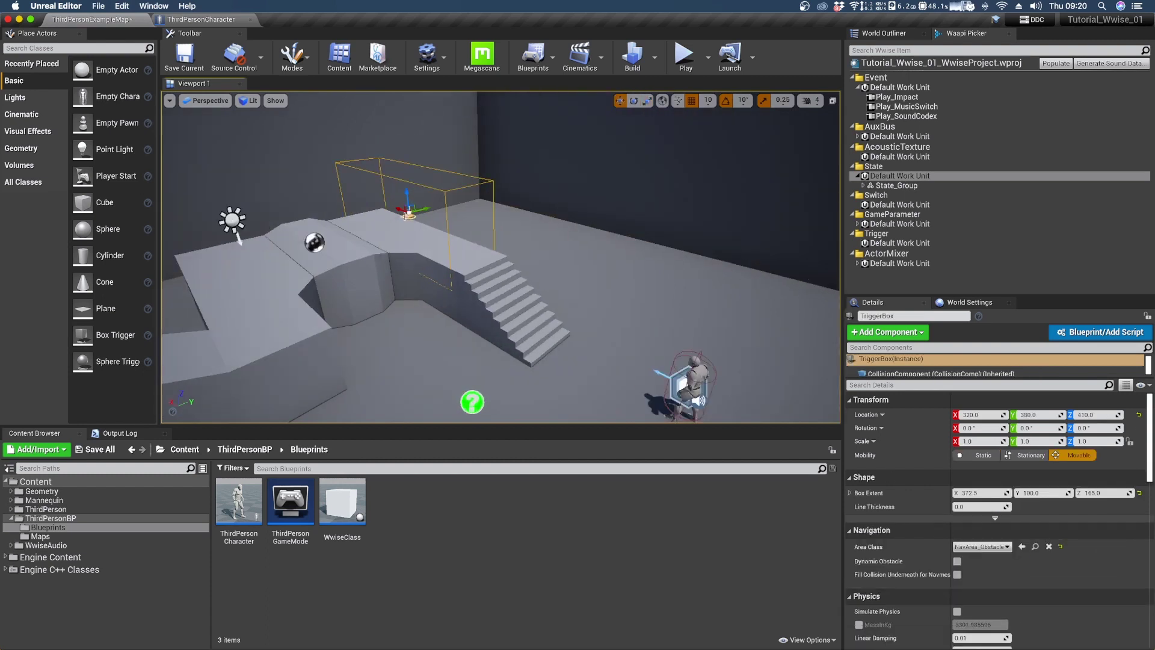
left_click(1096, 337)
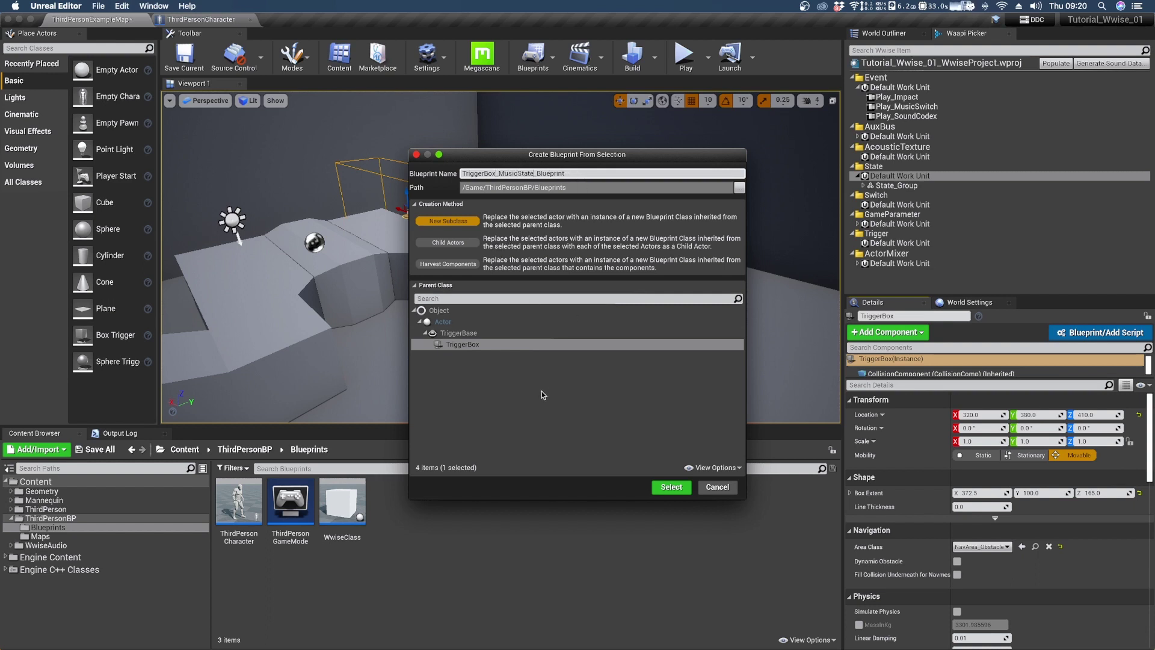
left_click(671, 487)
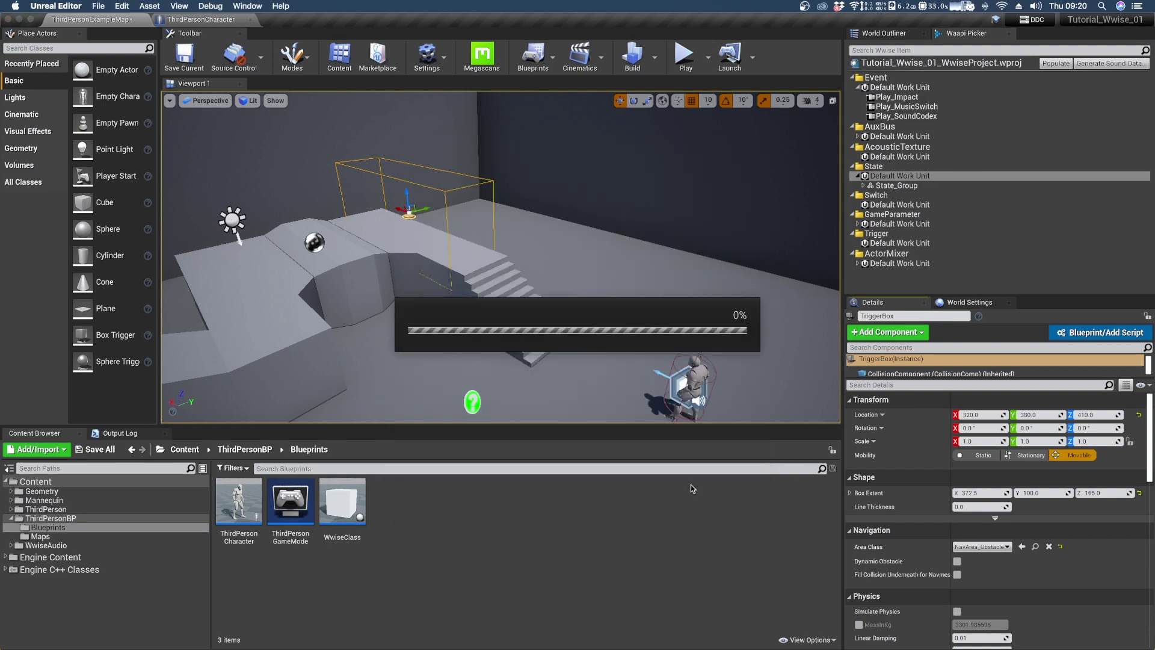
Add a Cast To ThirdPersonCharacter after ActorBeginOverlap, fed by Other Actor
left_click(409, 87)
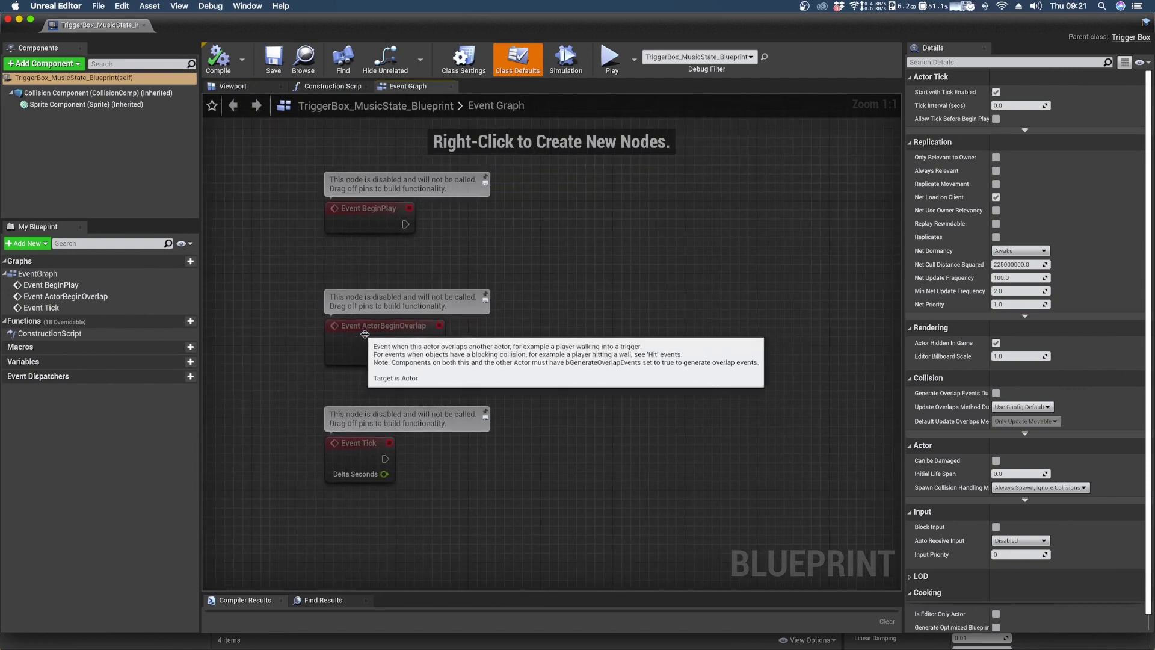
left_click_drag(435, 342, 557, 331)
type("cast to th")
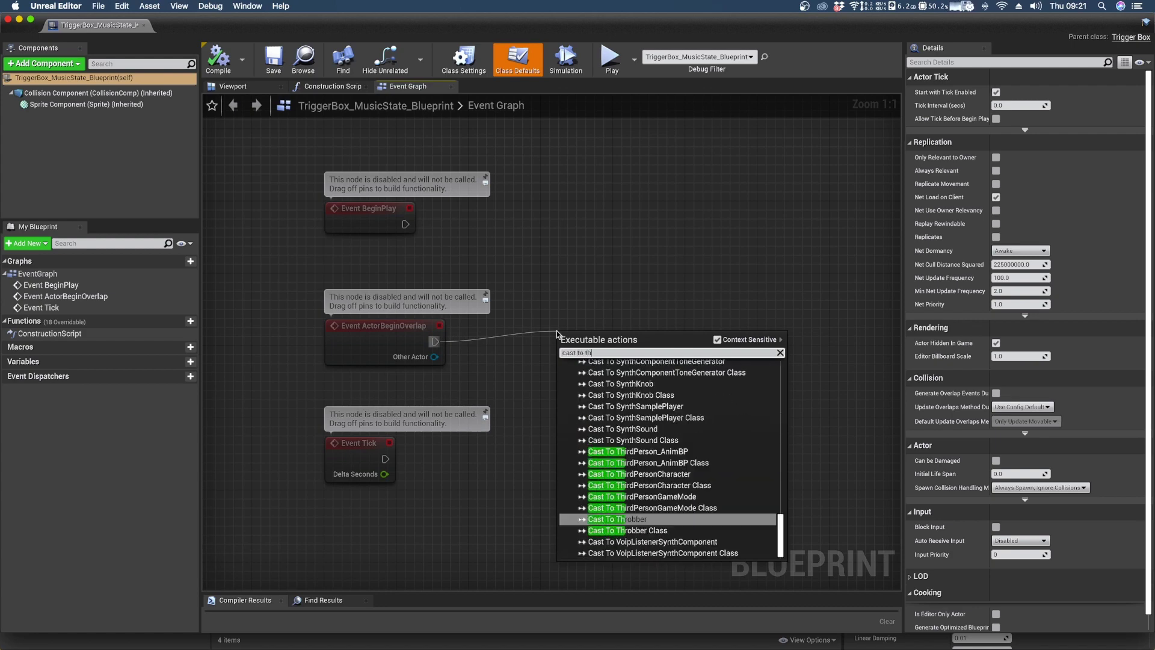
key("Down")
key("Up")
key("Up")
key("Up")
key("Up")
key("Up")
key("Return")
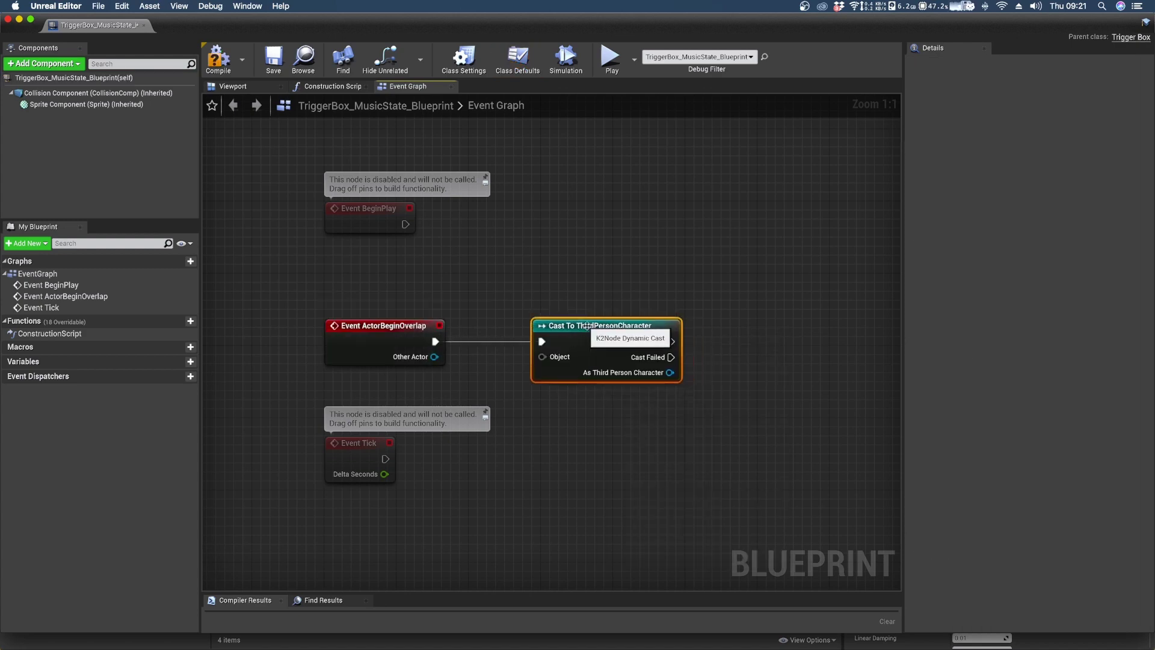
left_click_drag(434, 356, 518, 341)
left_click(662, 357)
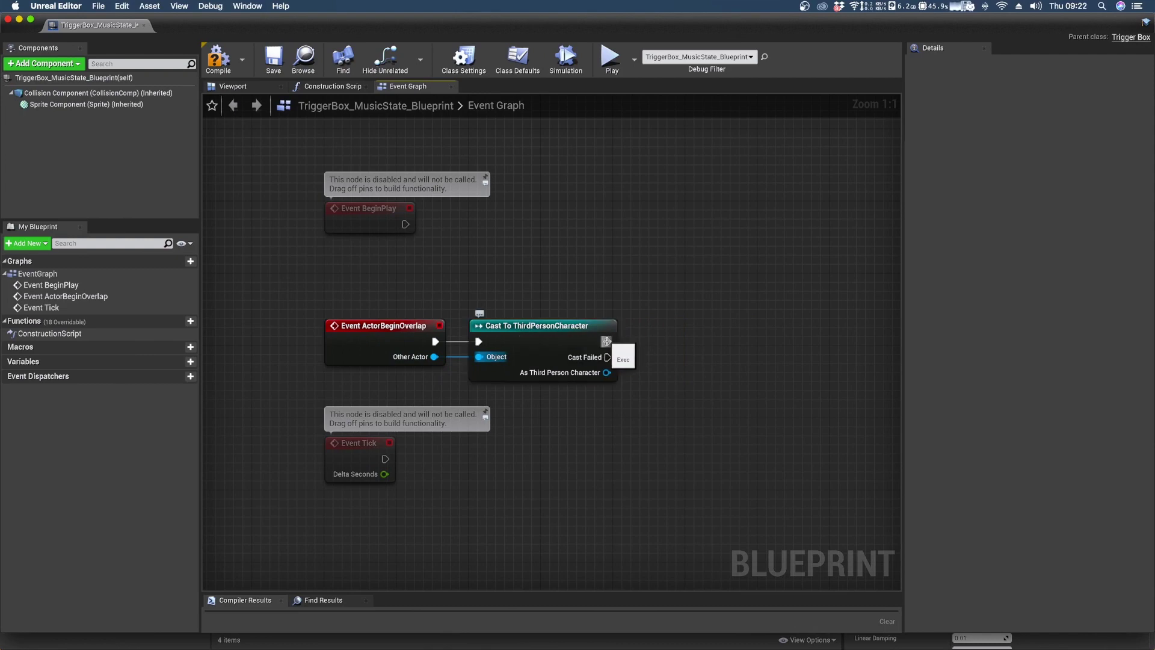
Add Set State after the successful cast and promote its State Value to a variable
left_click_drag(606, 341, 660, 328)
type("set")
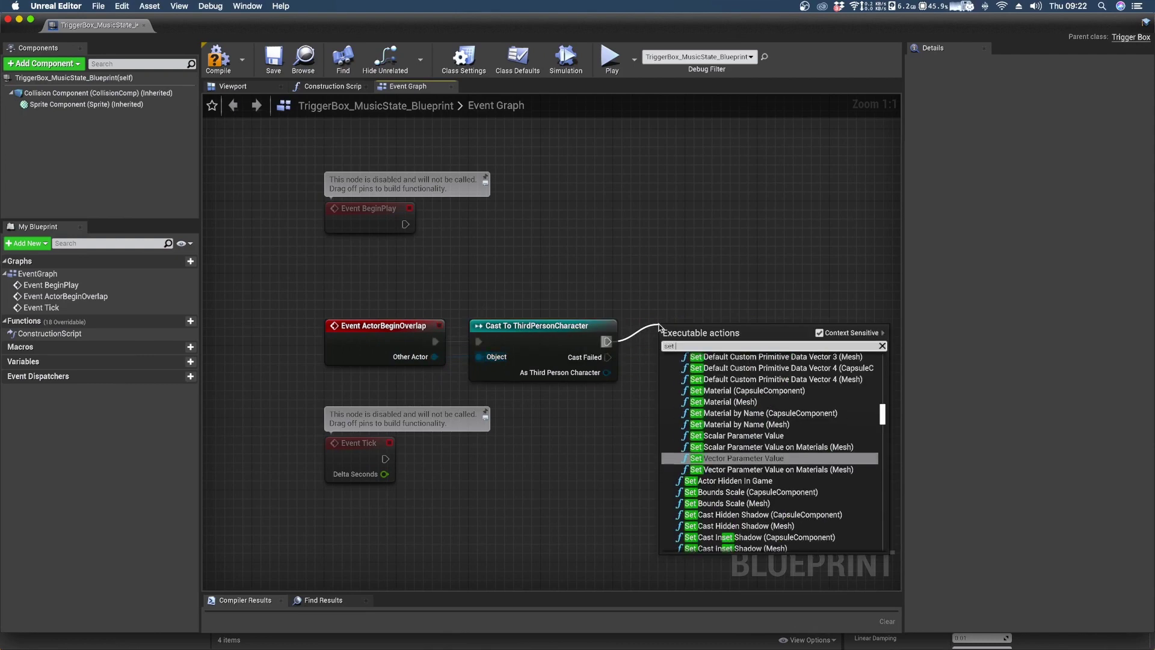
type(" state")
key("Return")
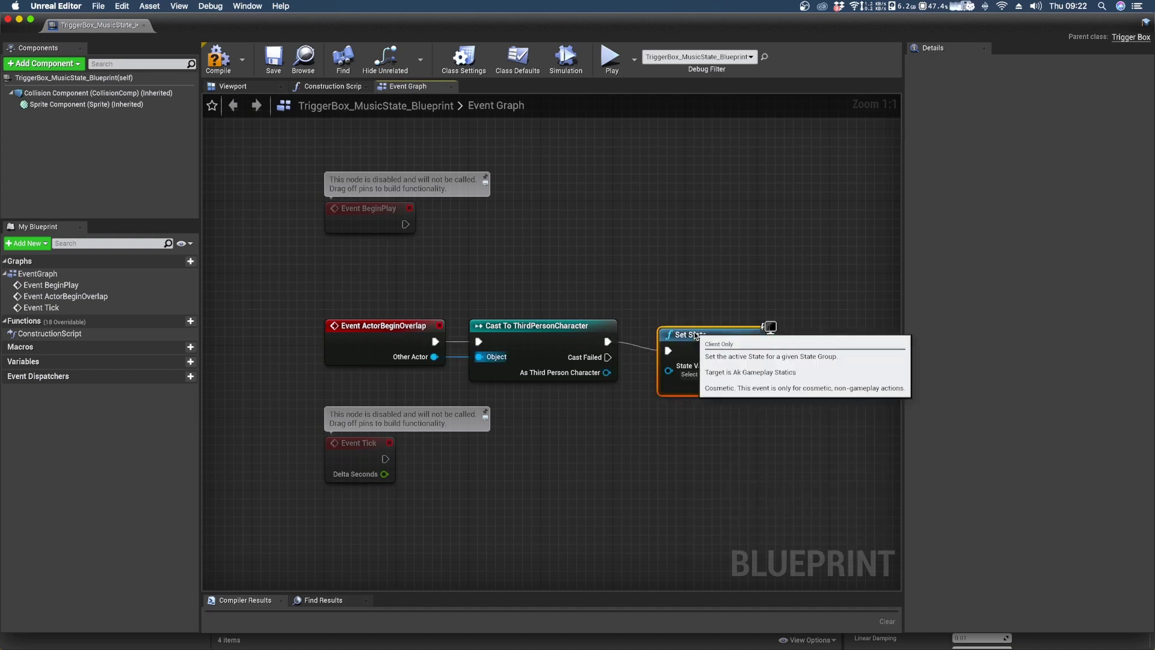
left_click_drag(692, 335, 600, 417)
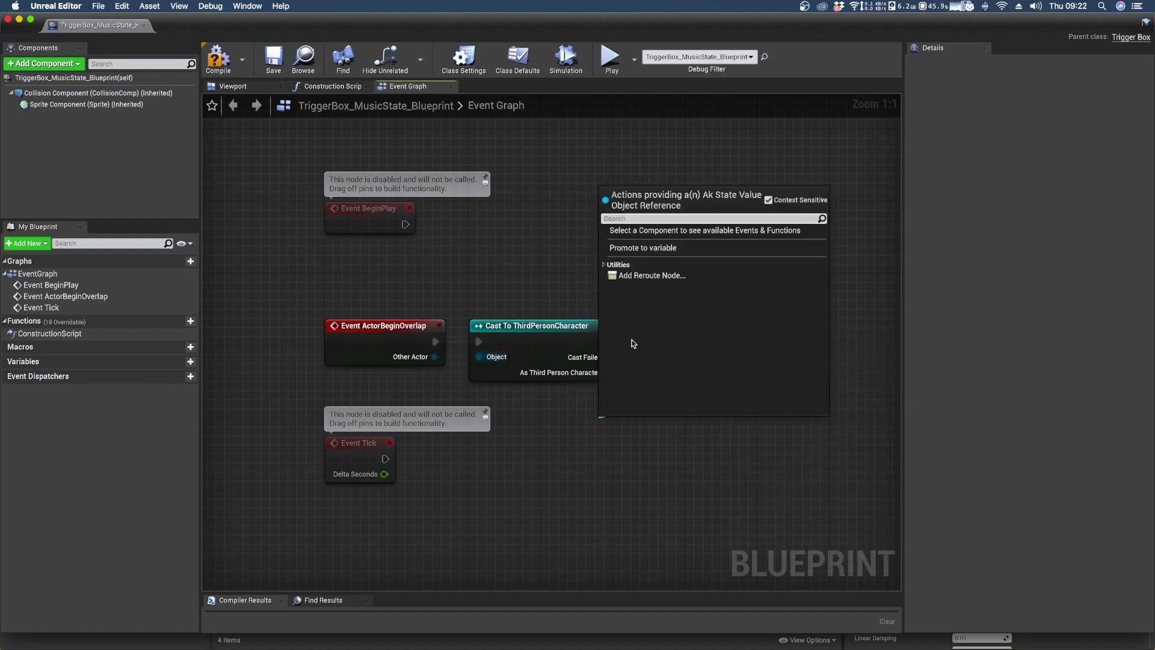
left_click(646, 248)
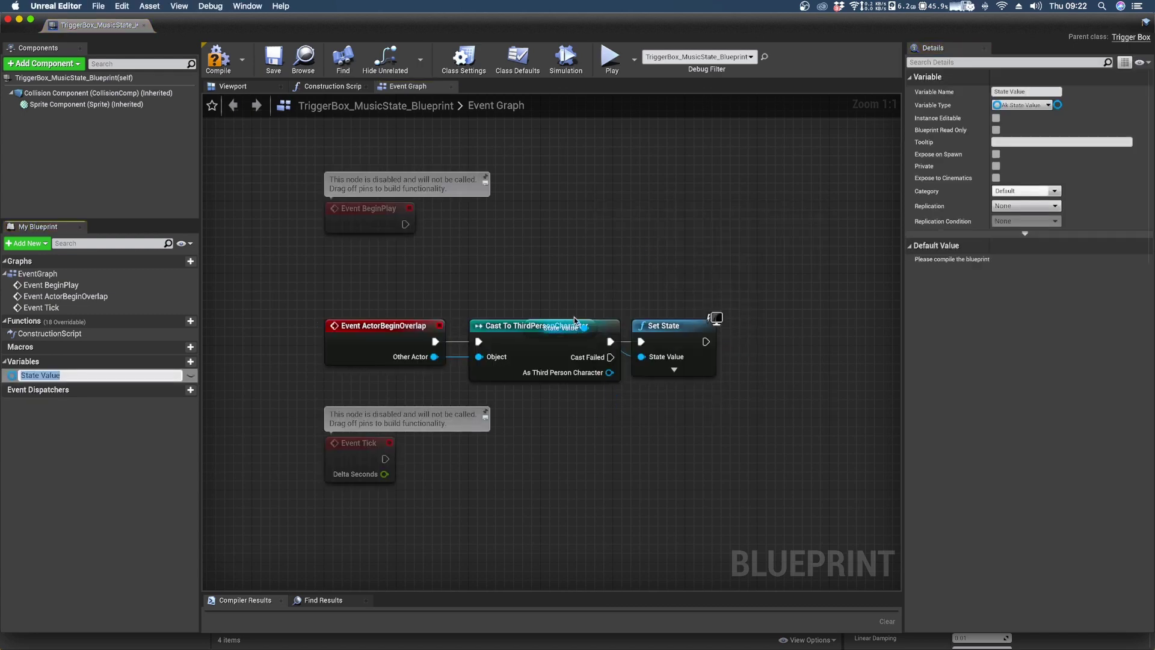
Make the State Value variable instance editable, then compile and save the trigger blueprint
left_click_drag(558, 334, 527, 321)
left_click_drag(603, 469, 549, 397)
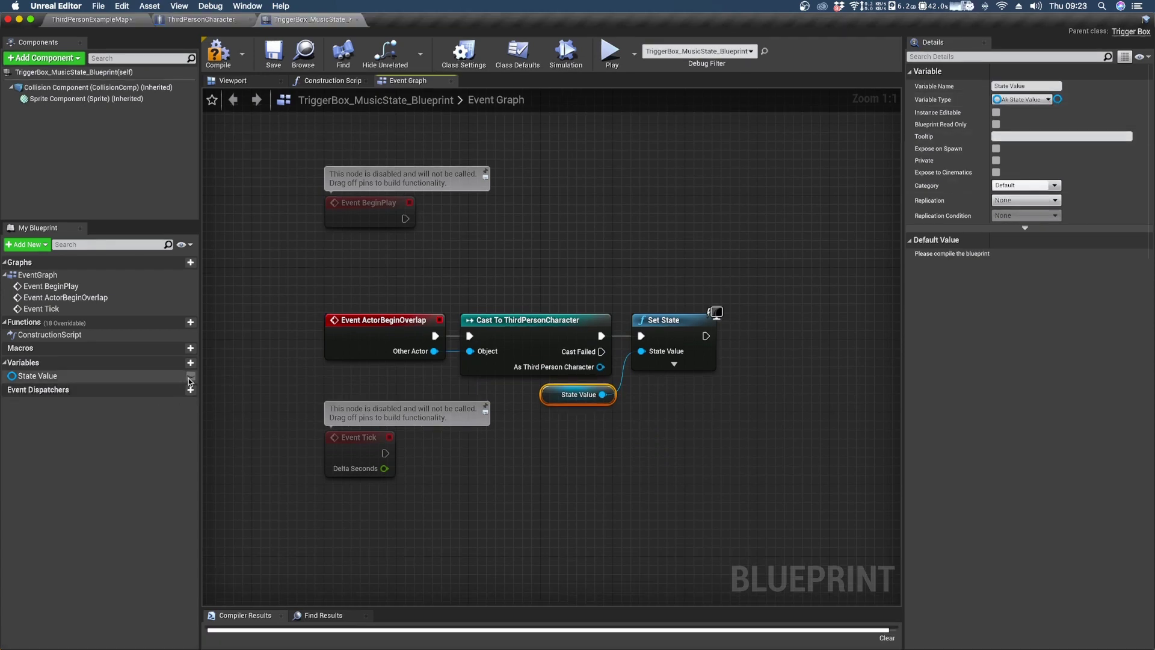
left_click(191, 376)
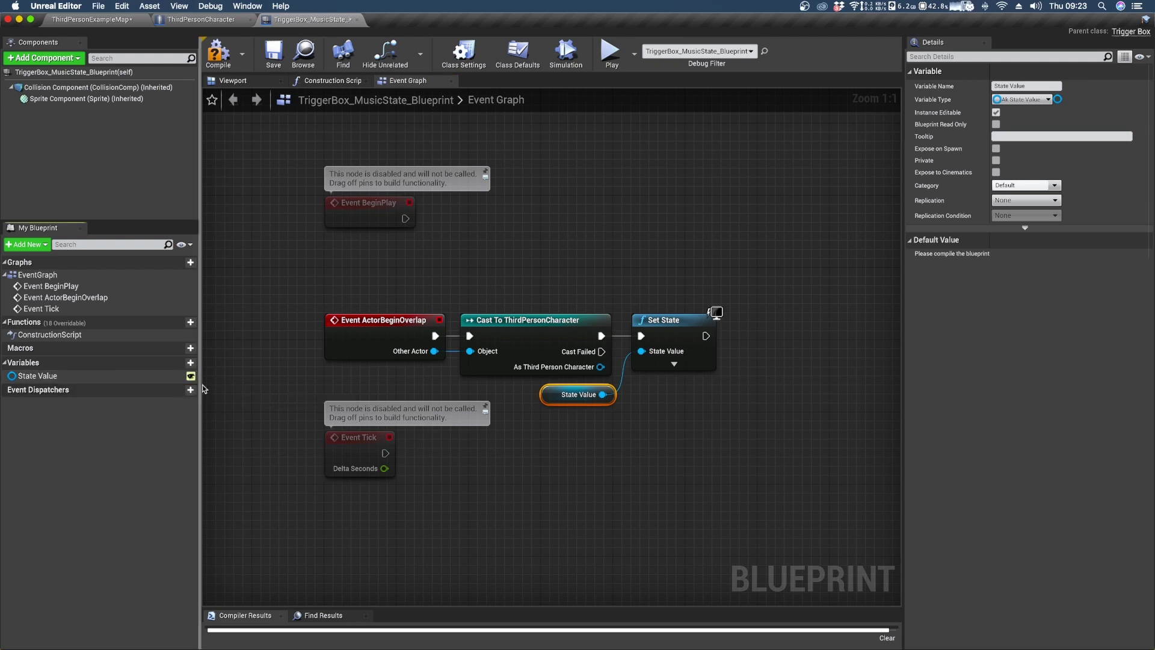
left_click(219, 53)
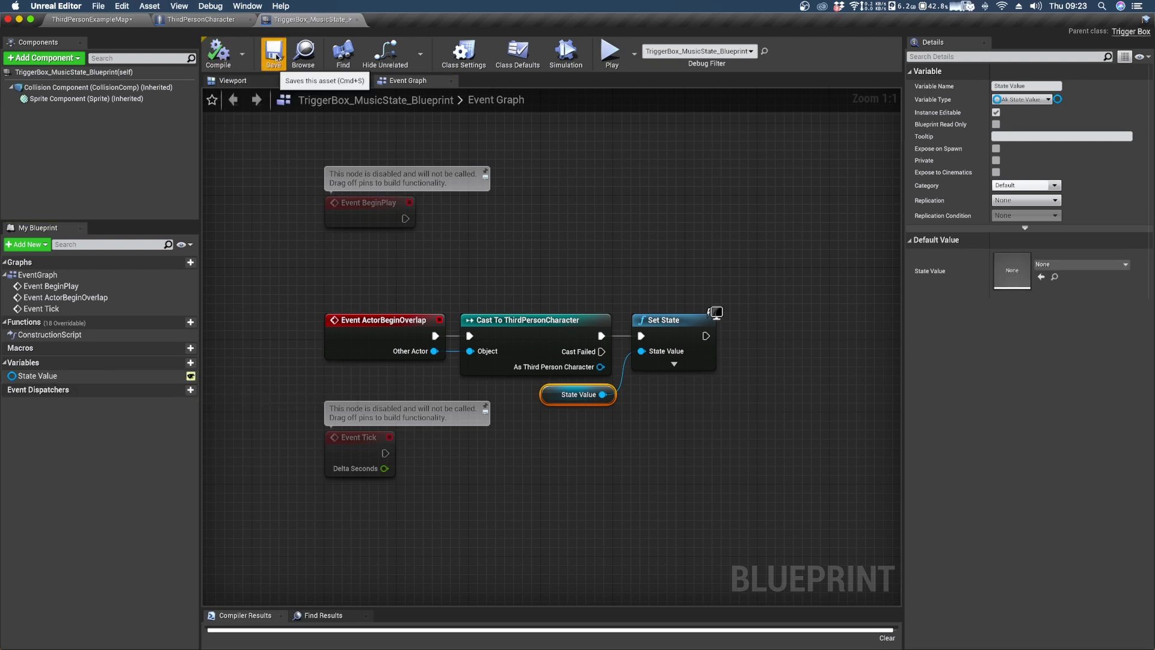
left_click(275, 56)
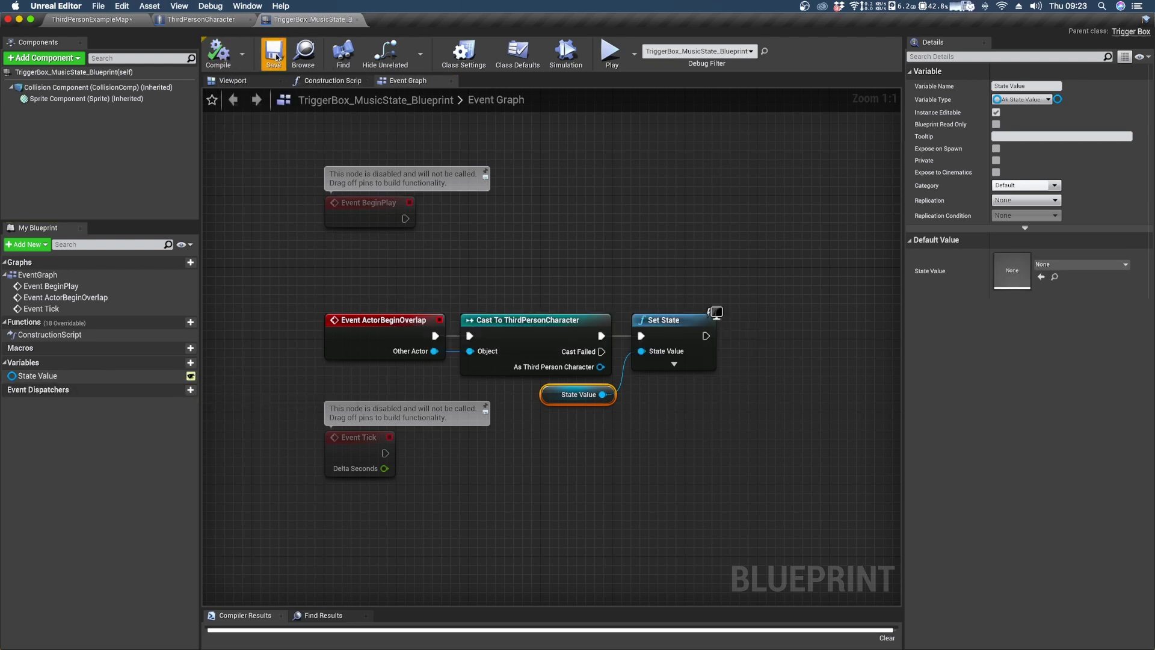
In ThirdPersonExampleMap, set the placed trigger box's State Value to State_Group-State02
left_click(90, 19)
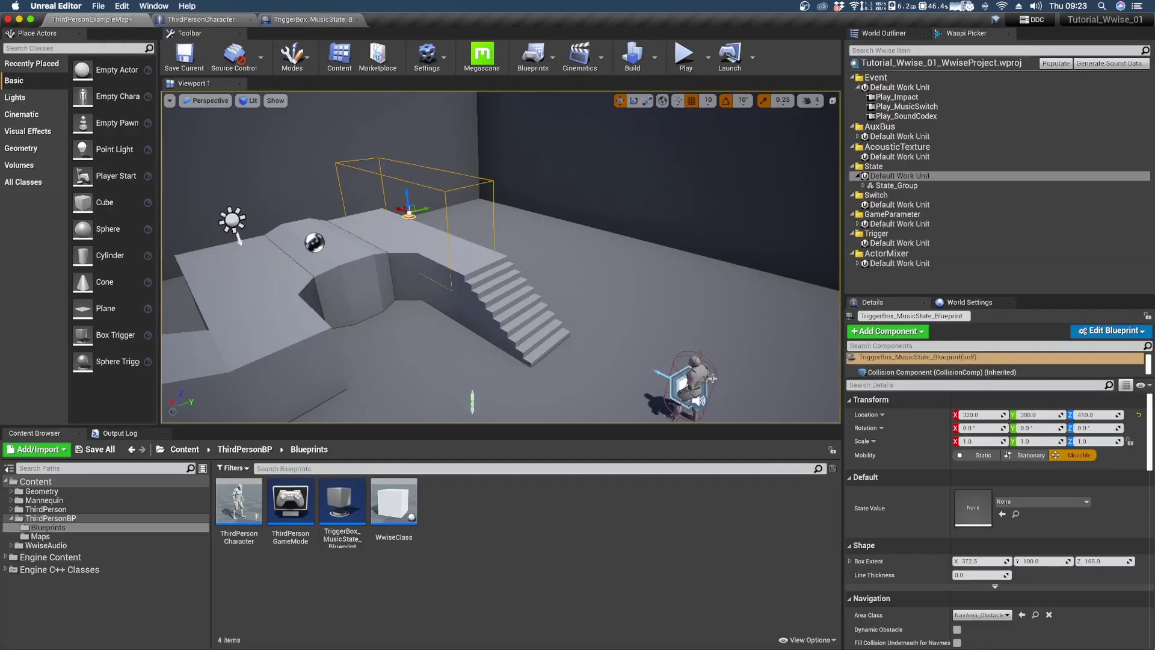
left_click(437, 213)
left_click(409, 213)
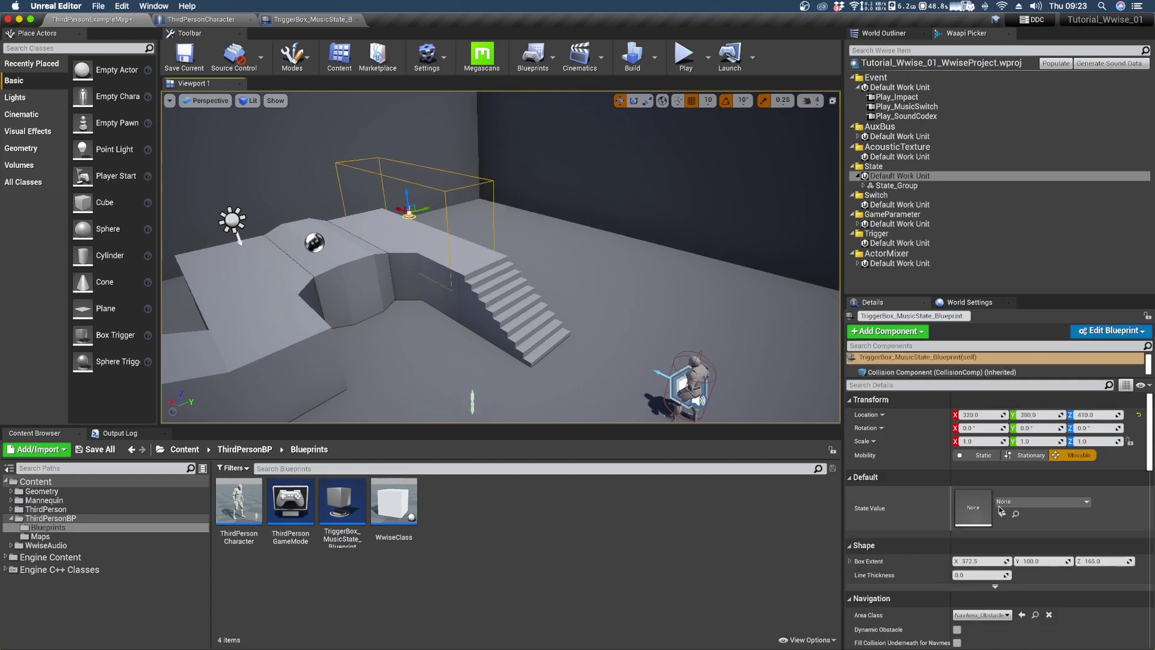
left_click(1035, 501)
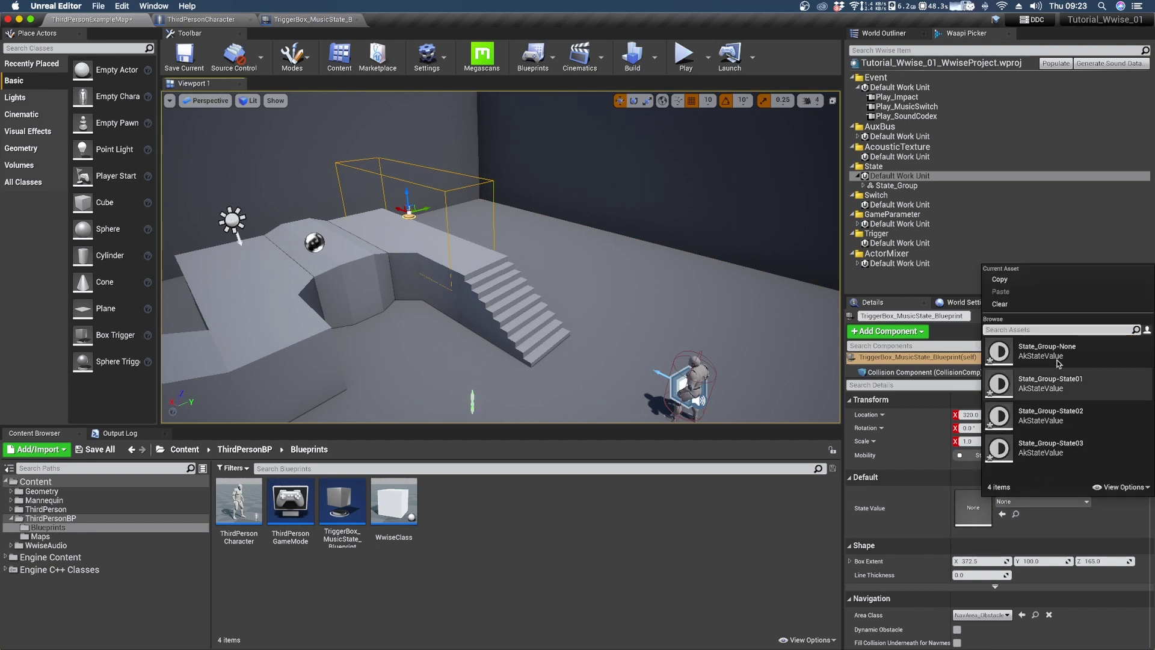
left_click(1095, 420)
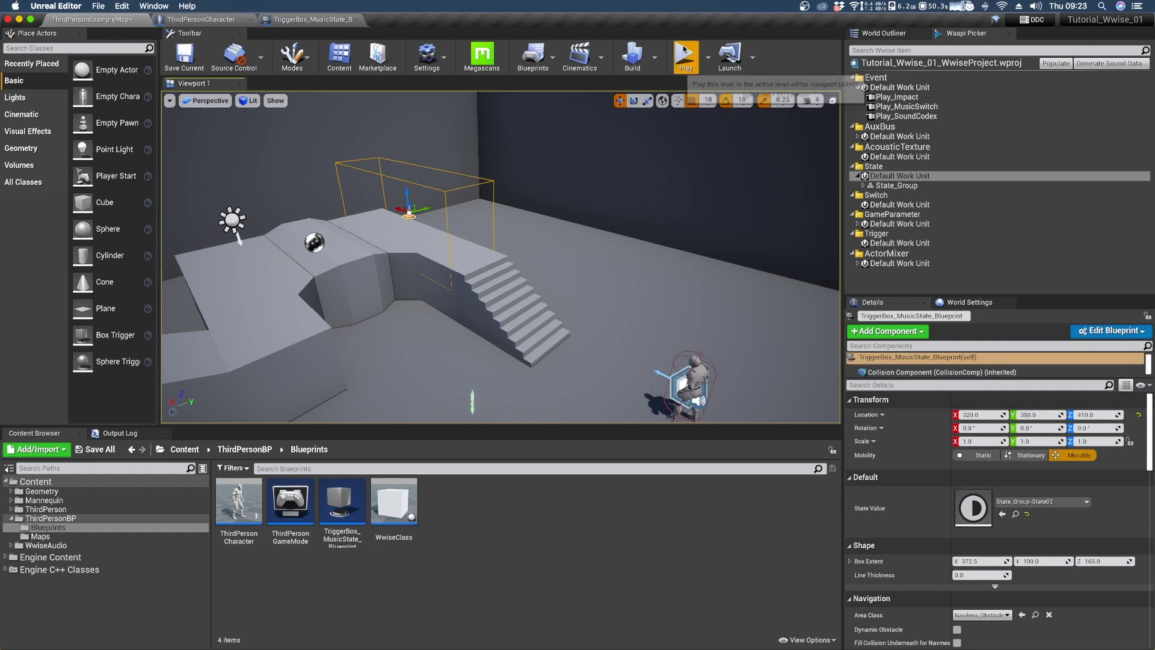
Regenerate the Wwise sound data, then play the level and walk the character toward the stairs
left_click(1107, 64)
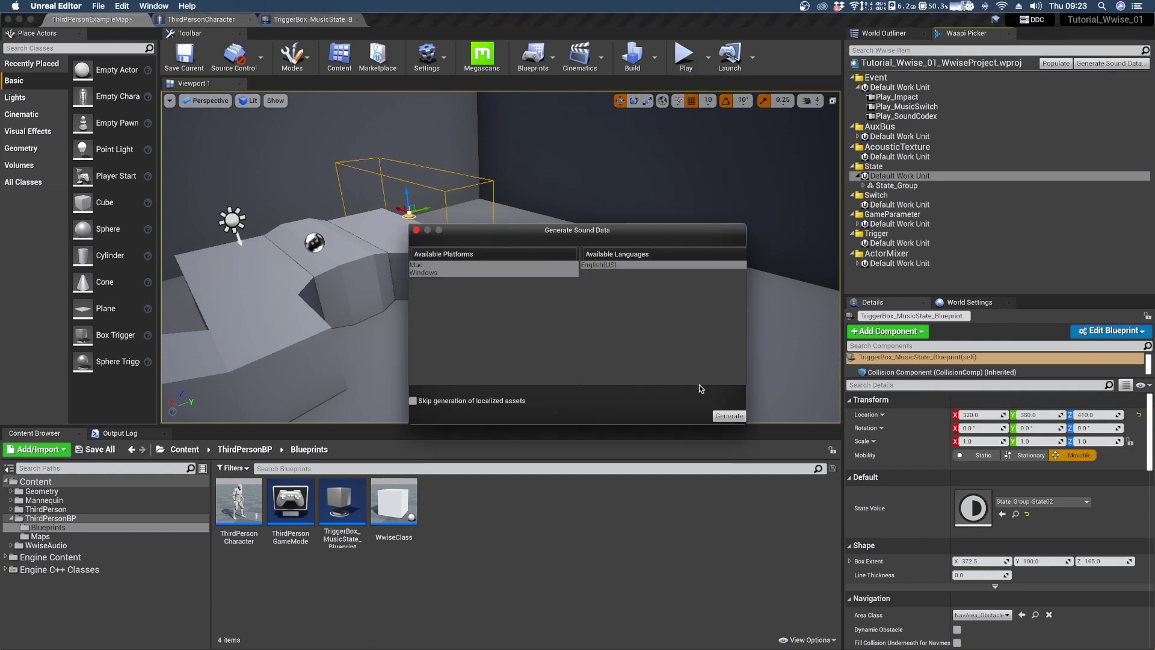
left_click(729, 416)
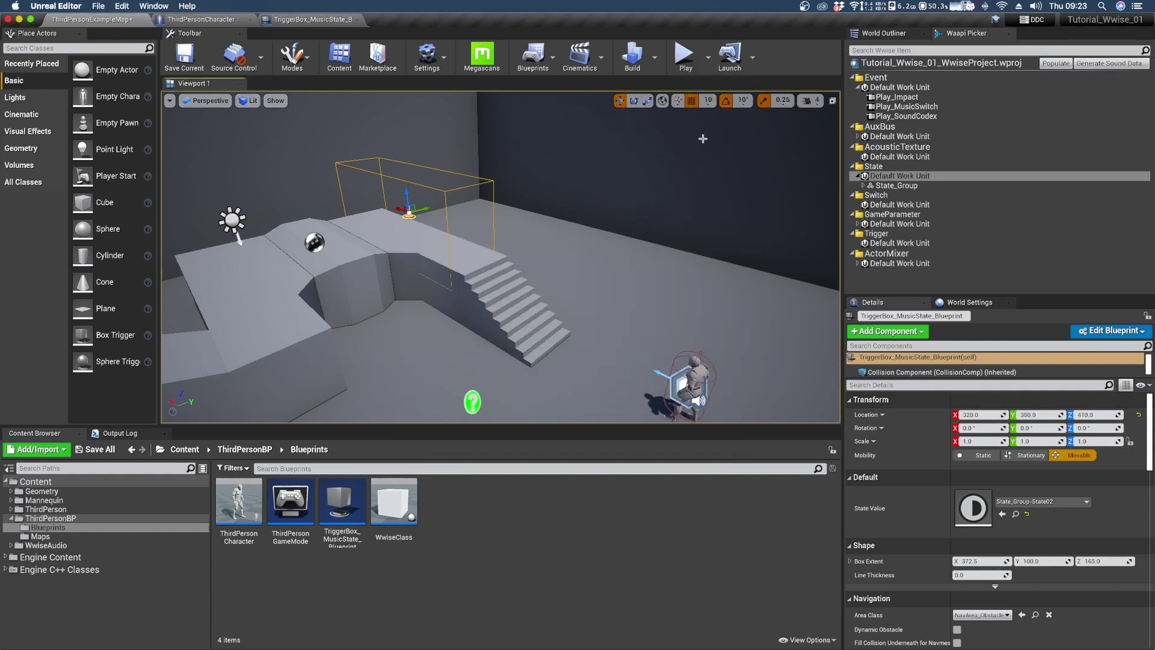
left_click(686, 57)
key("w")
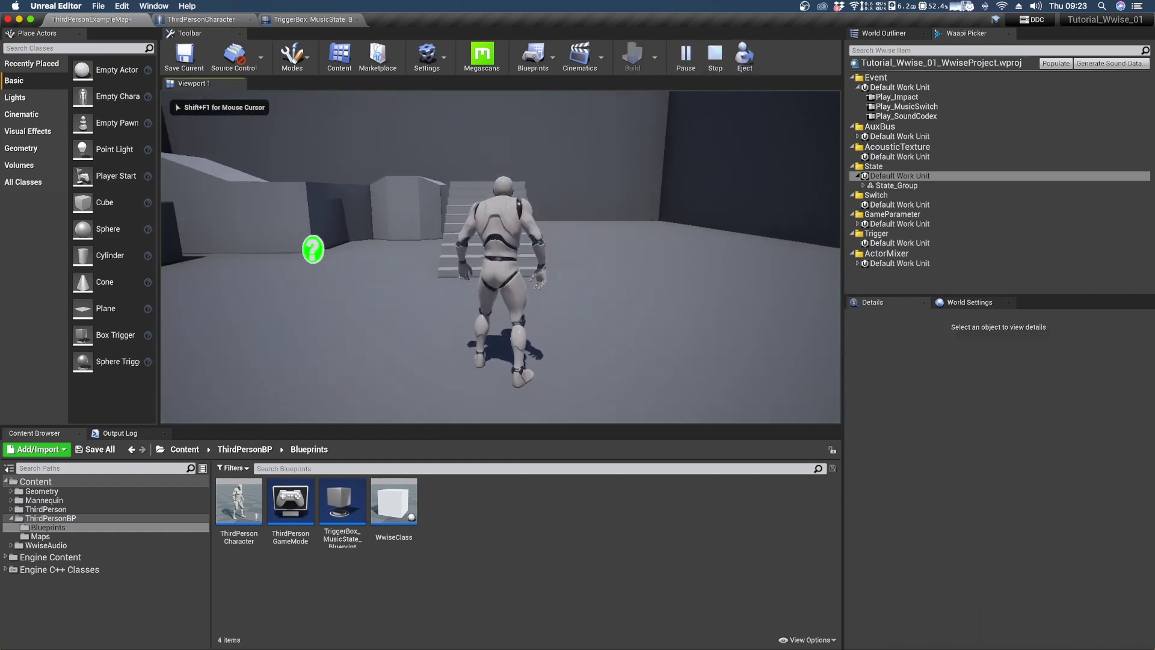